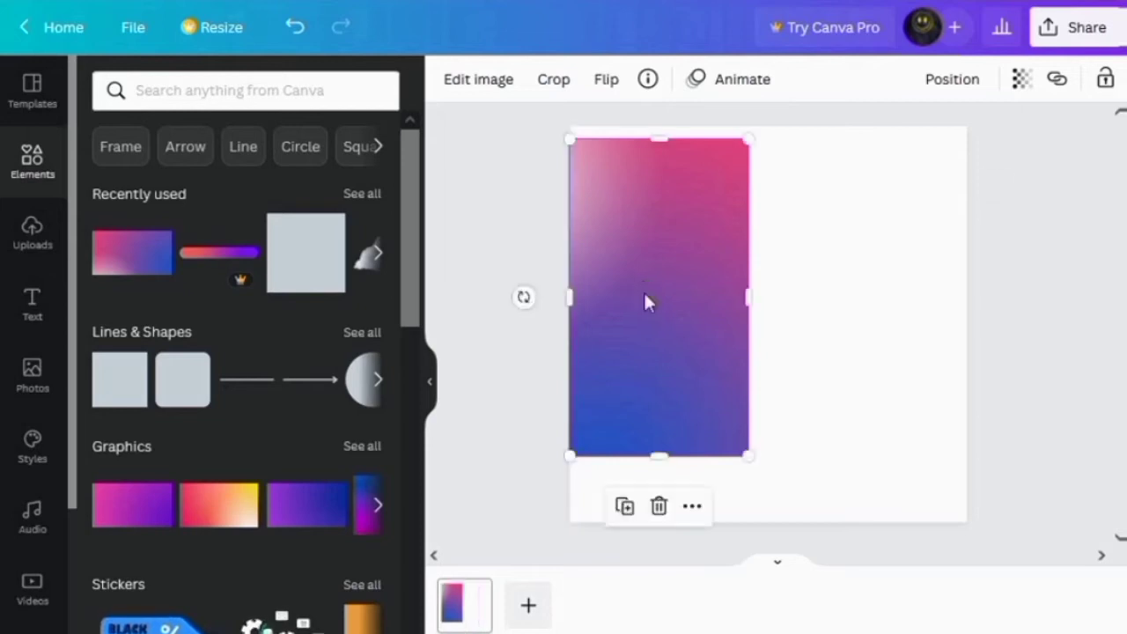
Step: Enlarge and stretch the pink-blue gradient image until it covers the whole square page
drag(781, 456, 842, 456)
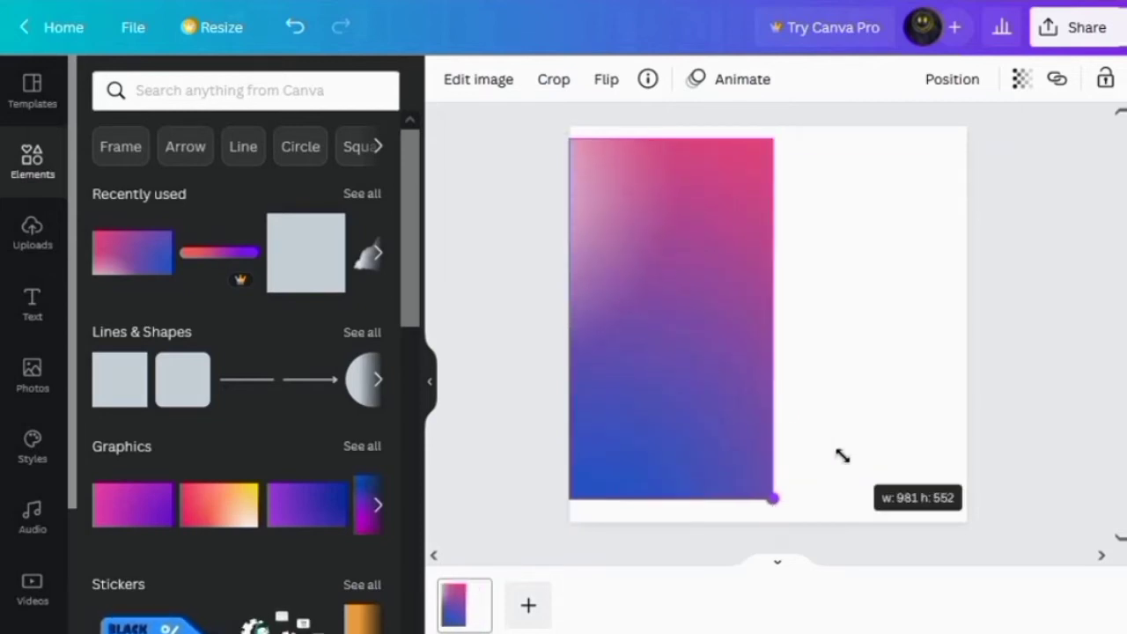
drag(772, 329, 968, 310)
click(626, 132)
click(711, 159)
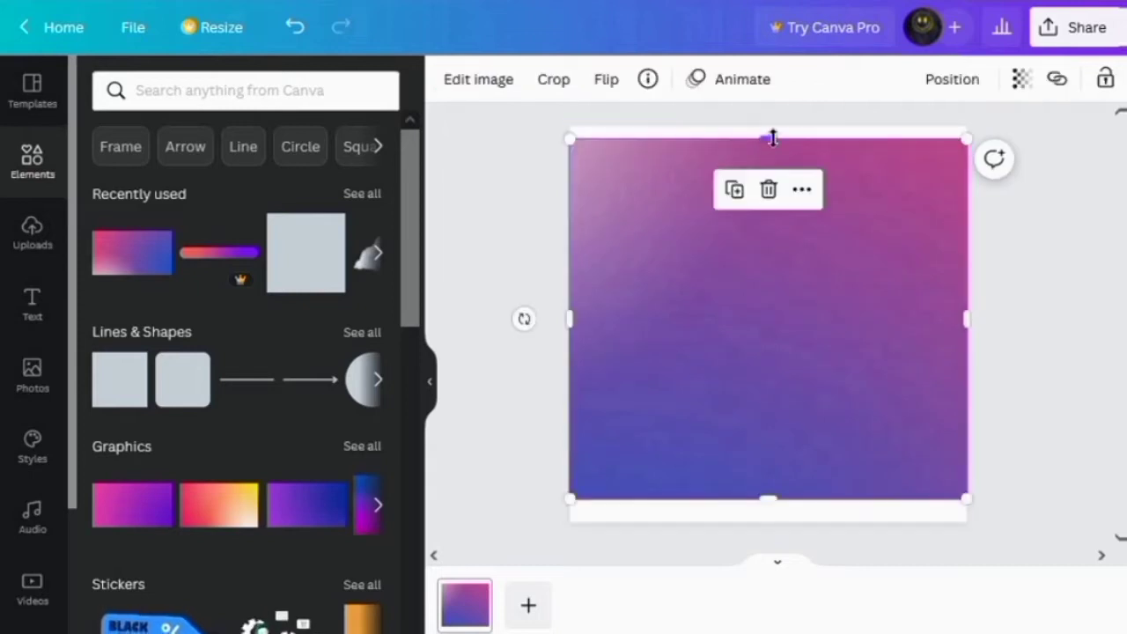
drag(772, 133, 770, 123)
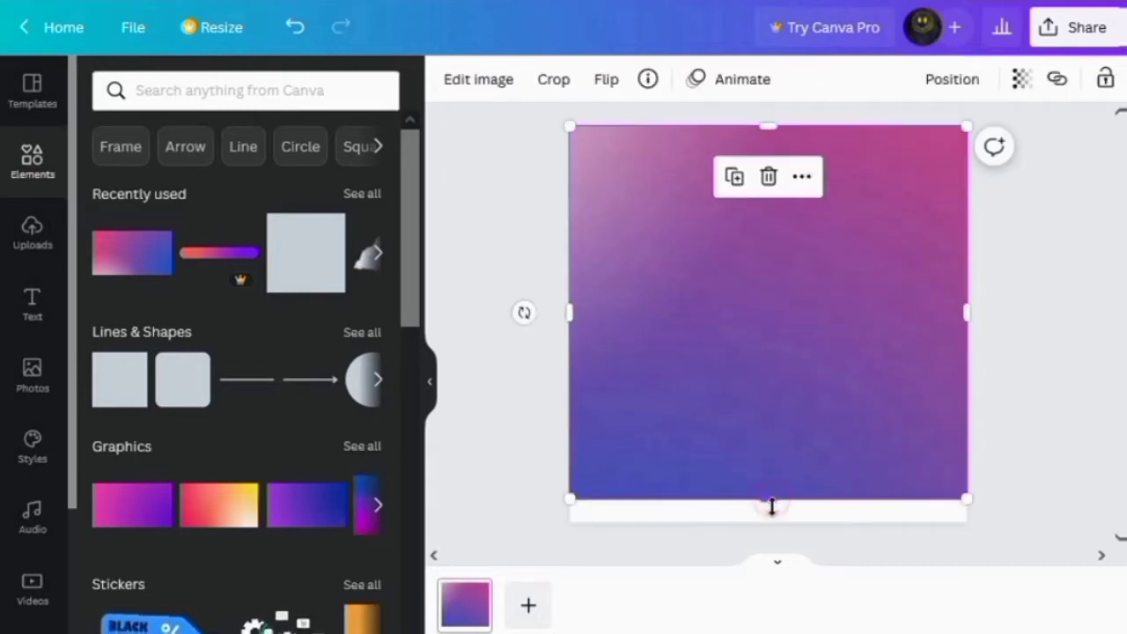
drag(771, 506, 775, 523)
key(Escape)
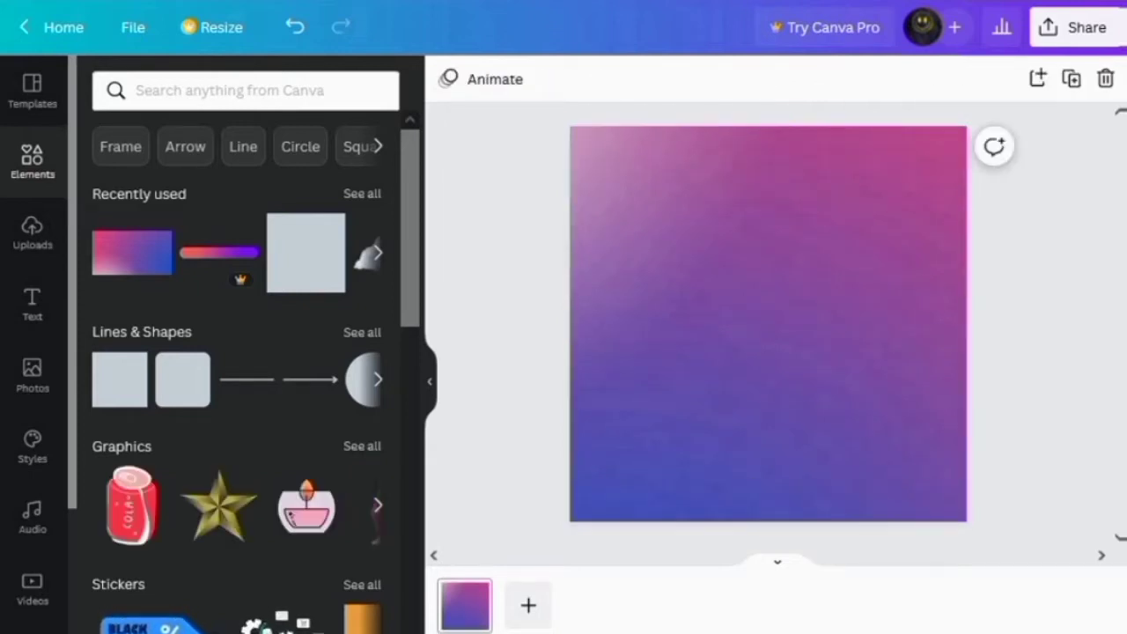
Step: Add the uploaded white three-cylinder podium image, enlarge it and place it in the lower half of the page
click(35, 246)
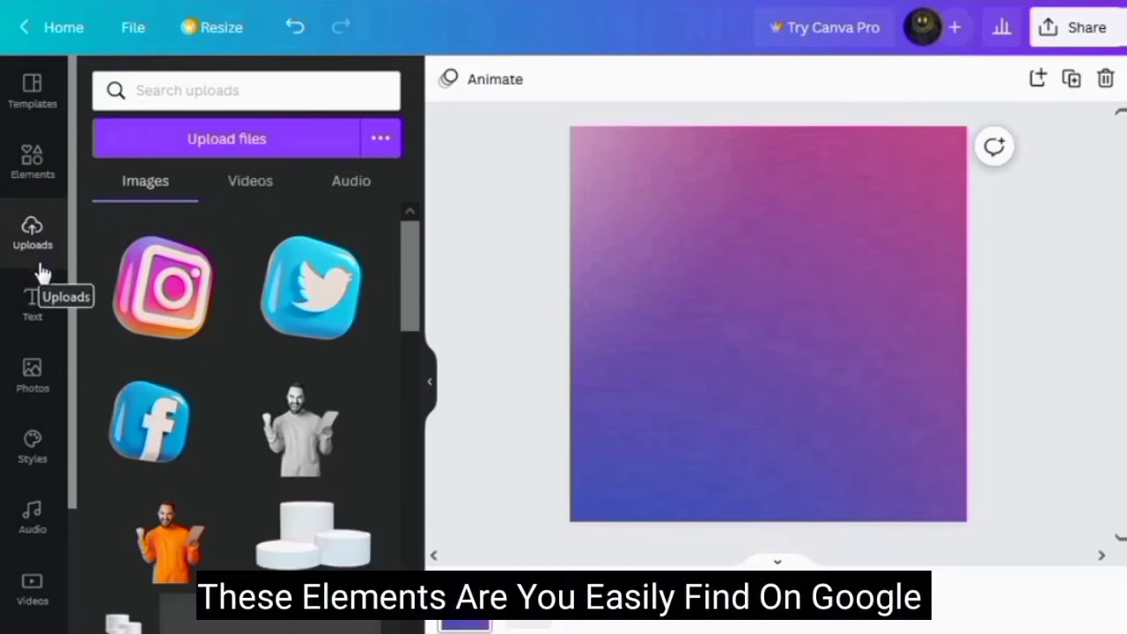
click(317, 541)
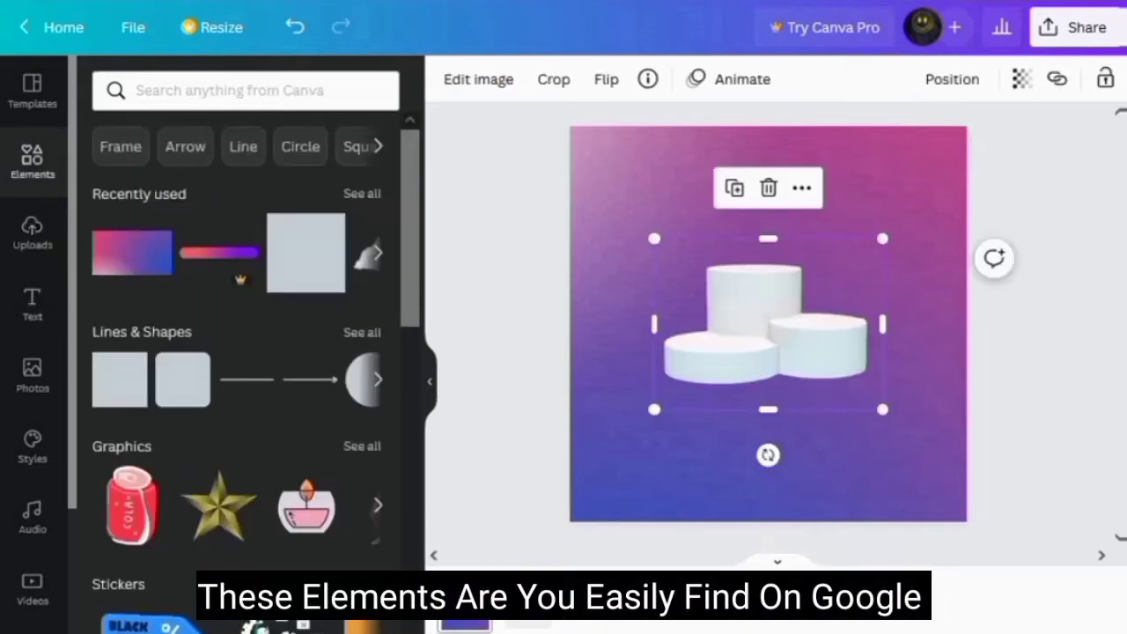
drag(655, 239, 609, 205)
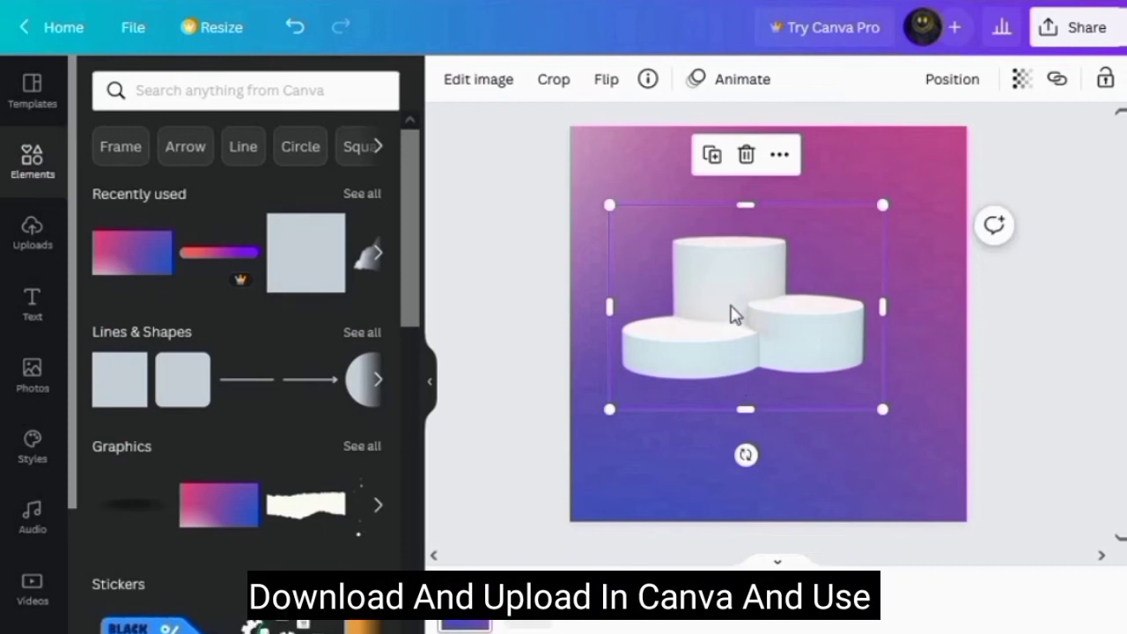
drag(730, 314, 739, 416)
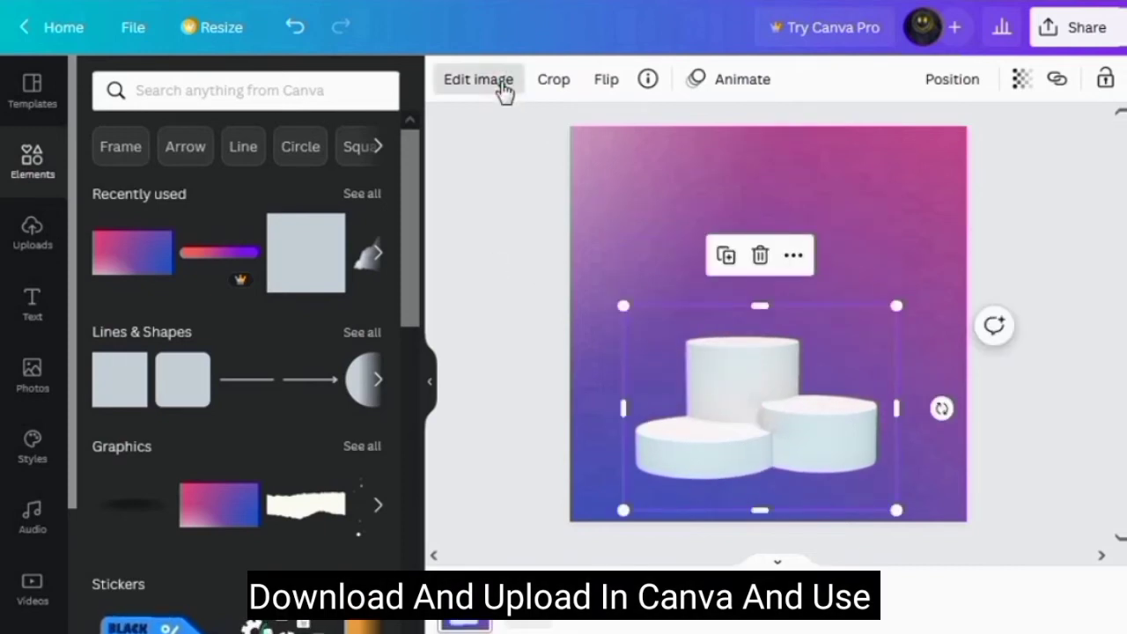
Step: Reduce the contrast of the podium image so that its white surfaces turn grey
click(480, 81)
click(138, 263)
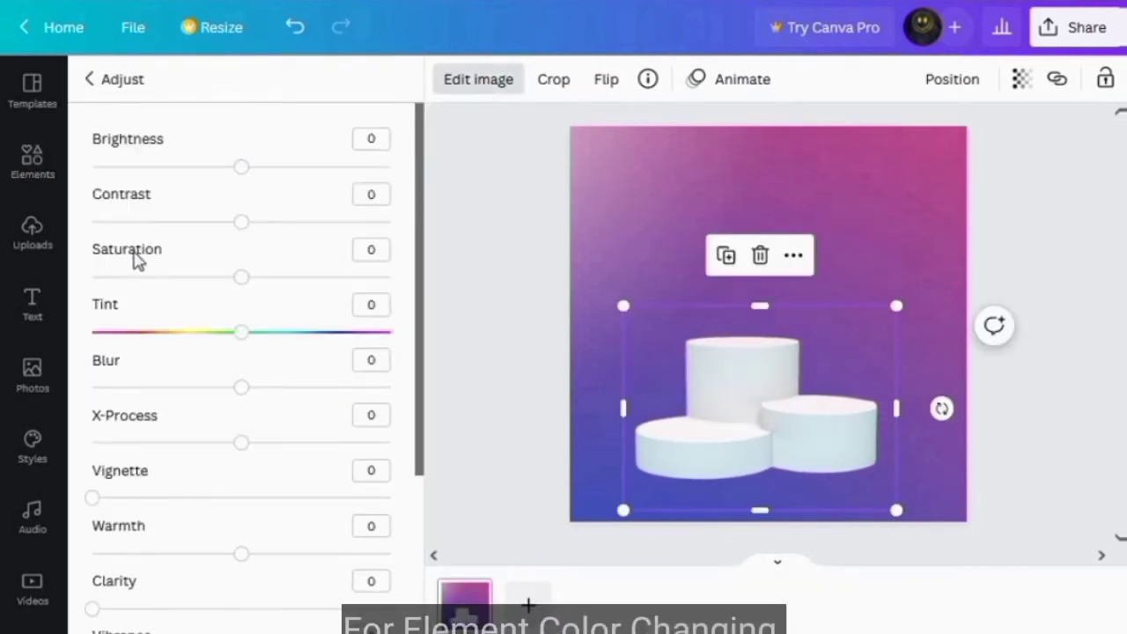
drag(218, 226, 92, 222)
click(37, 169)
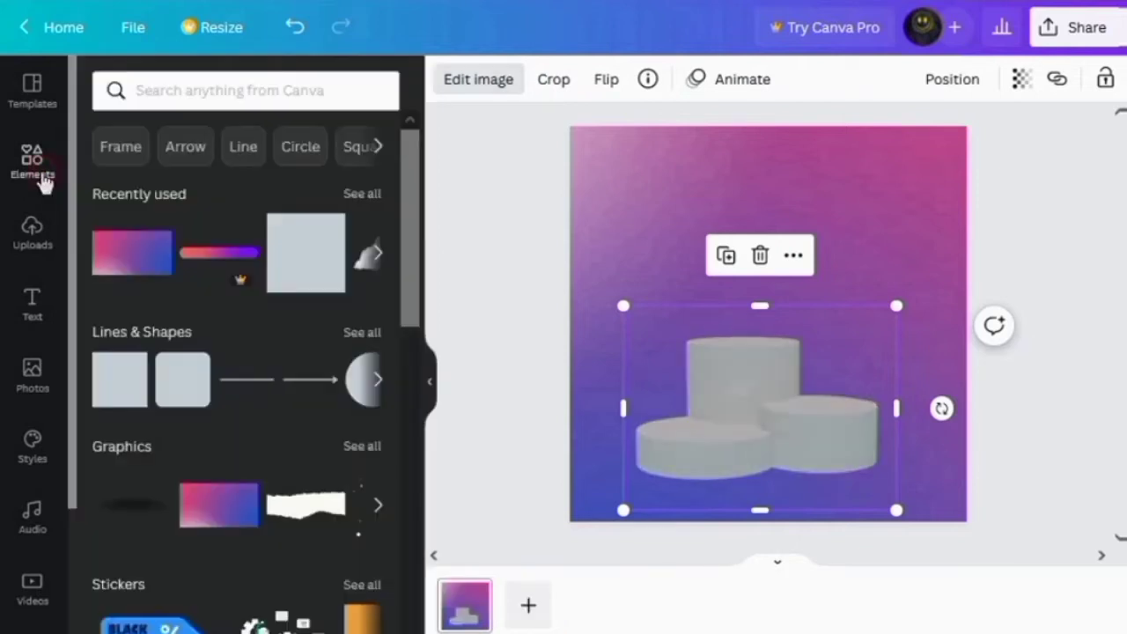
Step: Enlarge the podium image to most of the page width and center it horizontally in the lower part
mouse_move(757, 435)
mouse_down()
mouse_move(771, 436)
mouse_move(757, 465)
mouse_move(765, 423)
mouse_up()
drag(629, 290, 585, 214)
drag(732, 379, 764, 384)
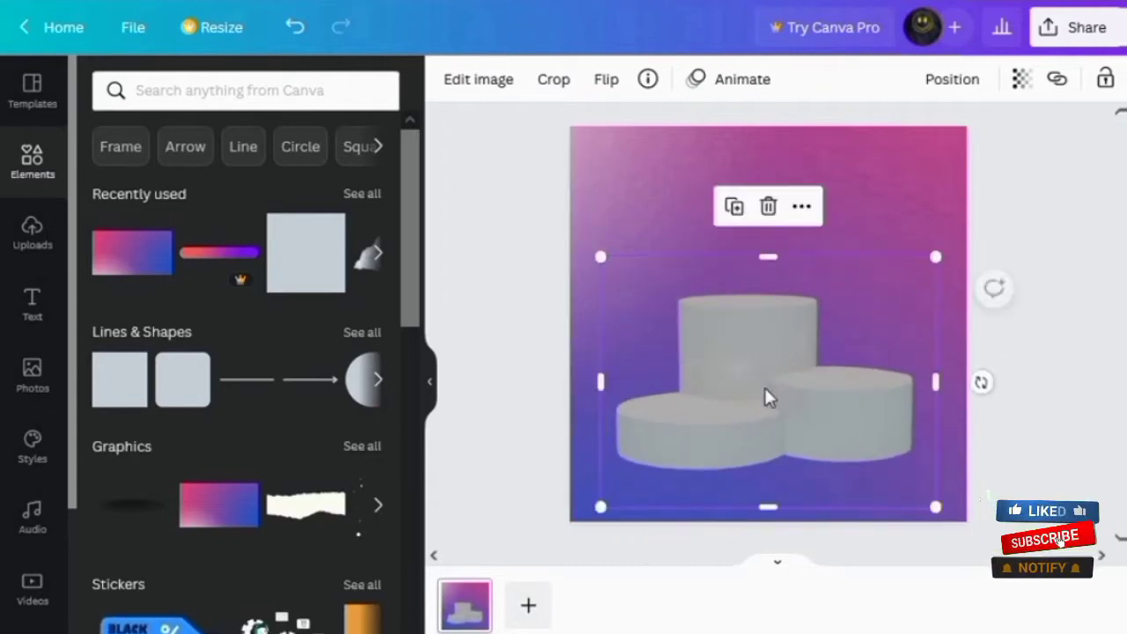
key(Escape)
Step: Add the uploaded photo of the man in the orange sweater and enlarge it to slightly wider than the page
click(33, 236)
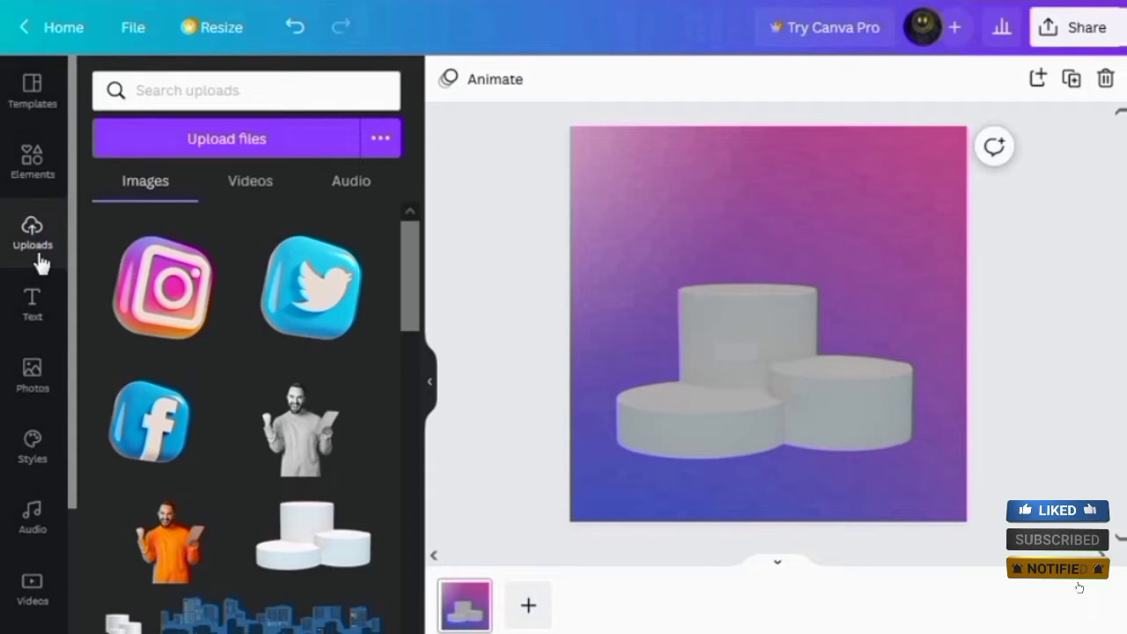
click(167, 539)
click(35, 168)
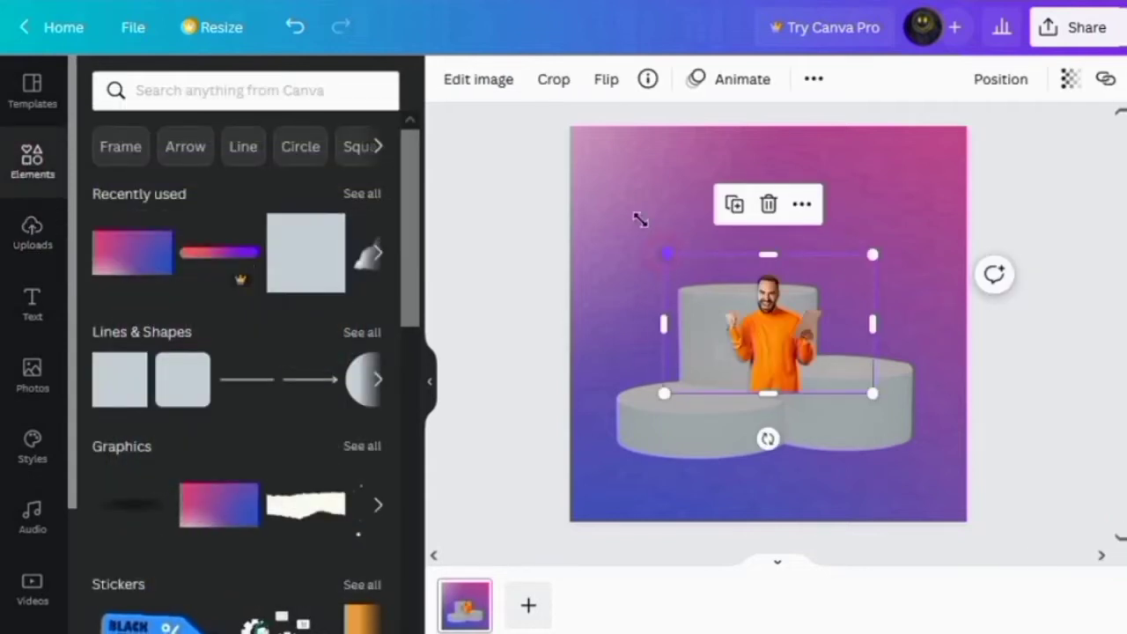
drag(666, 254, 641, 219)
drag(641, 219, 584, 123)
click(743, 310)
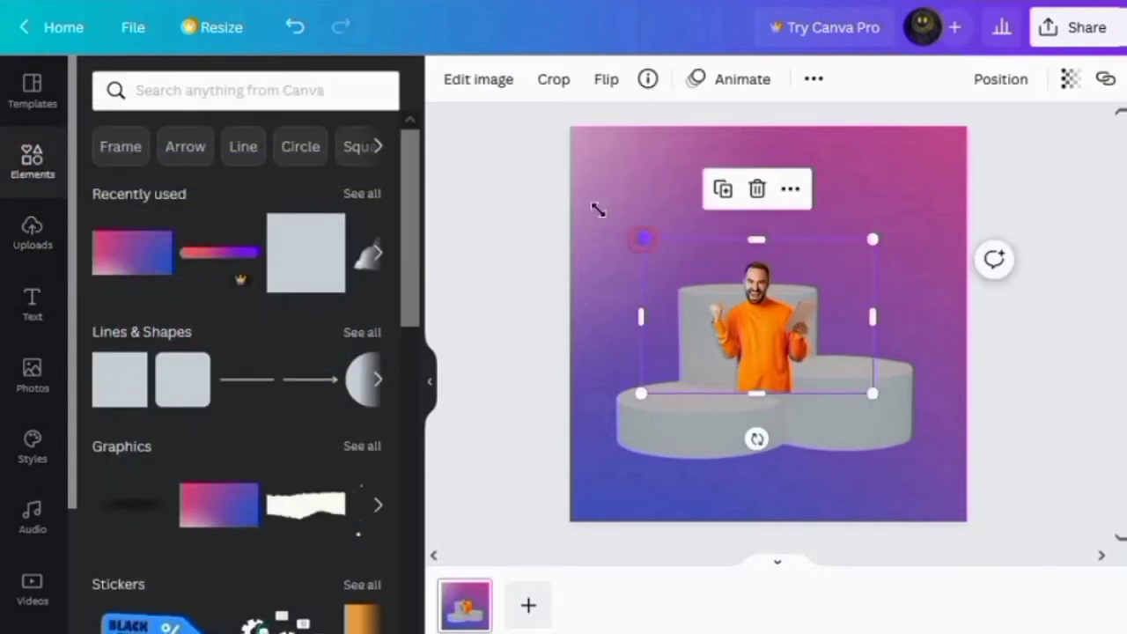
drag(644, 239, 539, 171)
drag(875, 390, 996, 476)
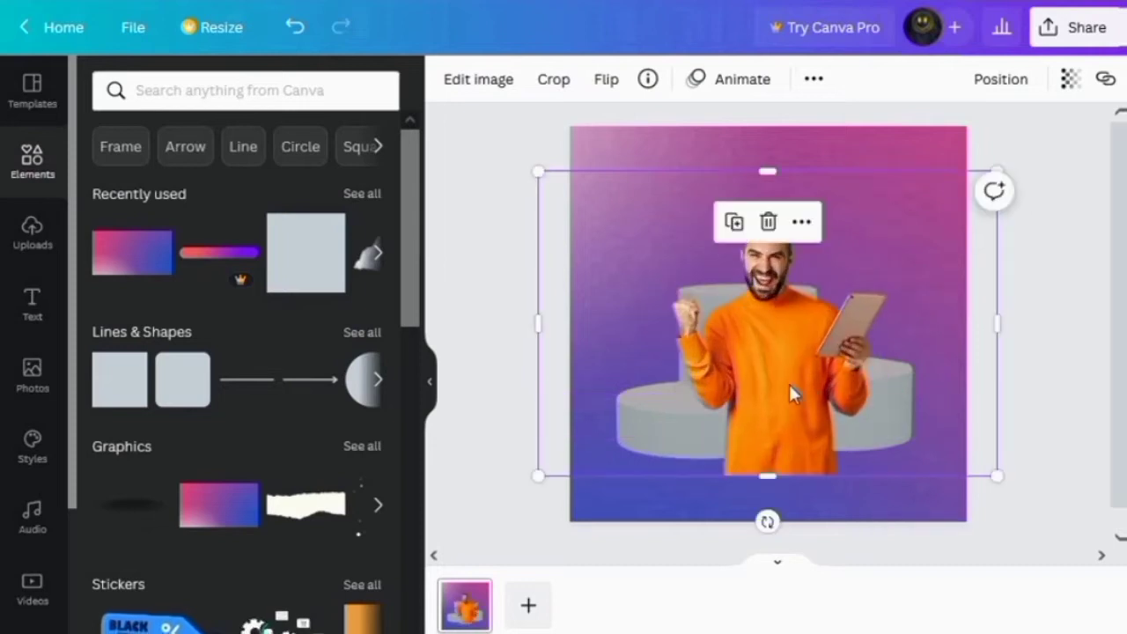
Step: Move the man up to the tallest cylinder, send him backward behind the podium and lower him until his head fits the page
drag(789, 384, 765, 267)
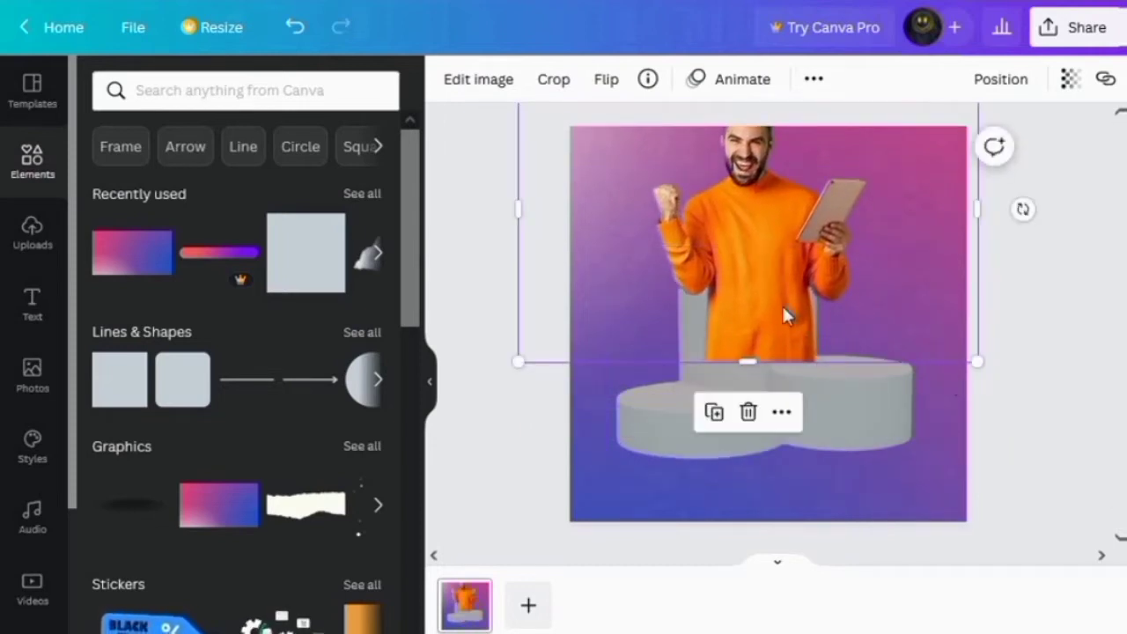
click(995, 85)
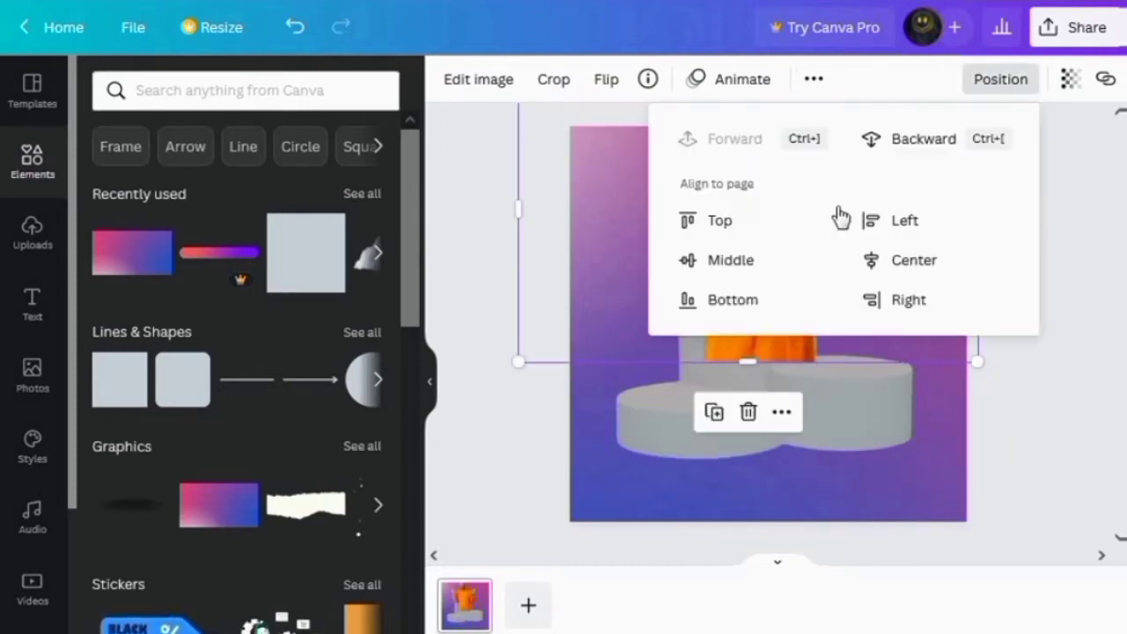
click(914, 146)
click(640, 230)
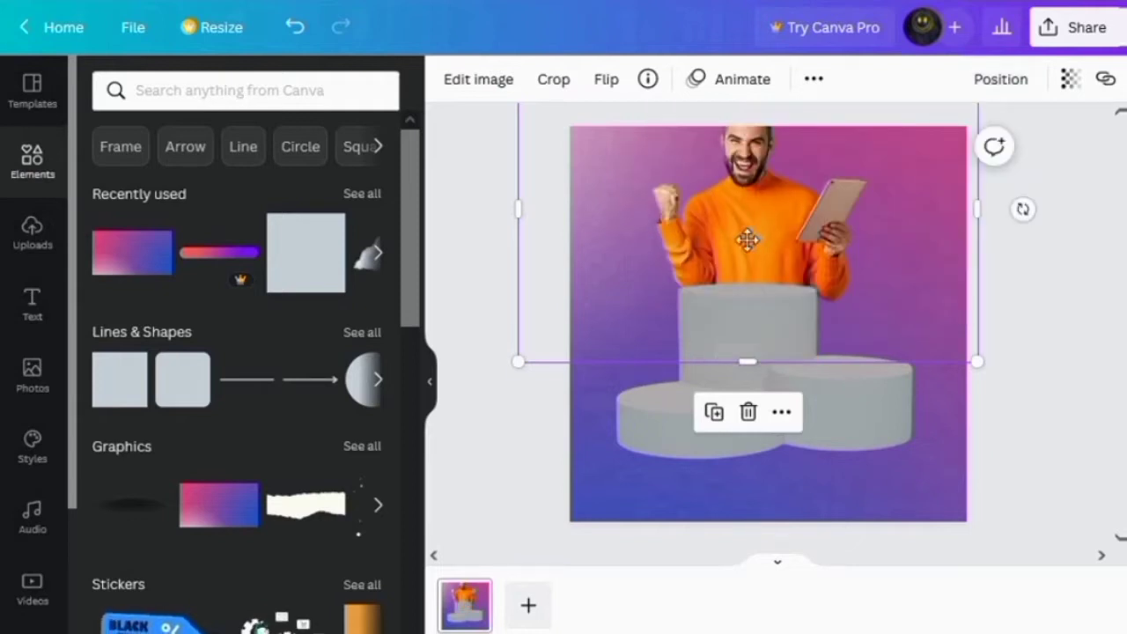
drag(747, 238, 750, 261)
Step: Flip the podium image horizontally
click(759, 378)
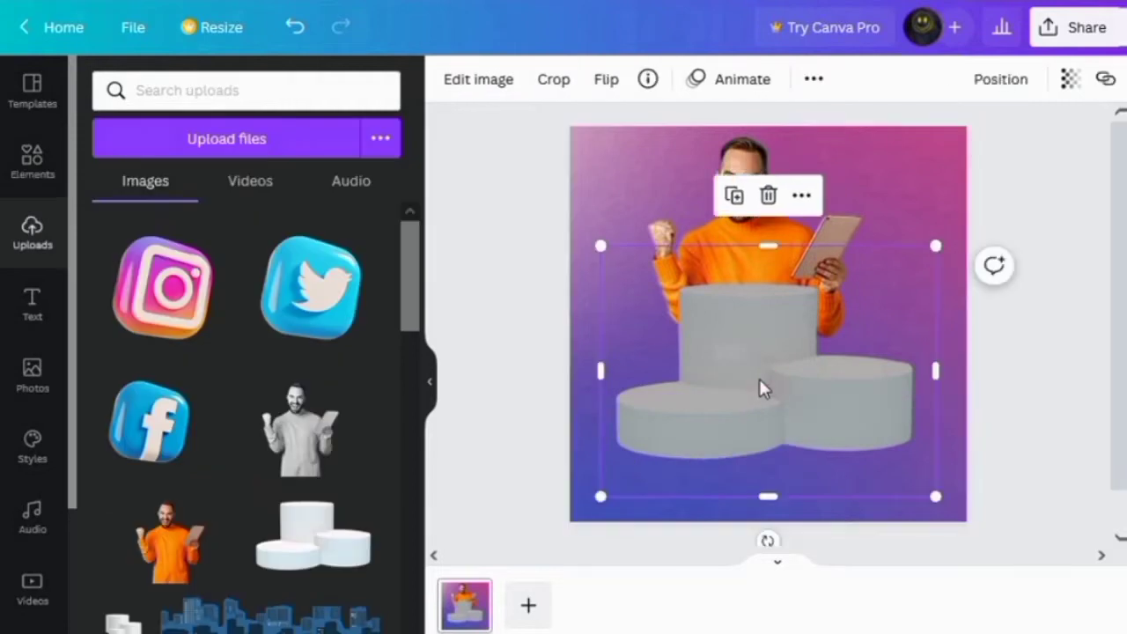
click(604, 81)
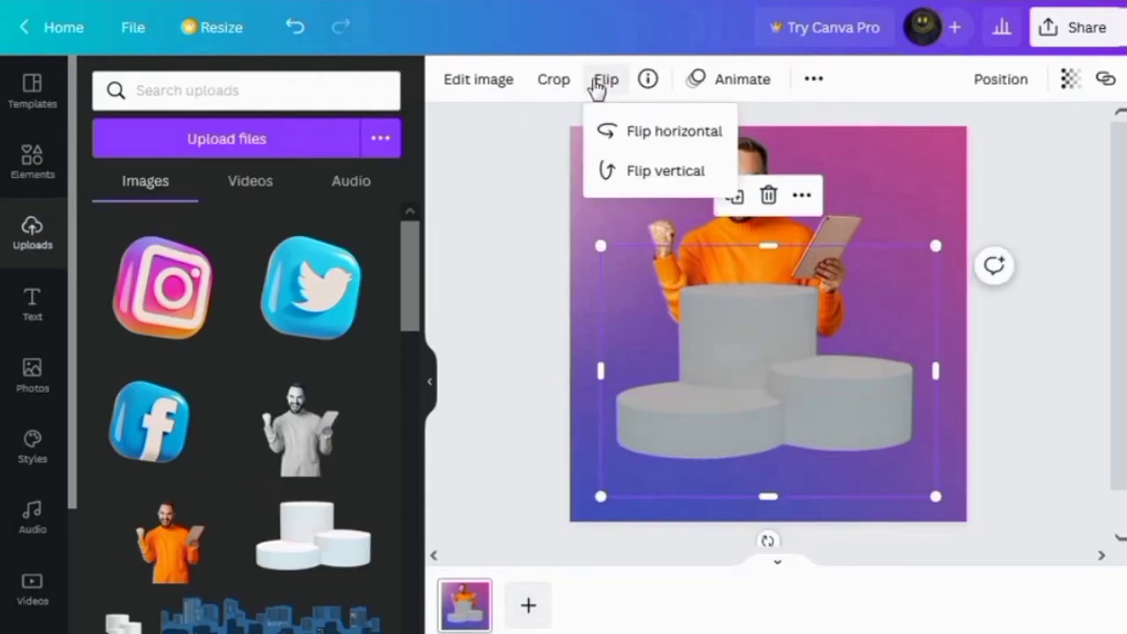
click(636, 137)
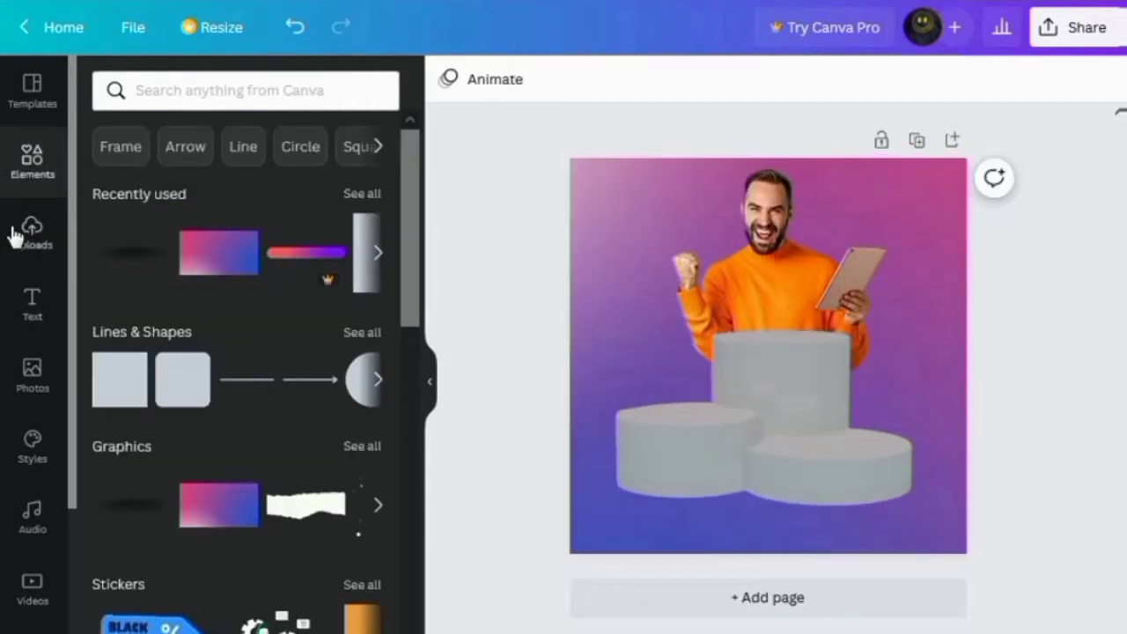
Step: Add the uploaded Twitter icon, shrink it, tilt it slightly counterclockwise and stand it on the left cylinder
click(32, 230)
click(315, 319)
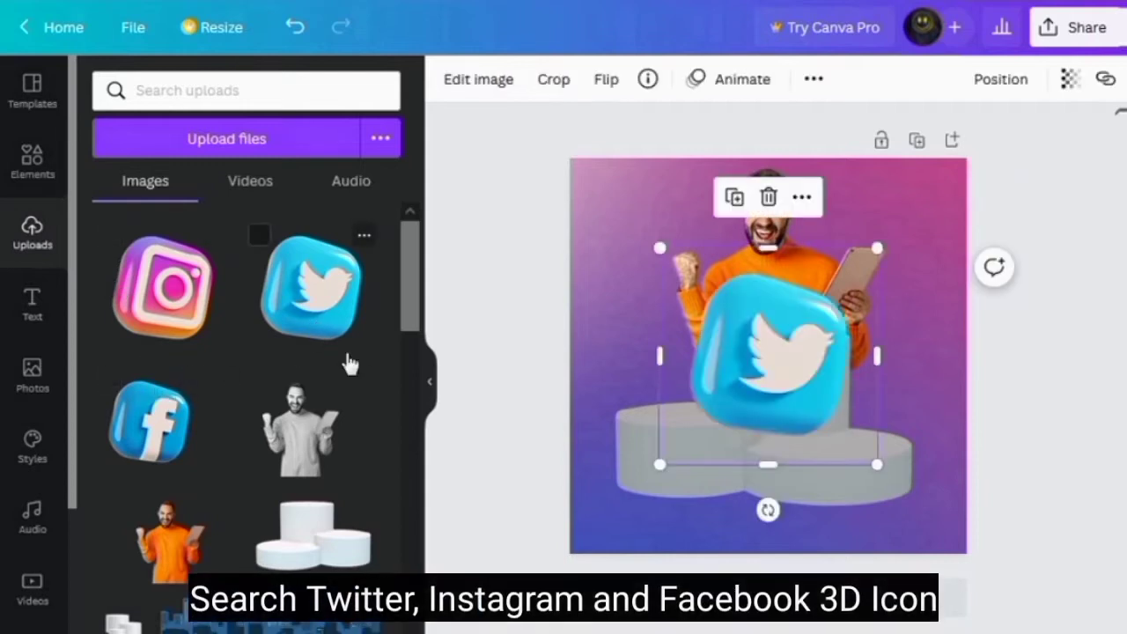
drag(863, 453, 780, 373)
drag(724, 424, 744, 422)
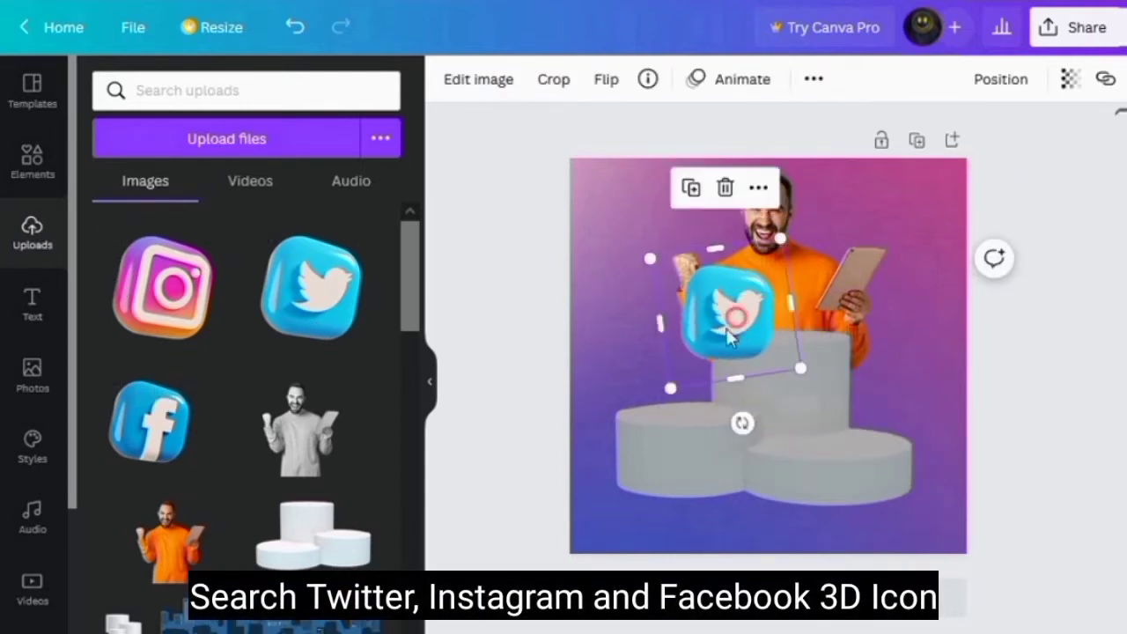
drag(733, 322, 688, 380)
click(584, 528)
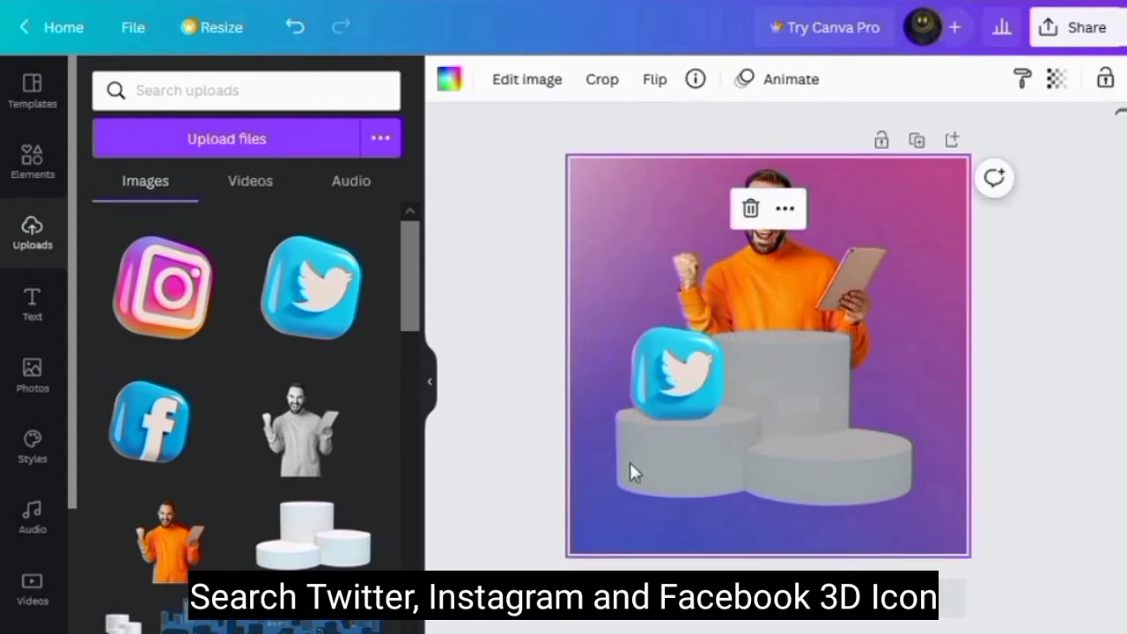
Step: Add the uploaded Instagram icon, shrink it, tilt it slightly counterclockwise and stand it on the tallest cylinder
click(165, 313)
drag(877, 467, 795, 376)
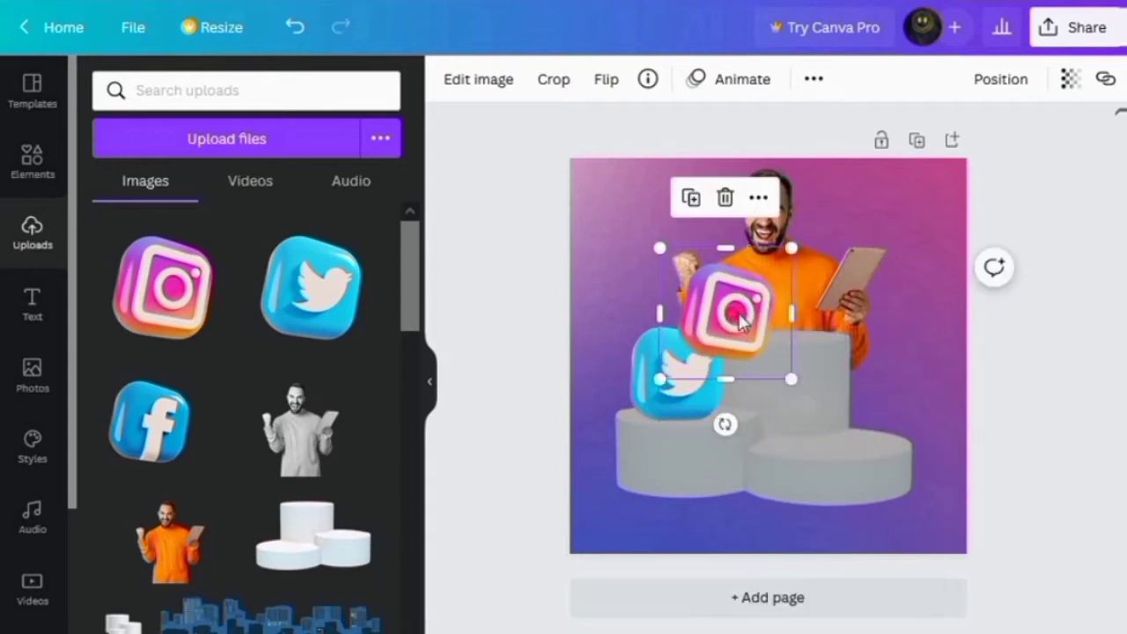
drag(724, 310, 781, 289)
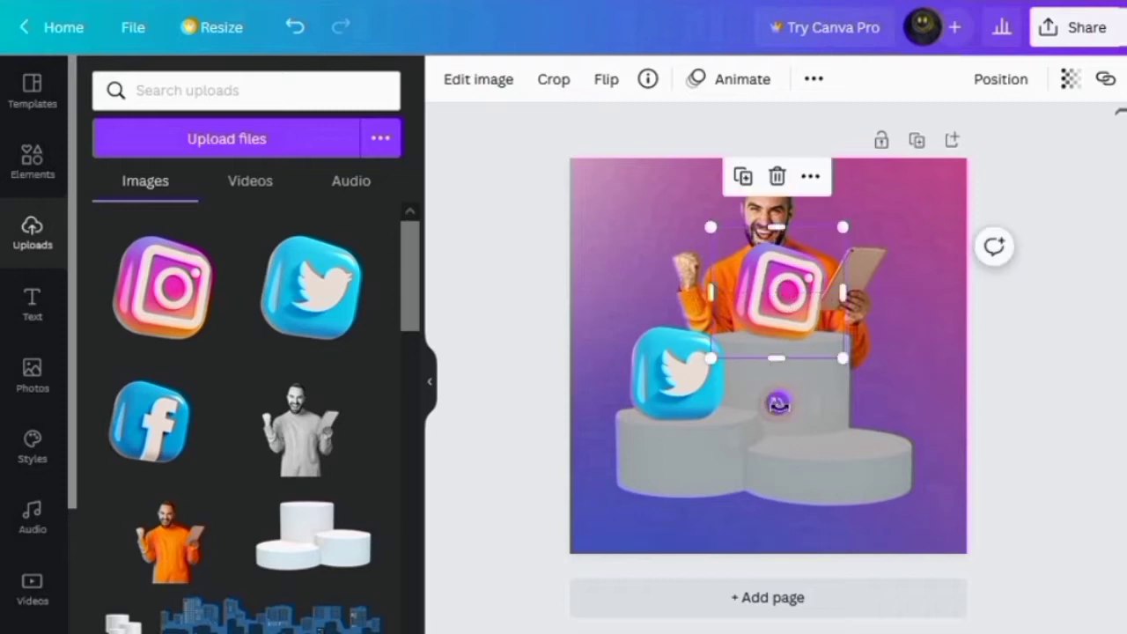
drag(779, 404, 785, 408)
drag(775, 297, 771, 297)
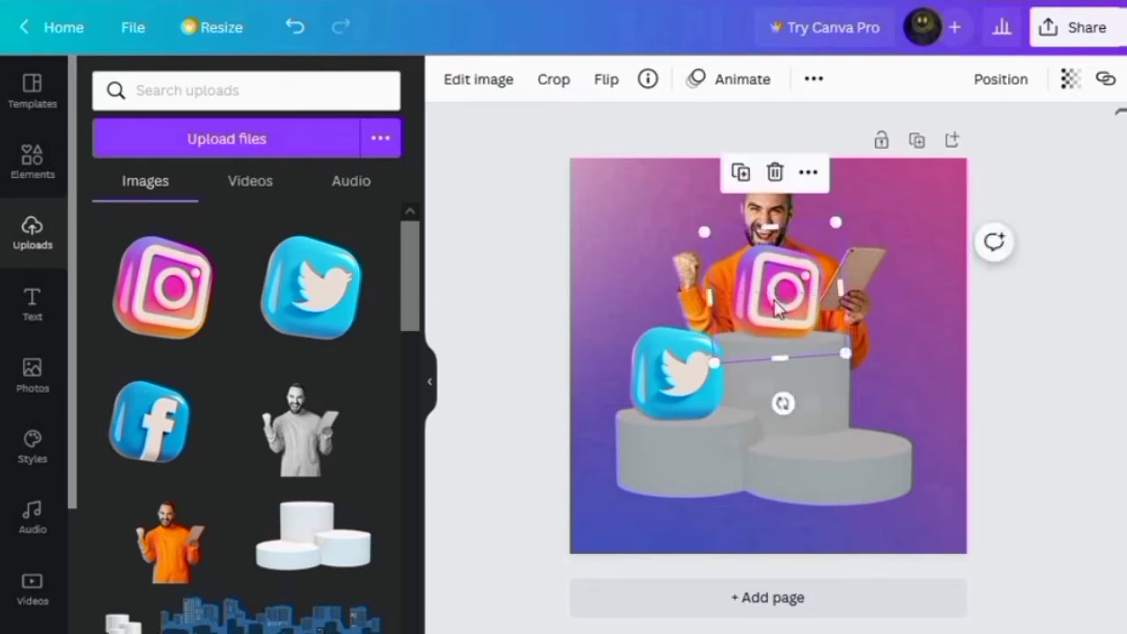
drag(834, 220, 812, 273)
drag(764, 339, 778, 330)
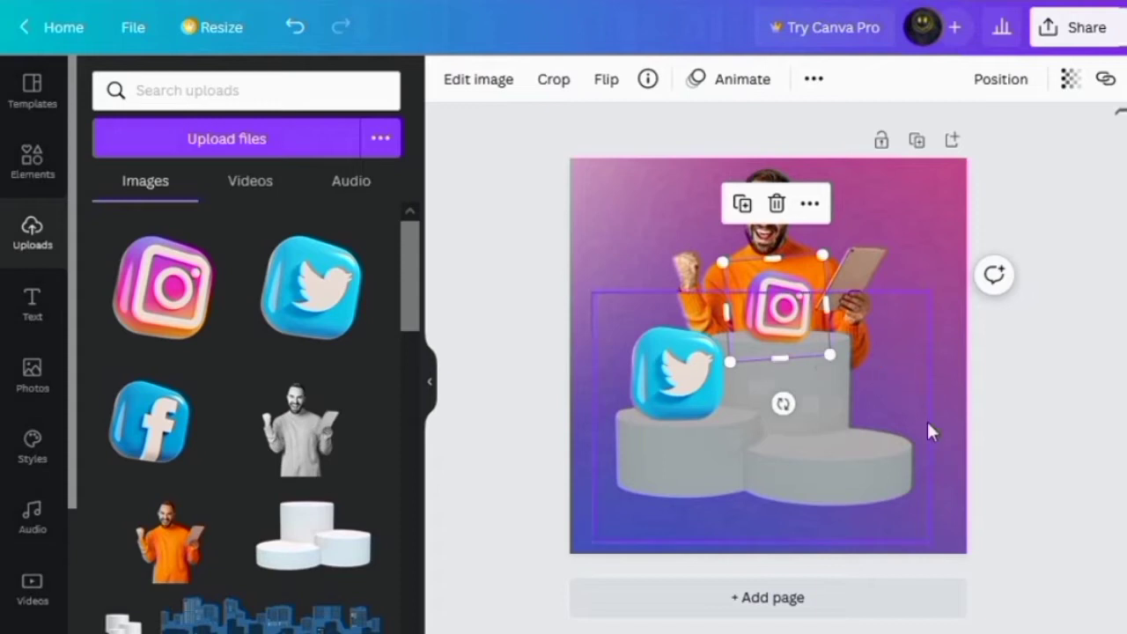
click(950, 468)
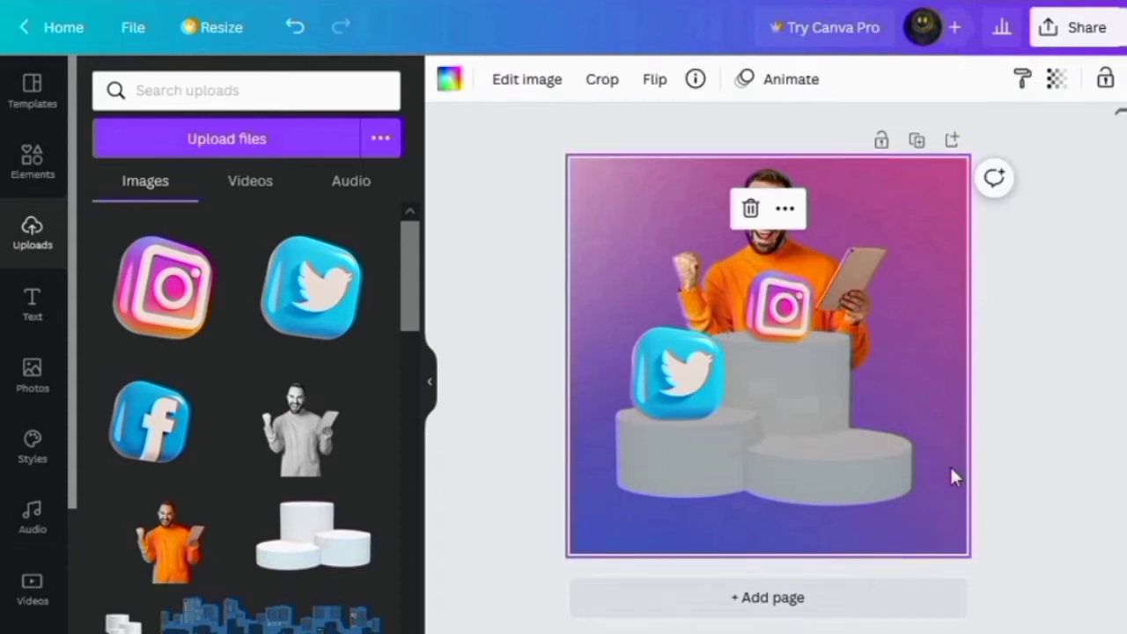
Step: Add the uploaded Facebook icon, shrink it, rotate it counterclockwise until upright and place it on the right cylinder
click(150, 429)
drag(876, 466, 770, 394)
drag(729, 300, 841, 390)
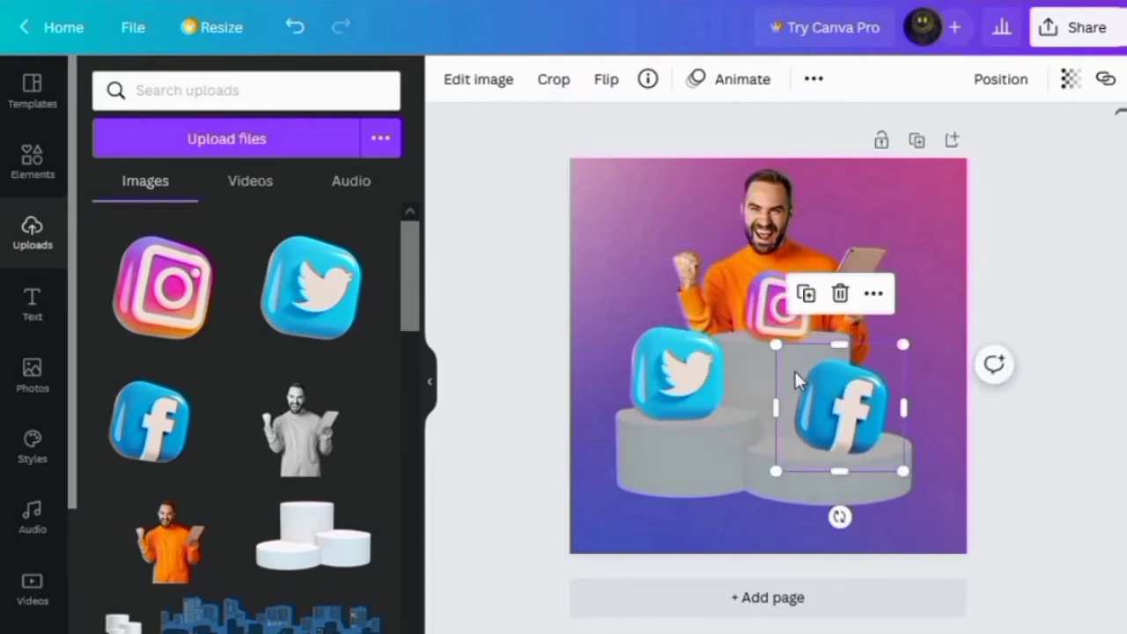
drag(838, 517, 858, 514)
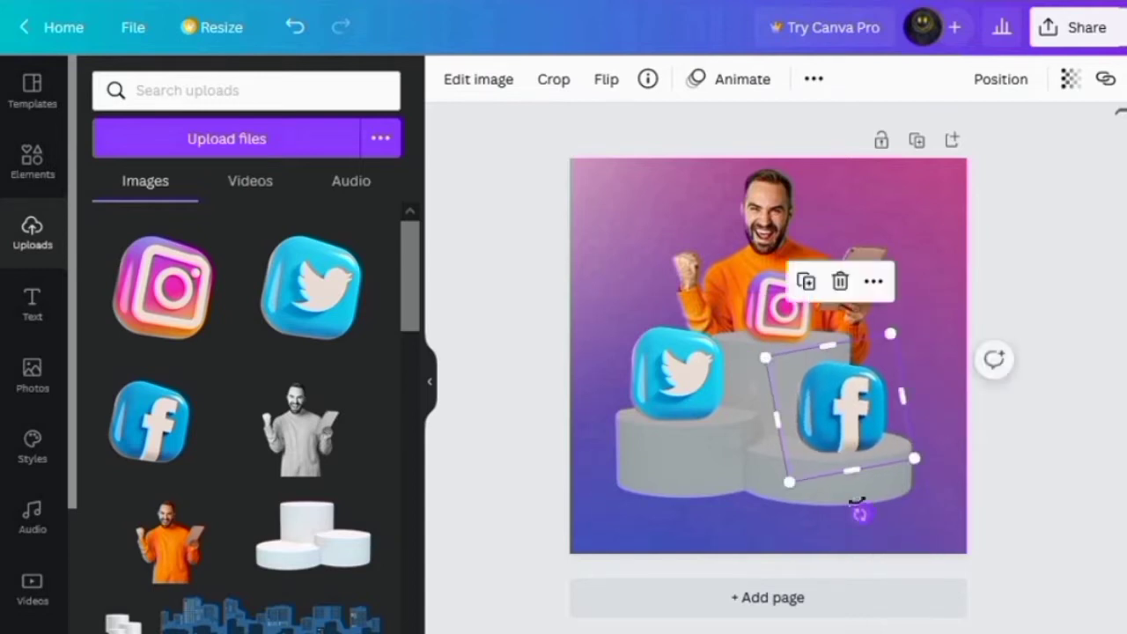
drag(846, 428, 835, 418)
click(953, 521)
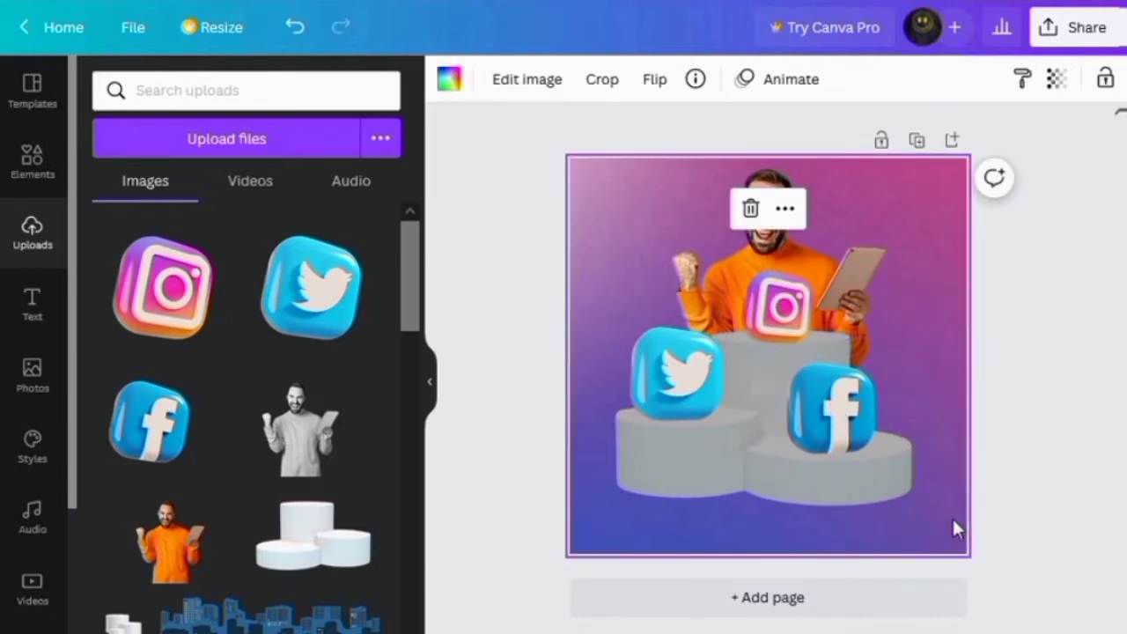
Step: Readjust the tilt of the Instagram icon on the tallest cylinder
click(782, 305)
click(443, 324)
Step: Search the elements library for "Drop shadow"
click(32, 166)
click(158, 90)
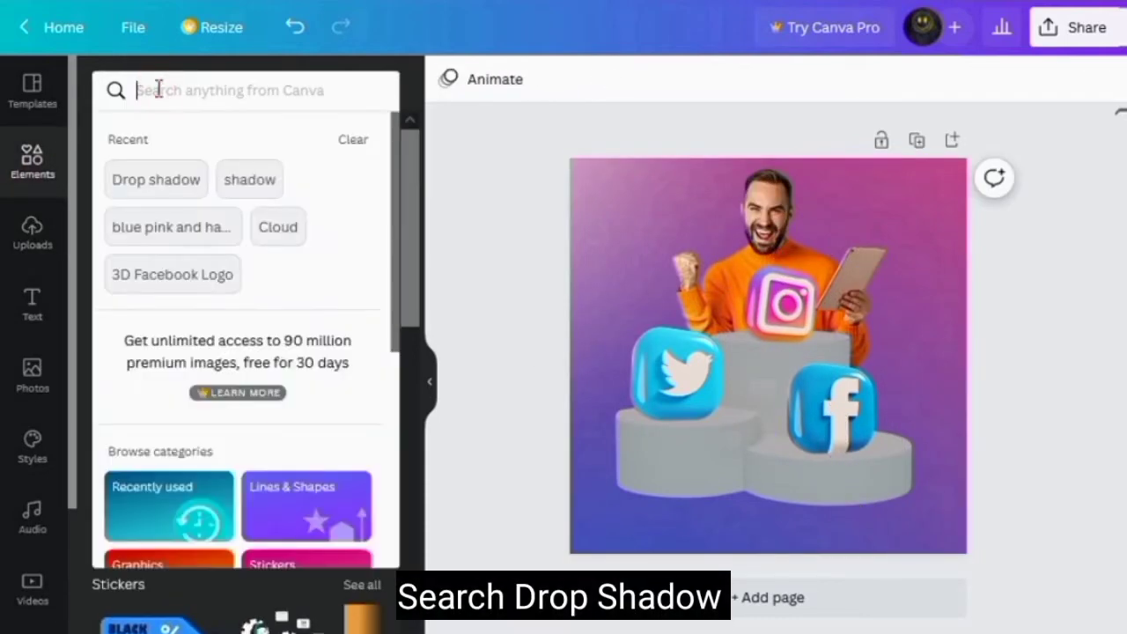
text(dr)
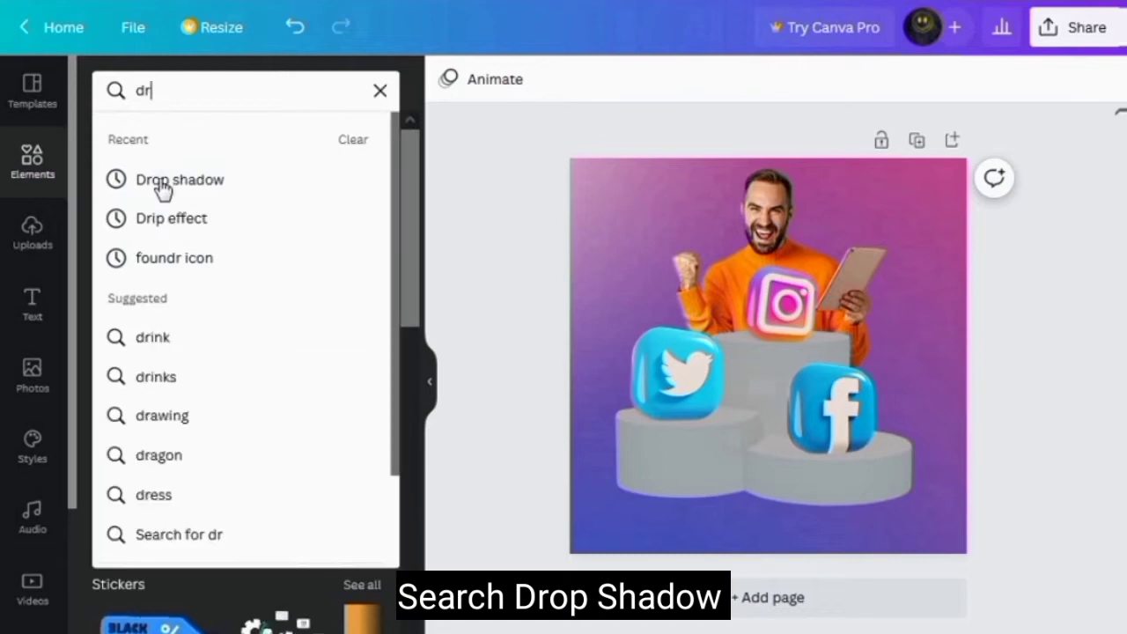
click(157, 186)
drag(233, 94, 121, 89)
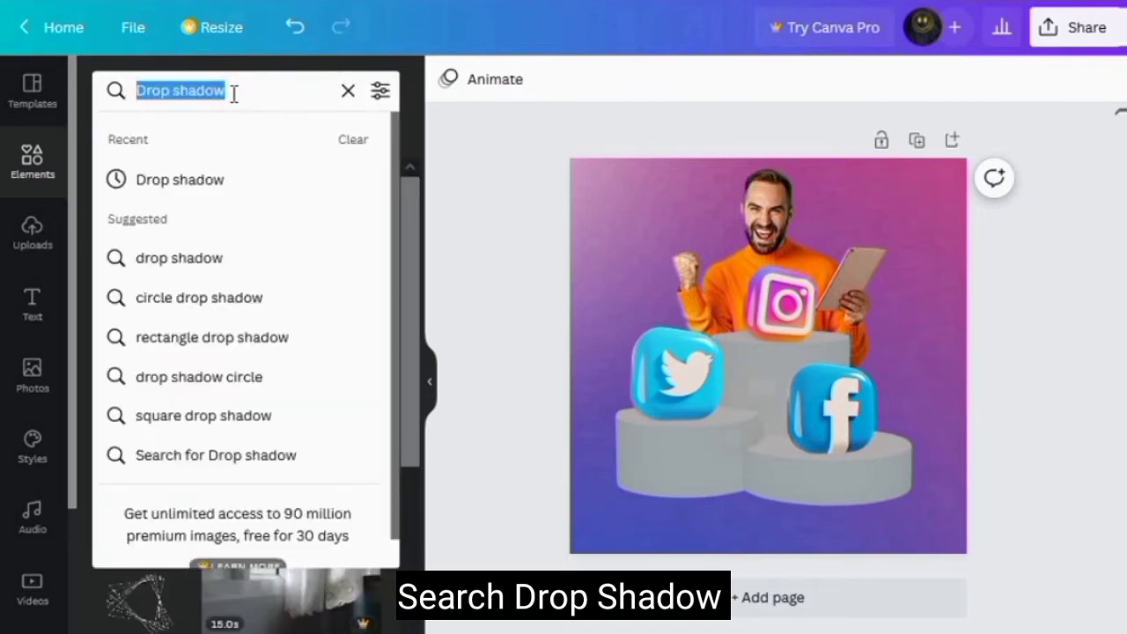
Step: Add a soft oval drop shadow, shrink it, place it under the Twitter icon and send it backward behind the icon
click(253, 94)
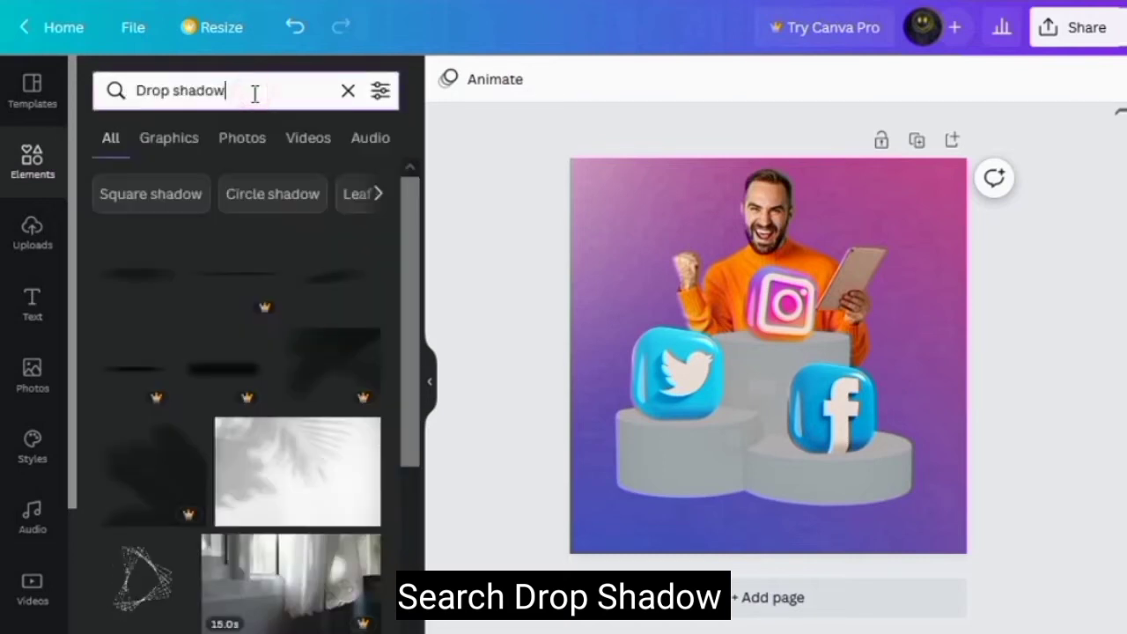
click(150, 295)
drag(926, 383, 729, 348)
drag(687, 396, 680, 474)
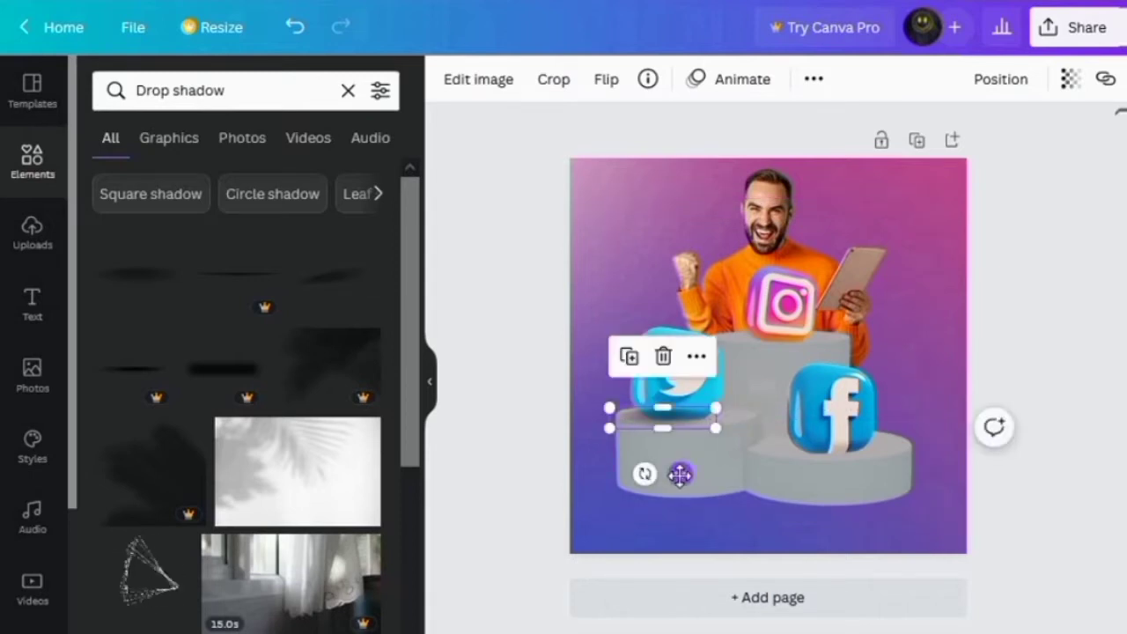
click(985, 82)
click(896, 148)
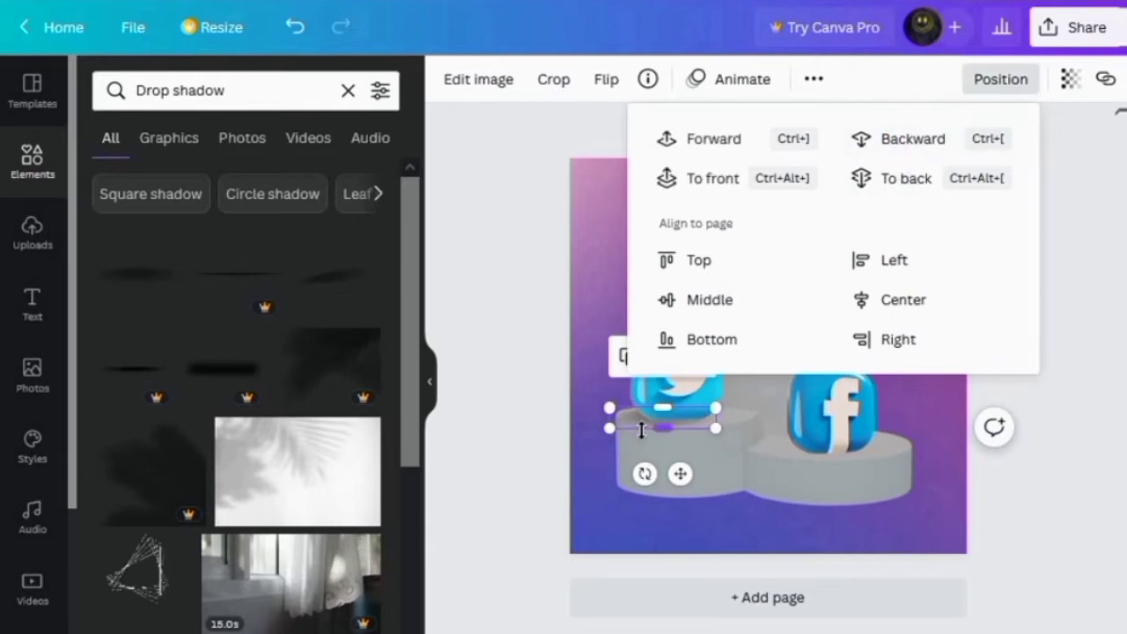
click(619, 378)
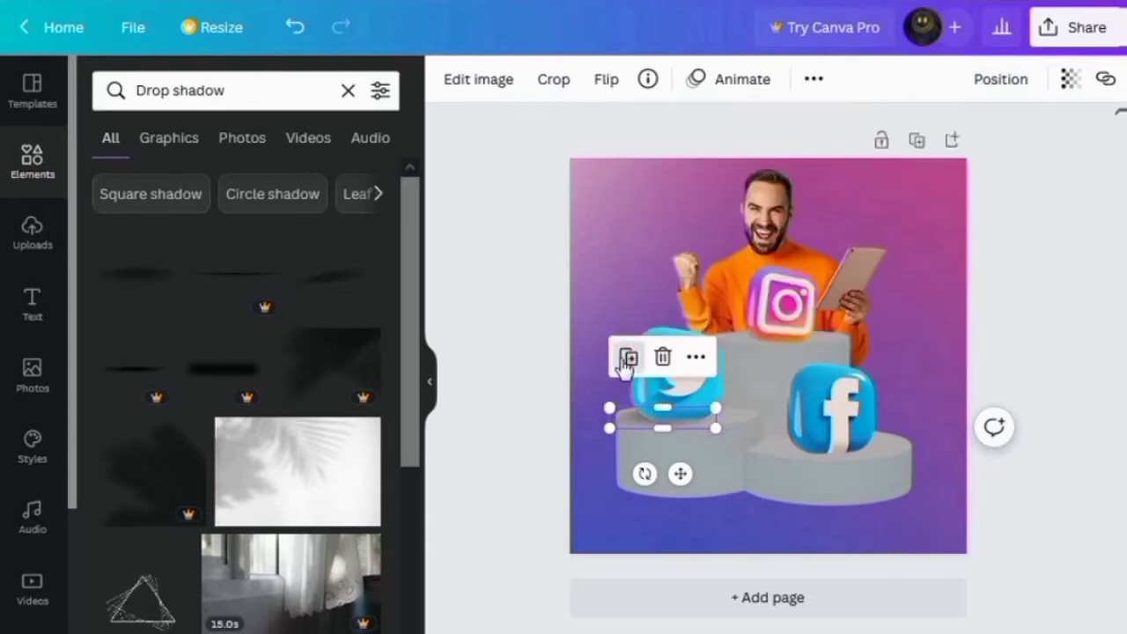
Step: Duplicate the Twitter icon's shadow, place the copy under the Facebook icon and send it backward behind that icon
drag(690, 478, 836, 508)
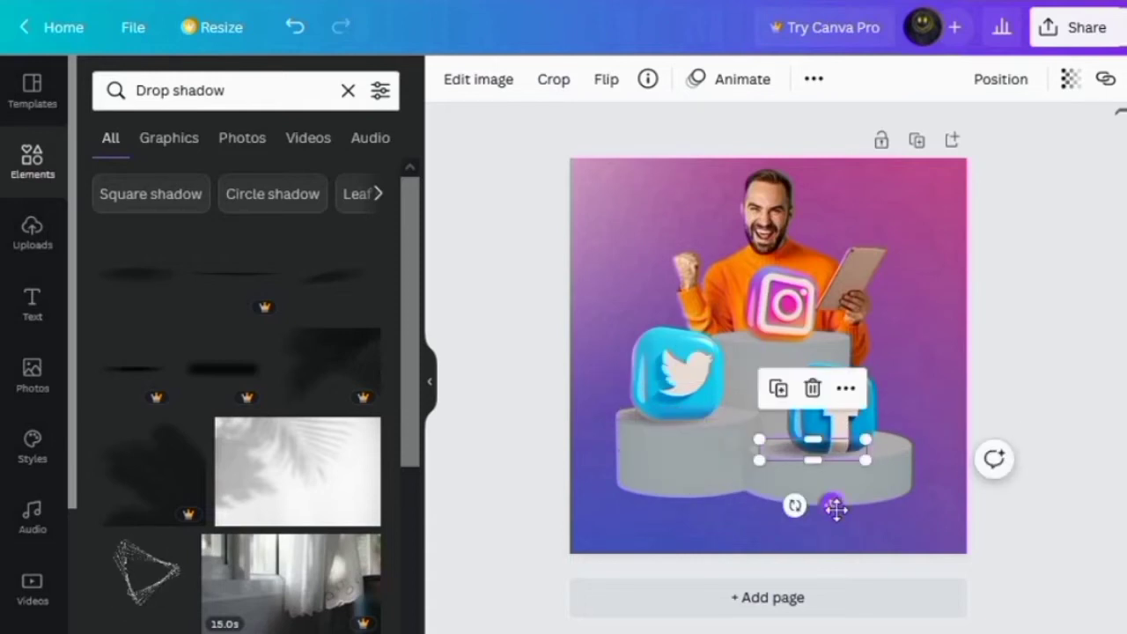
click(988, 81)
click(905, 141)
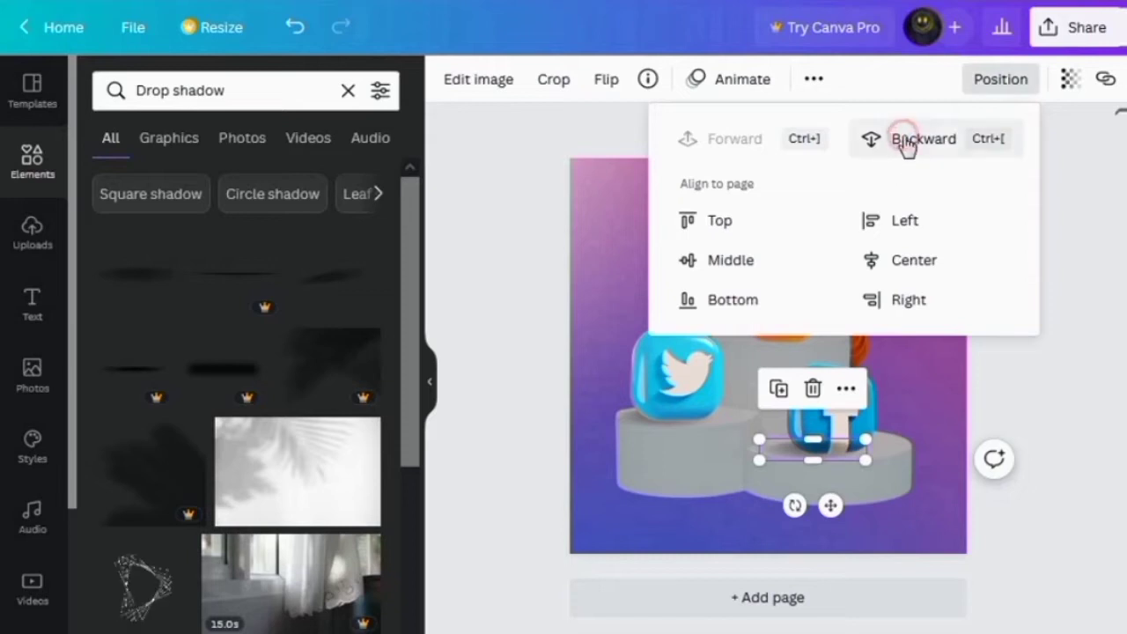
click(1023, 388)
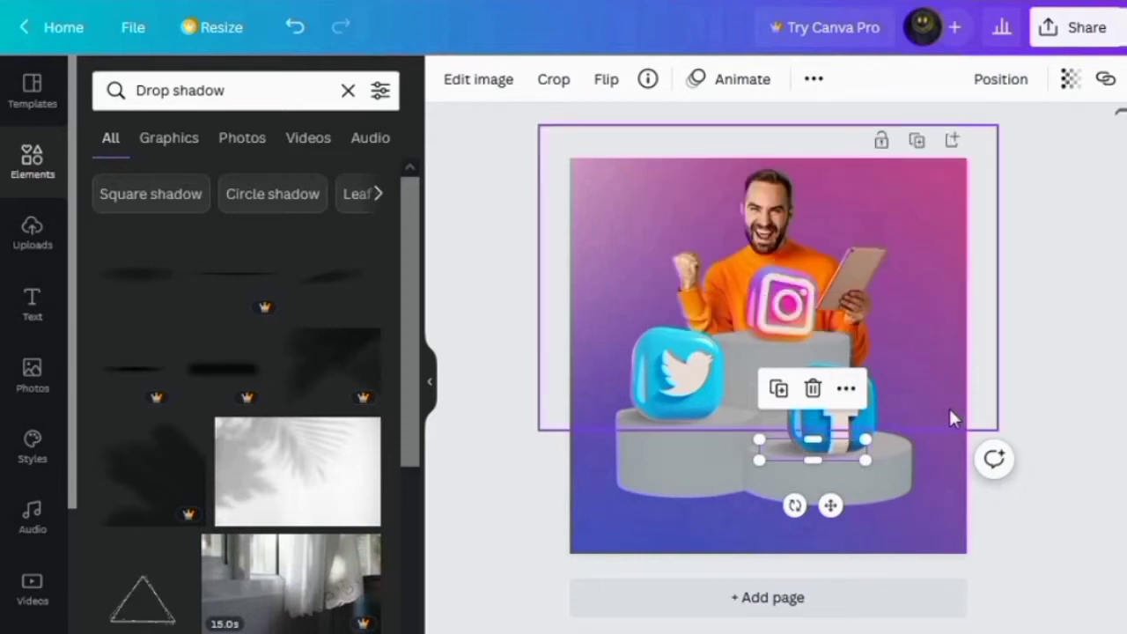
click(950, 500)
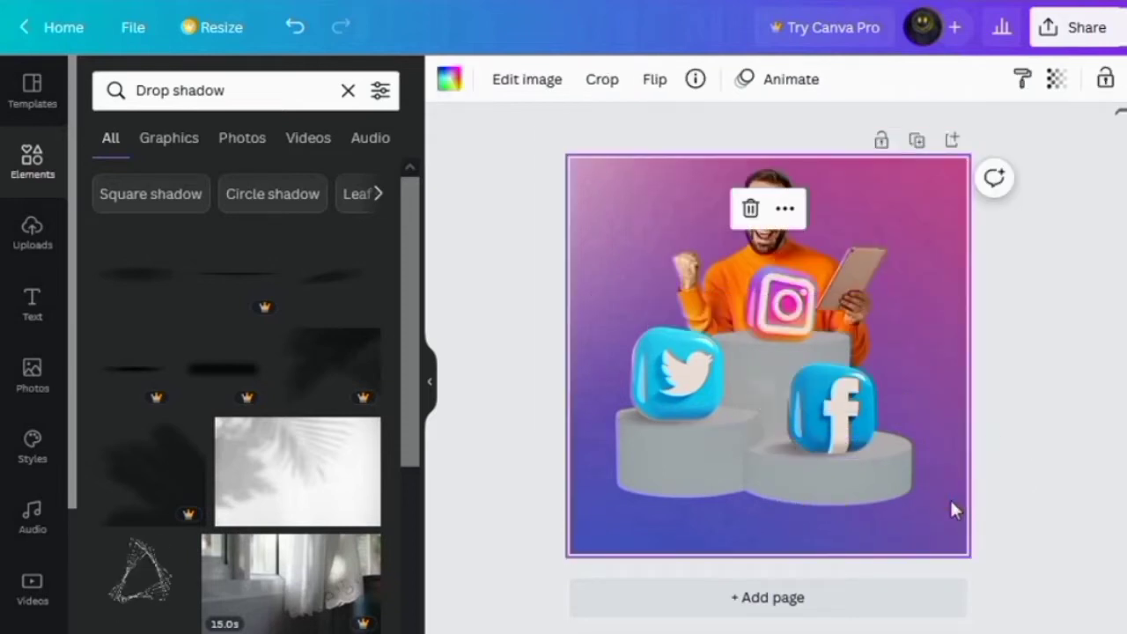
Step: Add the slanted drop shadow, shrink it, flip it horizontally and position it under the Instagram icon
click(319, 297)
drag(924, 408, 785, 394)
click(607, 88)
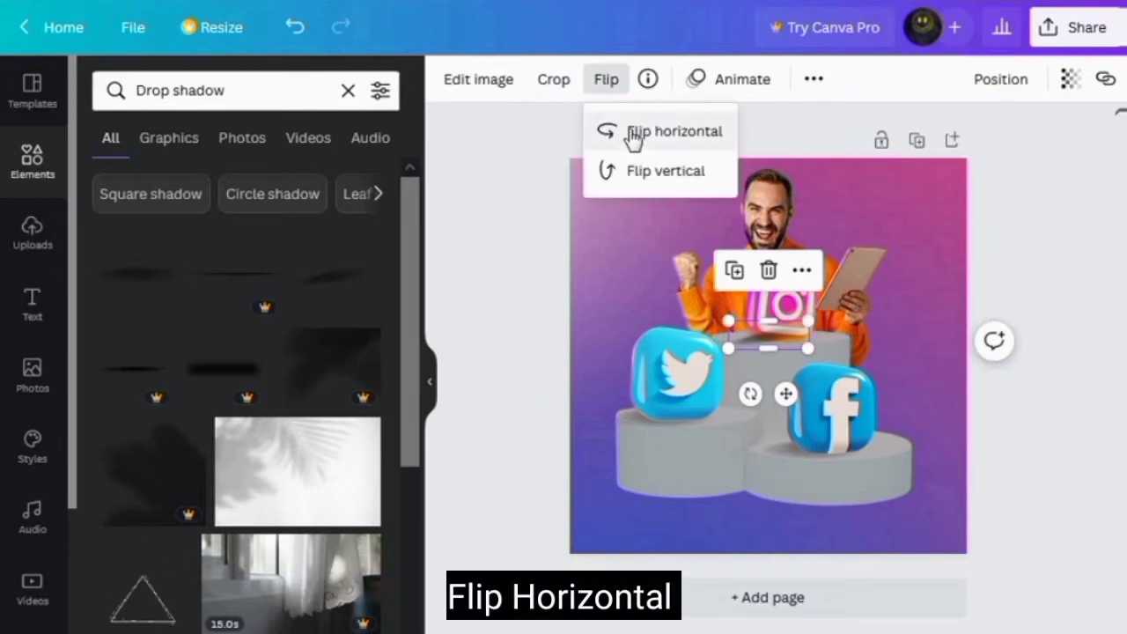
click(632, 133)
mouse_move(784, 393)
mouse_down()
mouse_move(772, 387)
mouse_move(784, 400)
mouse_up()
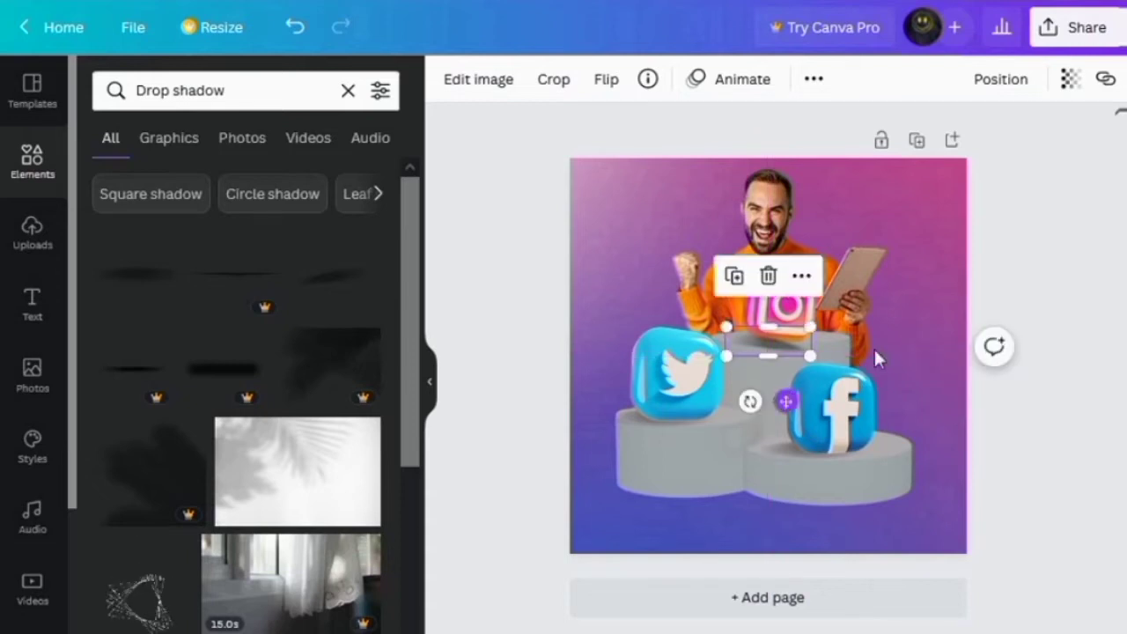
Step: Send the Instagram icon's shadow backward and set its transparency to 51
click(1000, 81)
click(944, 143)
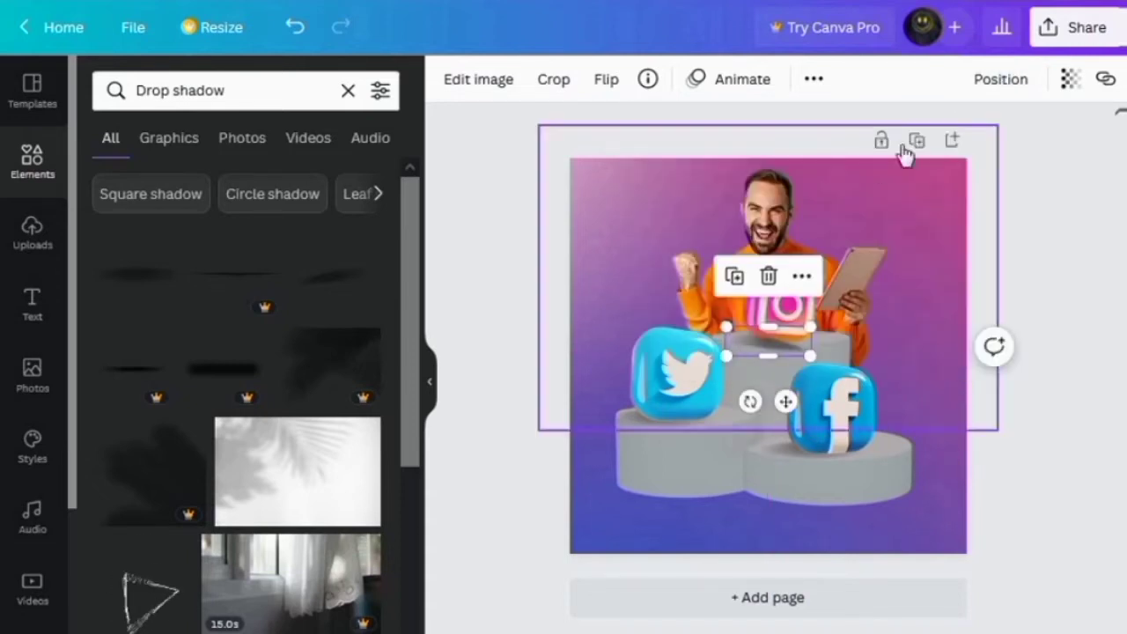
click(1068, 81)
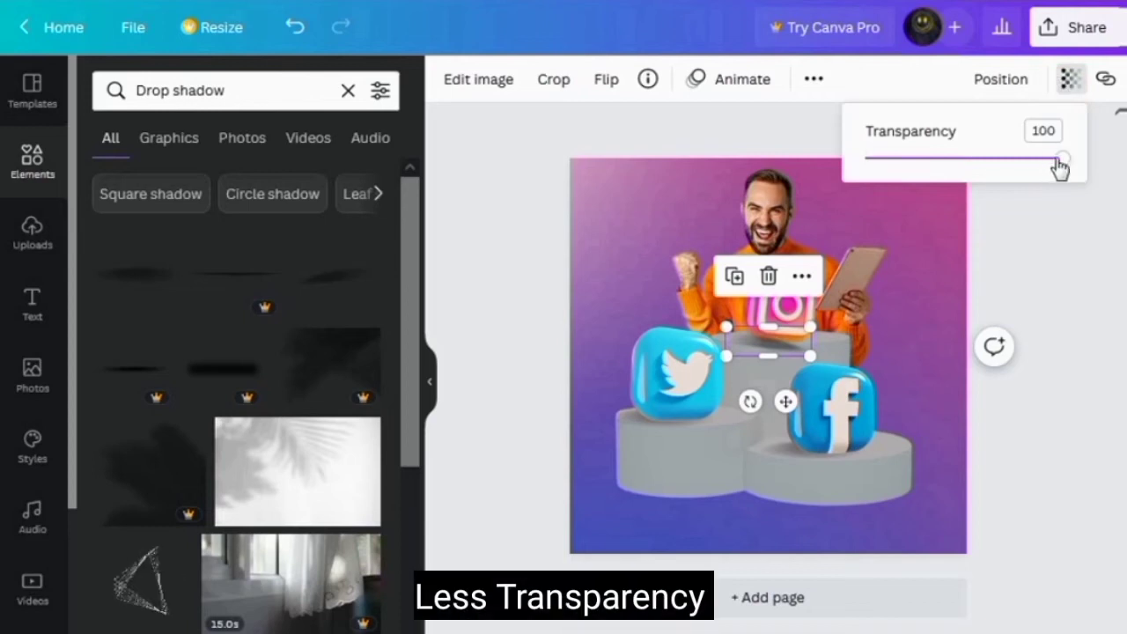
drag(1060, 169, 966, 176)
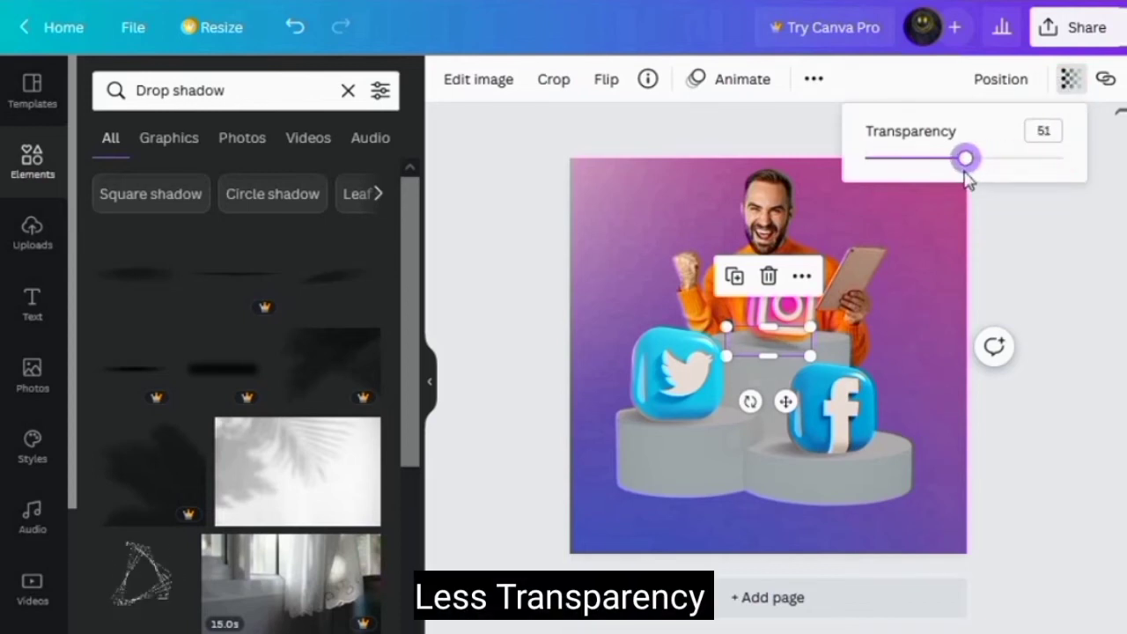
click(994, 202)
click(930, 502)
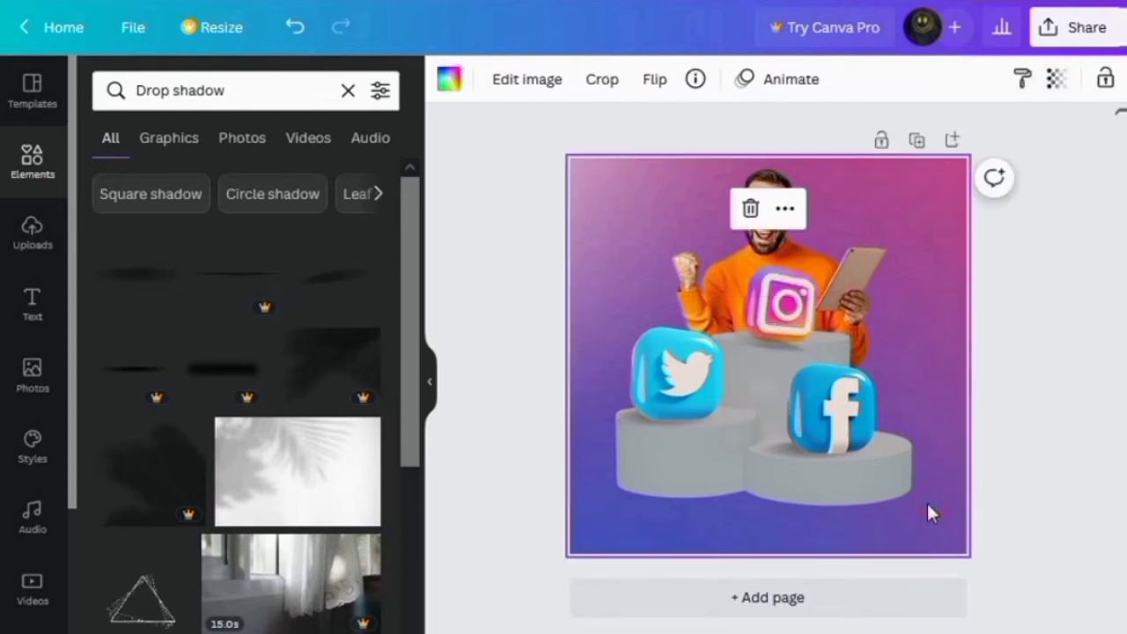
Step: Add the ribbon banner shape with notched ends from the lines and shapes collection
click(33, 167)
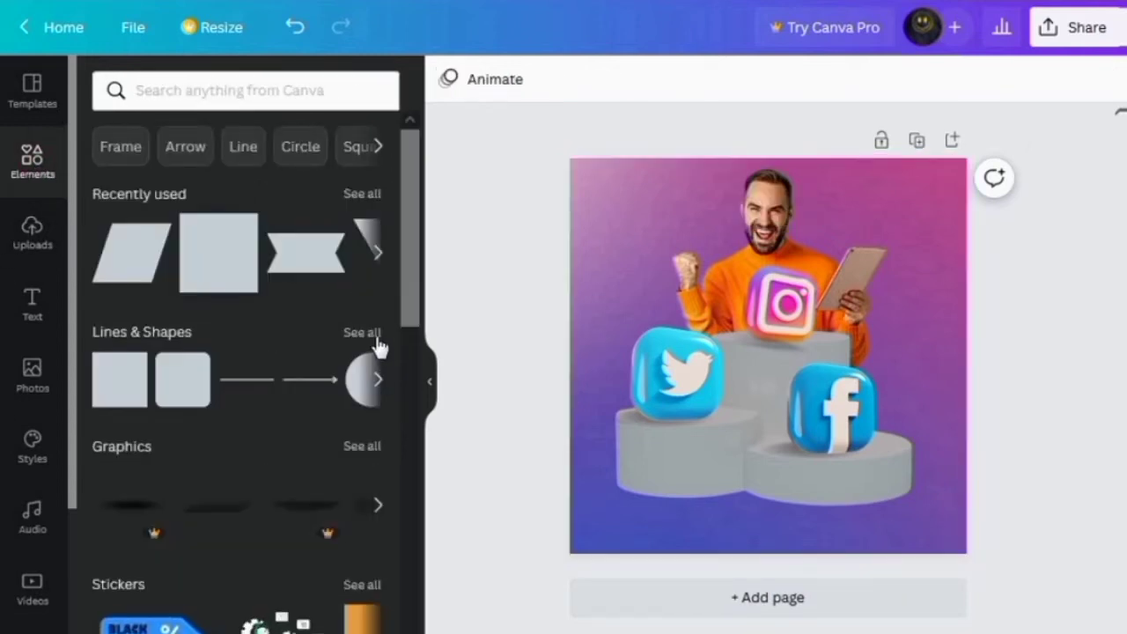
click(374, 339)
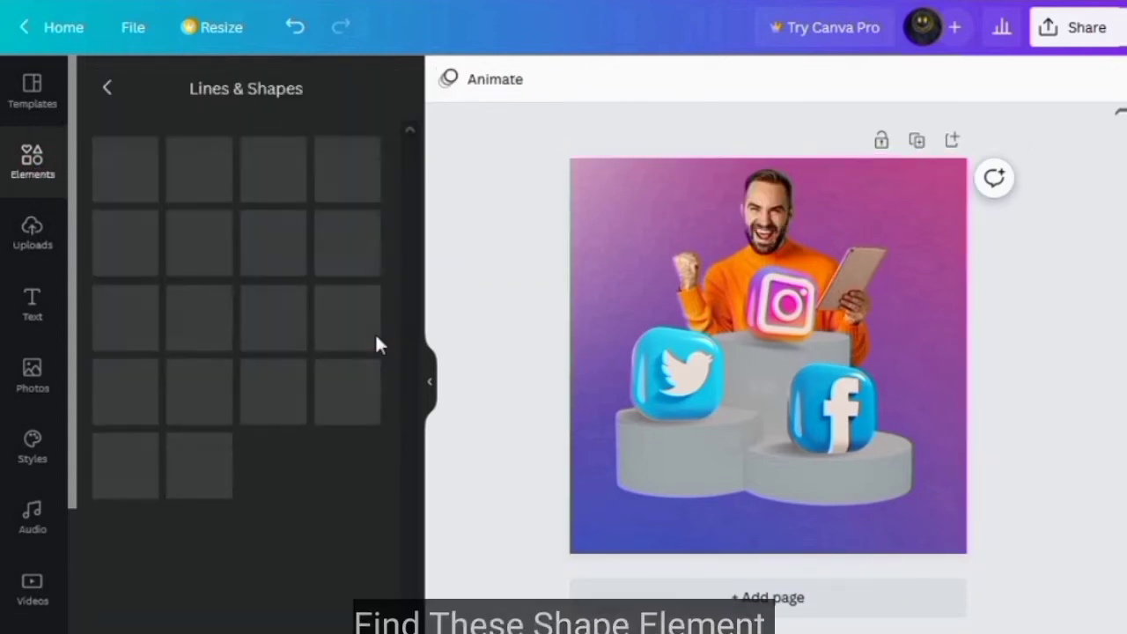
scroll(273, 453, down, 3)
scroll(291, 534, down, 5)
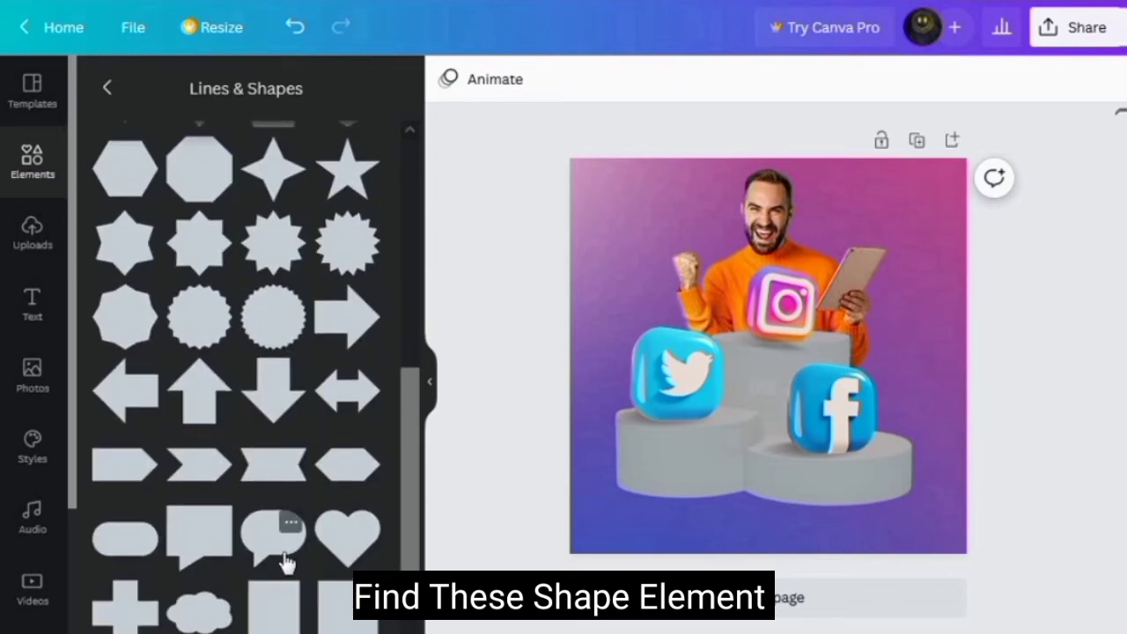
click(269, 473)
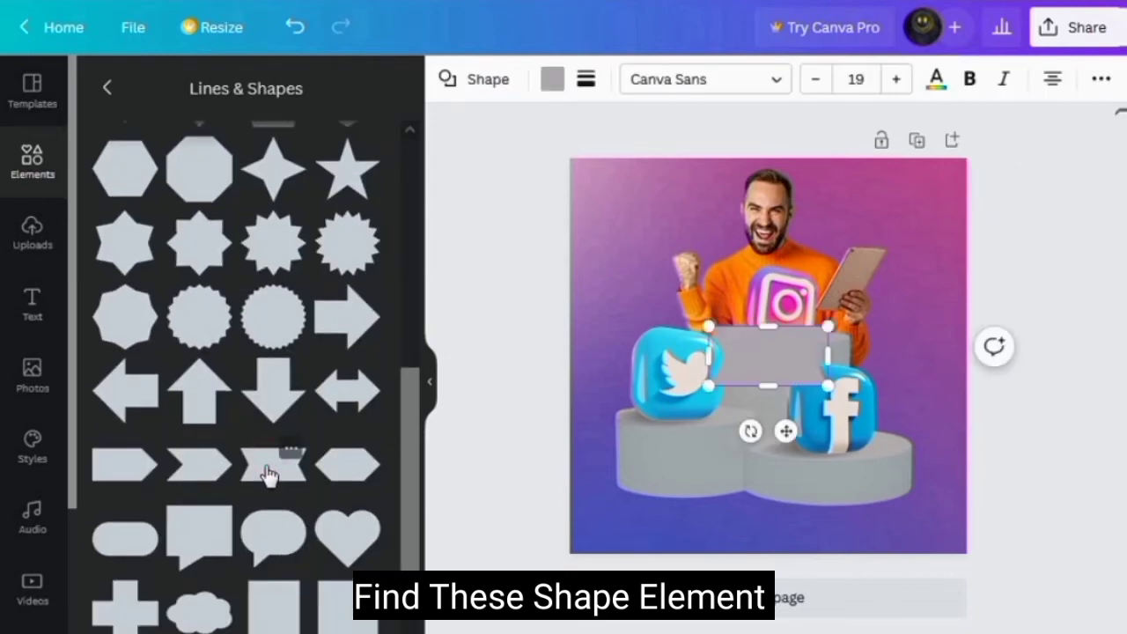
Step: Fill the ribbon banner with the custom dark purple #320789
click(552, 81)
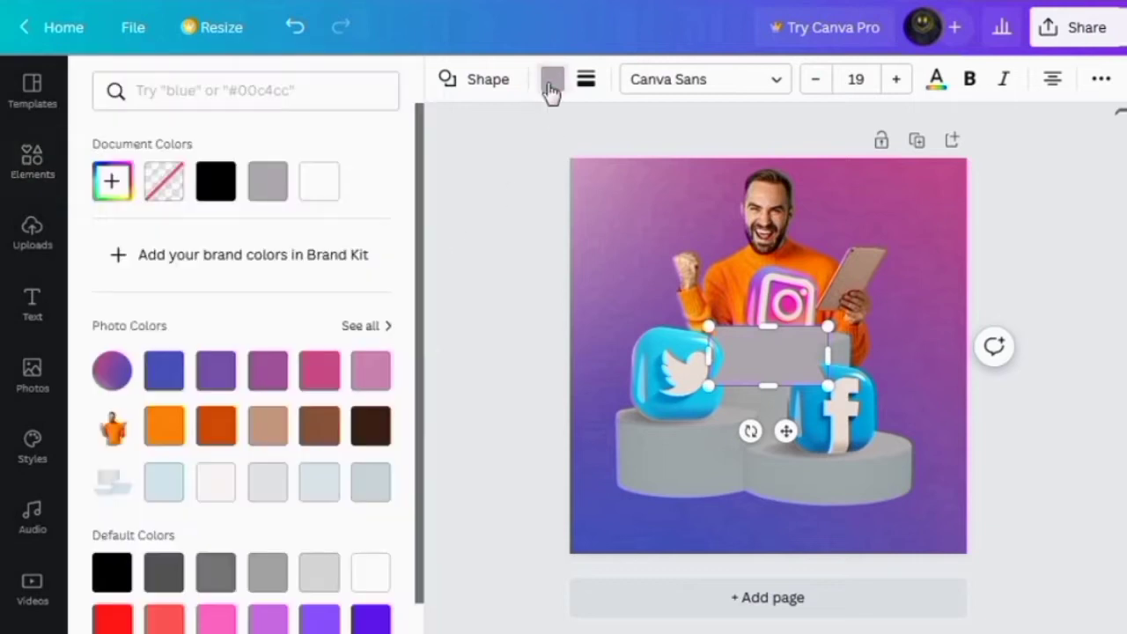
click(370, 621)
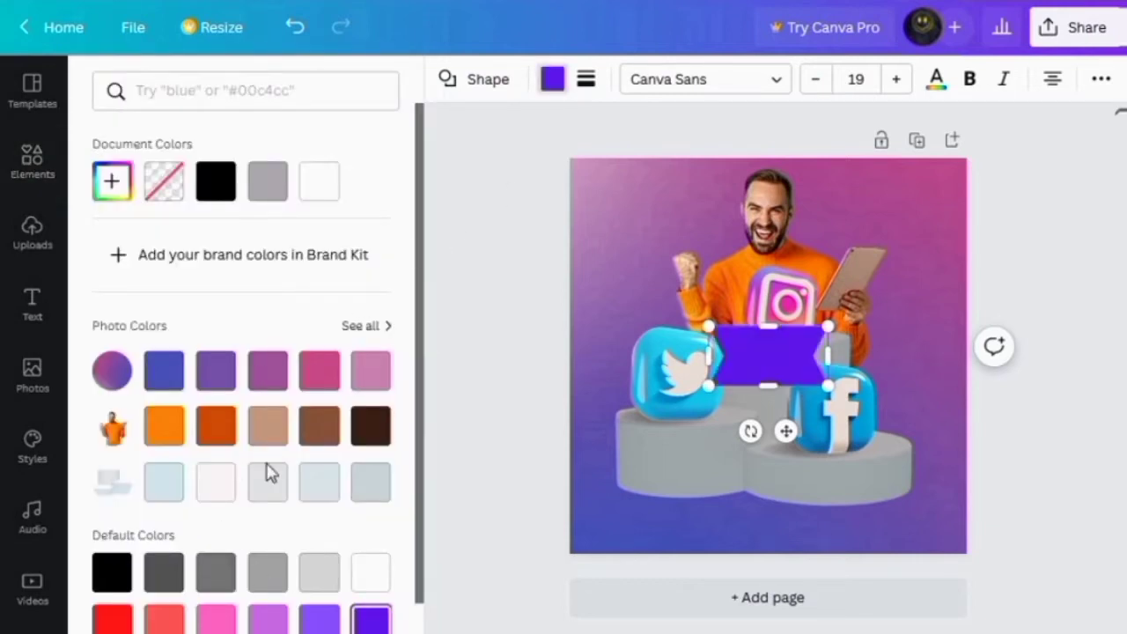
click(112, 182)
drag(334, 251, 346, 276)
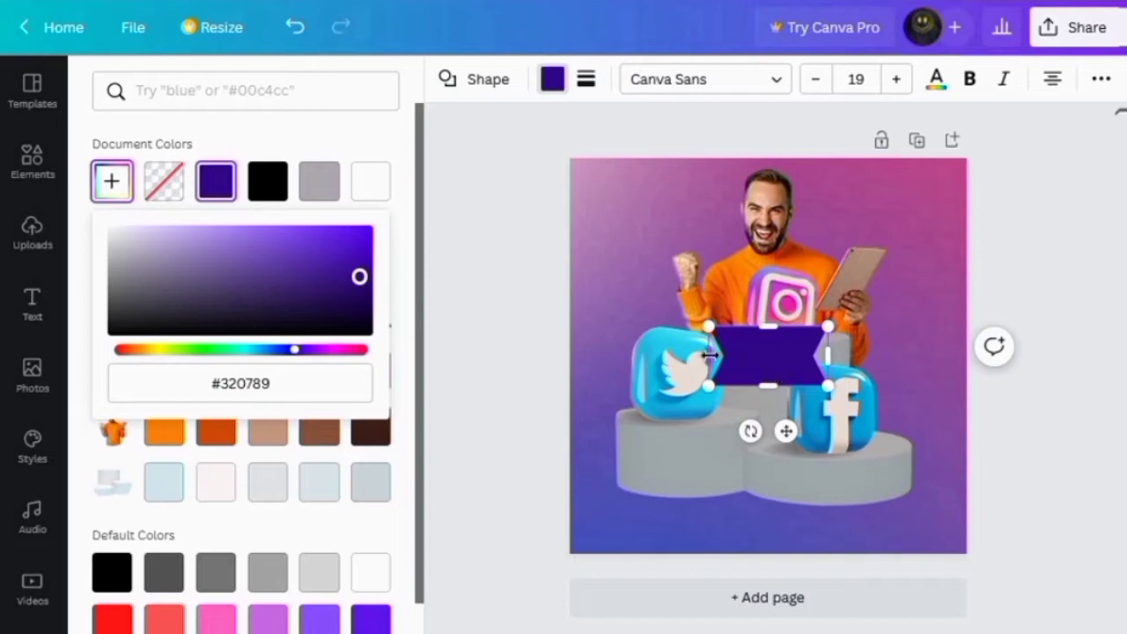
Step: Widen the purple ribbon to nearly the page width, move it over the podium's base and reduce its height slightly
drag(710, 355, 630, 355)
drag(828, 355, 881, 355)
drag(773, 431, 776, 569)
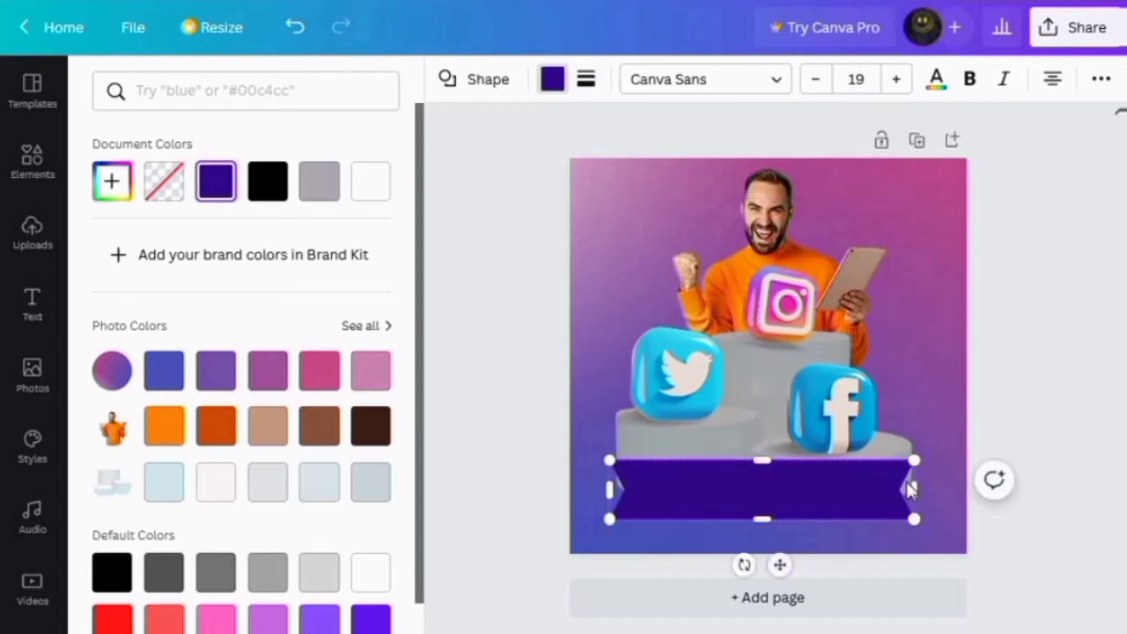
drag(919, 493, 929, 493)
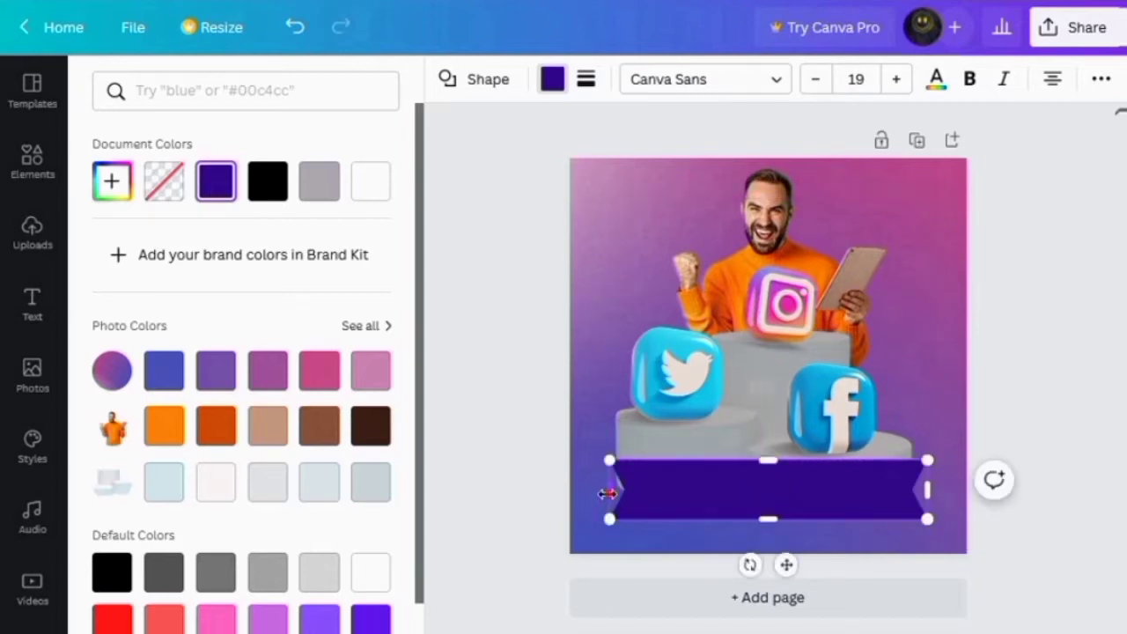
drag(604, 493, 599, 491)
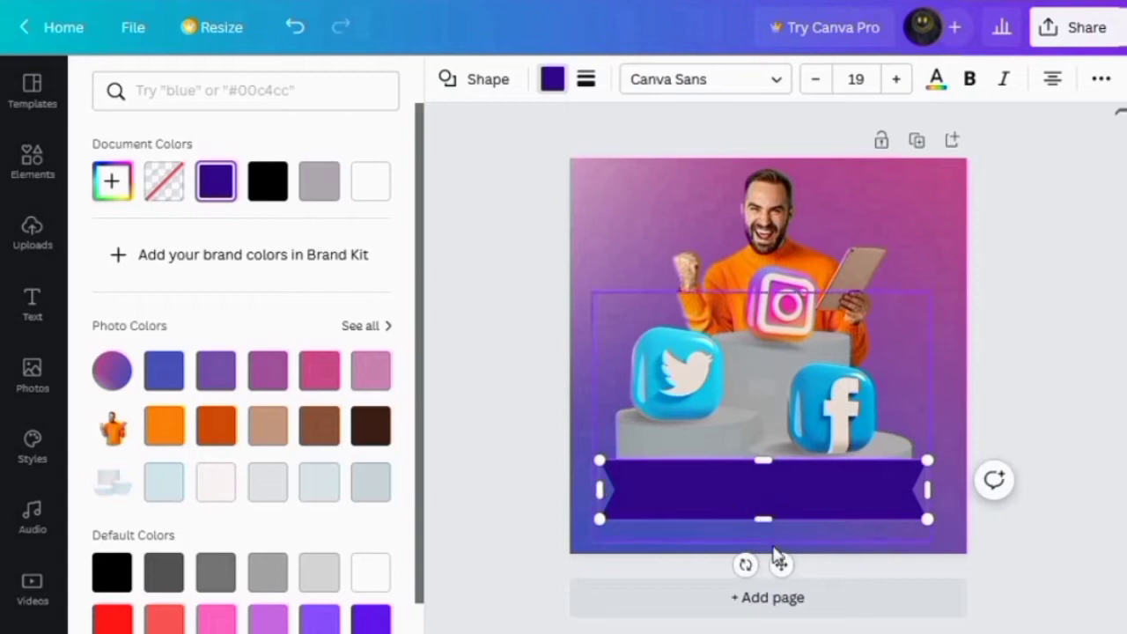
drag(763, 461, 763, 472)
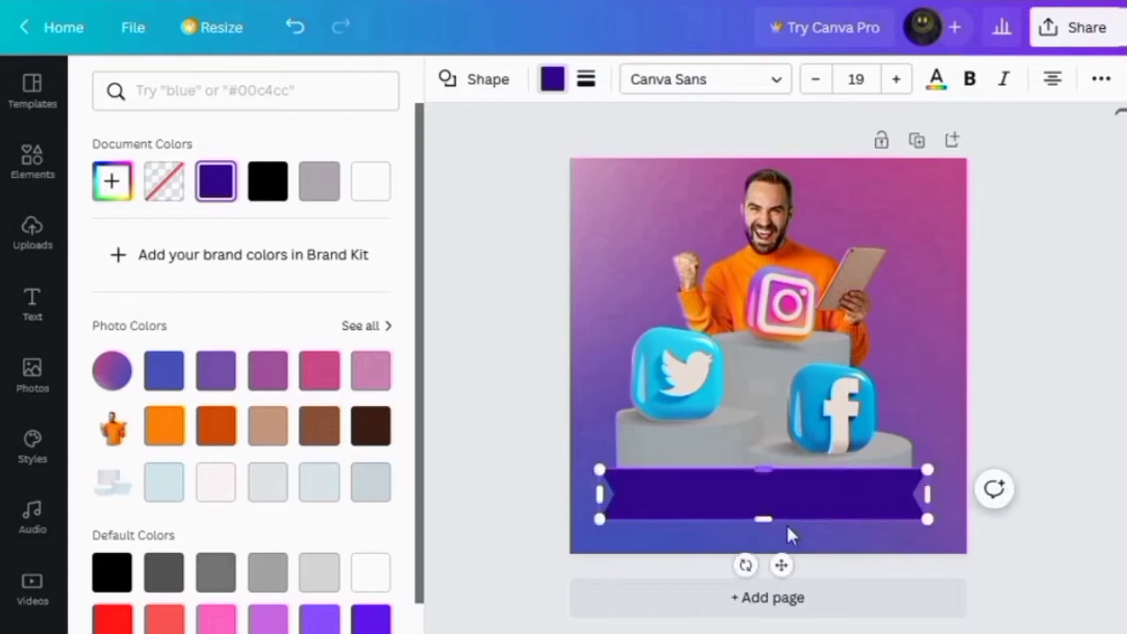
click(872, 548)
Step: Add the elongated hexagon shape and fill it with the default yellow
scroll(345, 415, up, 5)
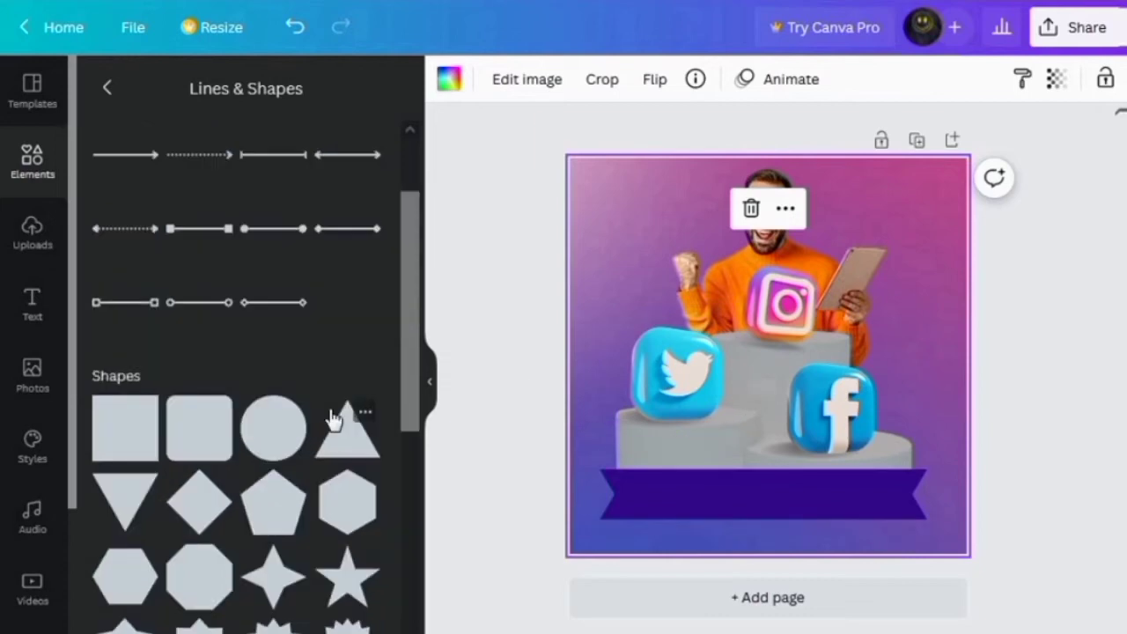
scroll(324, 436, down, 3)
scroll(324, 436, down, 3)
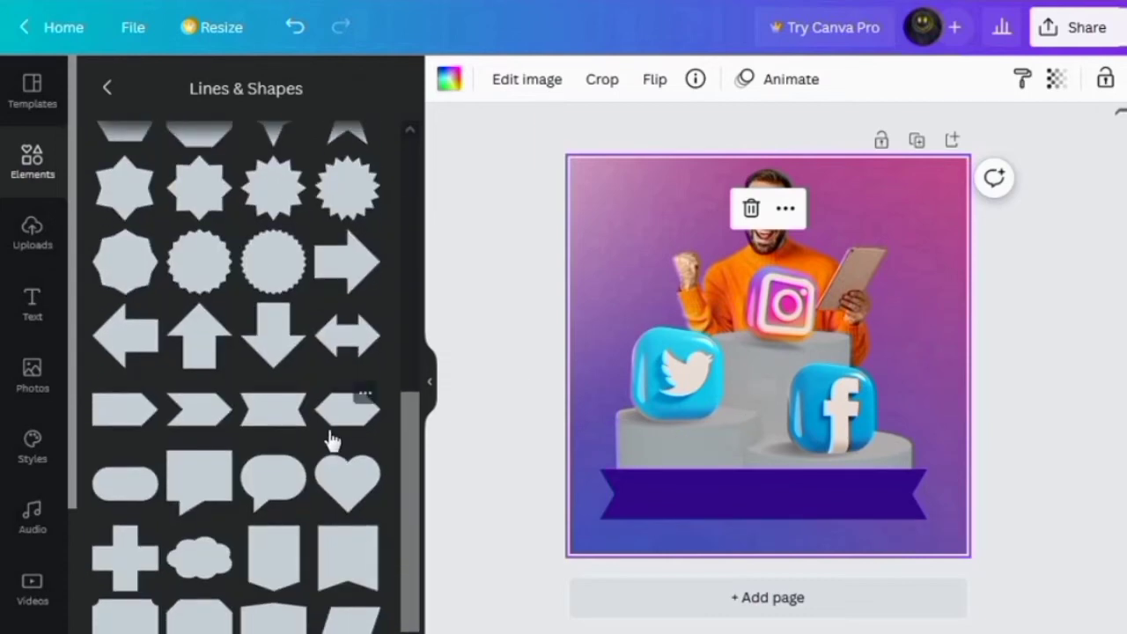
click(344, 423)
click(552, 81)
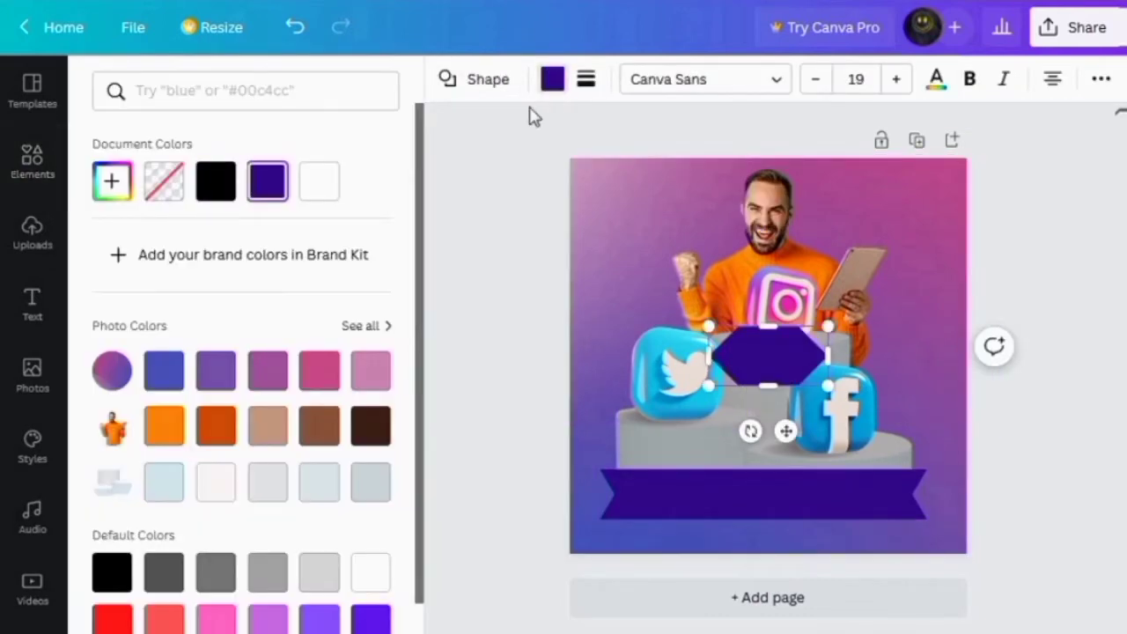
scroll(217, 569, down, 2)
click(268, 606)
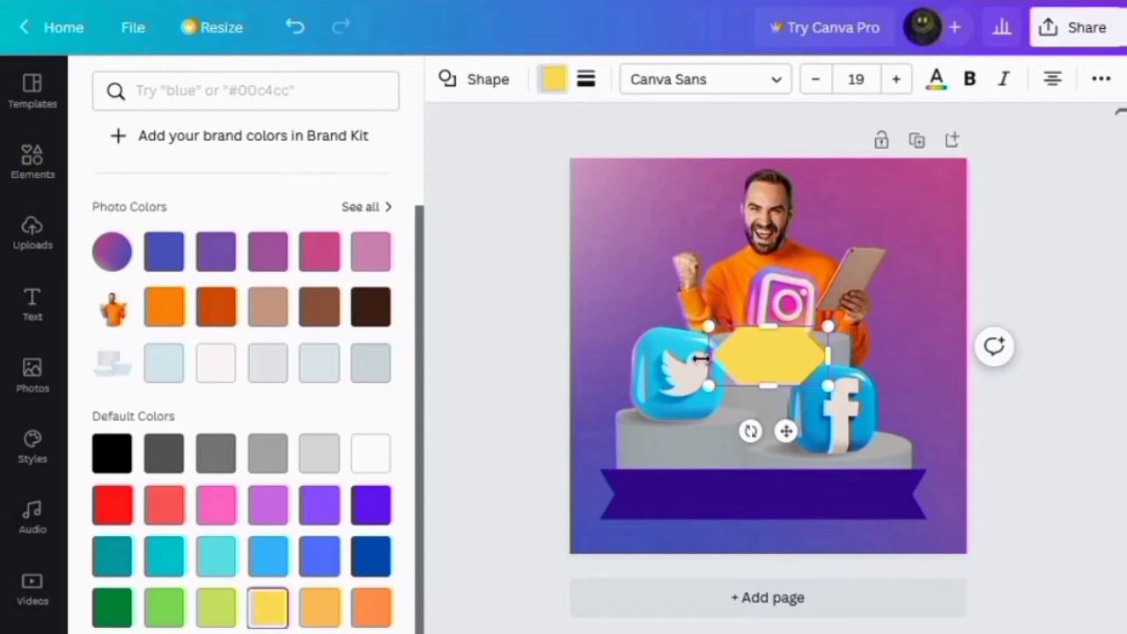
Step: Widen the yellow hexagon, flatten it and center it directly on the upper edge of the purple ribbon
drag(713, 356, 628, 355)
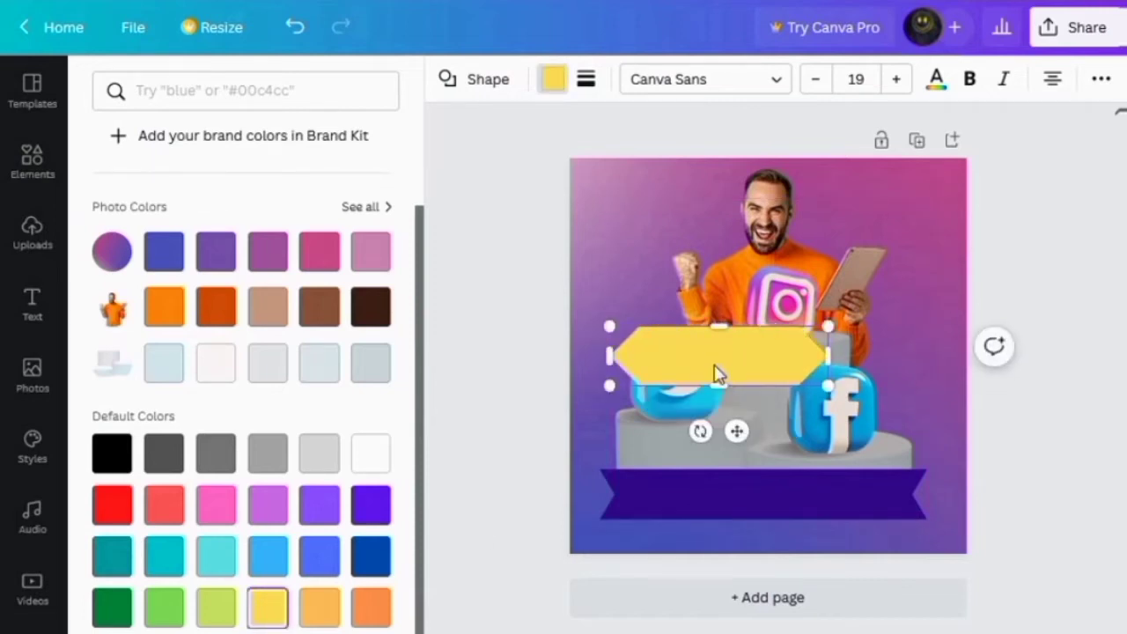
drag(736, 431, 770, 516)
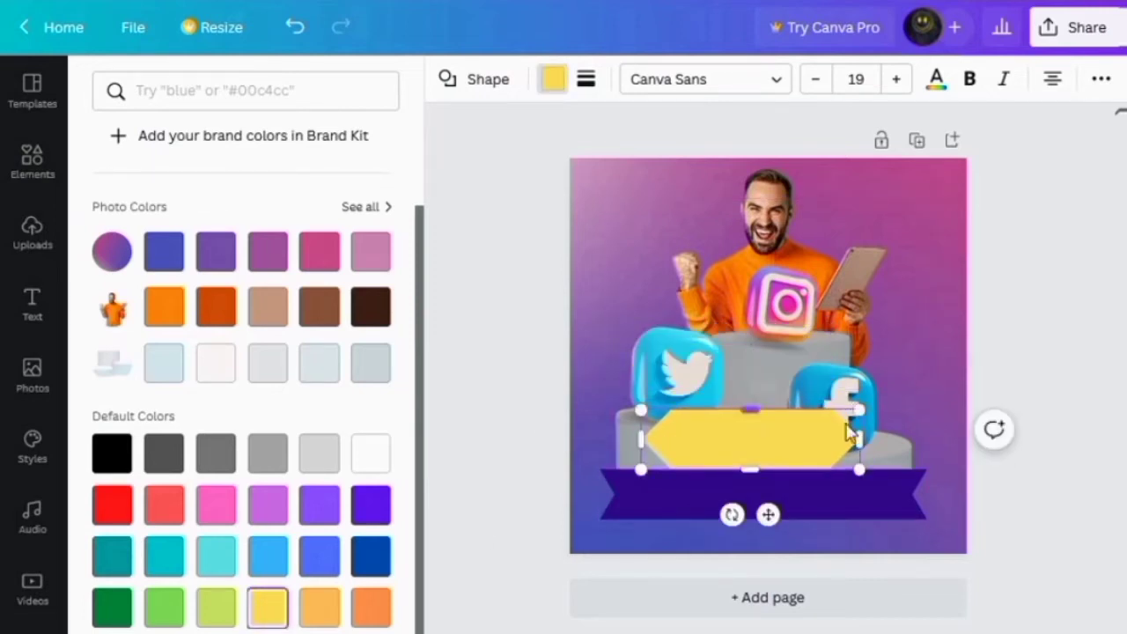
drag(749, 411, 754, 429)
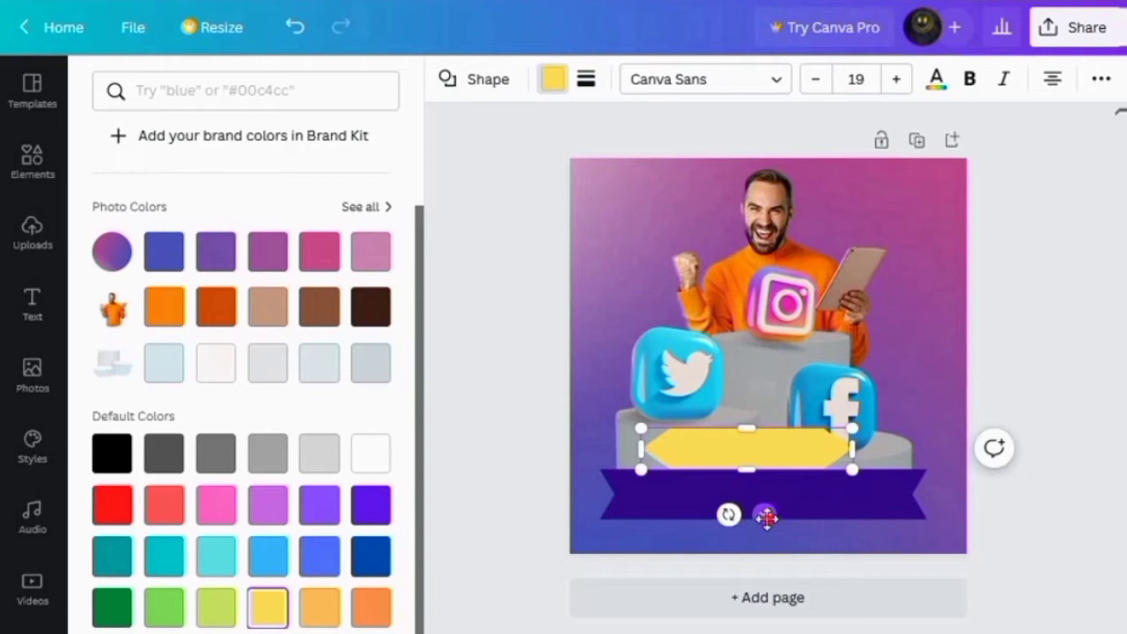
mouse_move(766, 518)
mouse_down()
mouse_move(783, 520)
mouse_move(773, 518)
mouse_up()
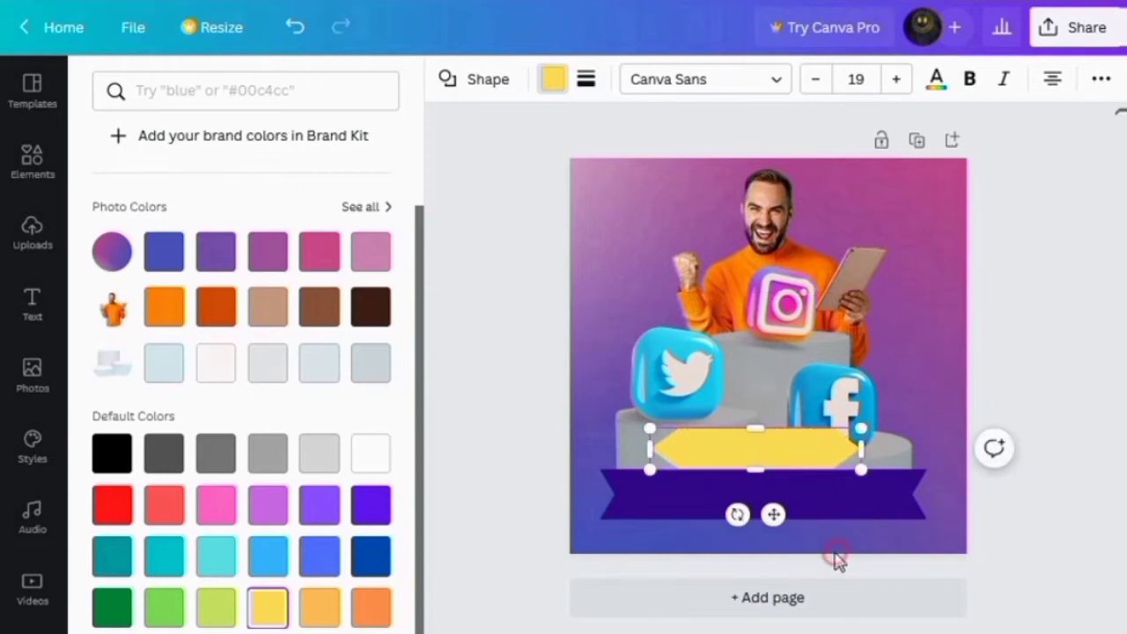
click(835, 552)
Step: Add a heading reading GROW BUSINESS and scale it down to size 55.7
click(35, 306)
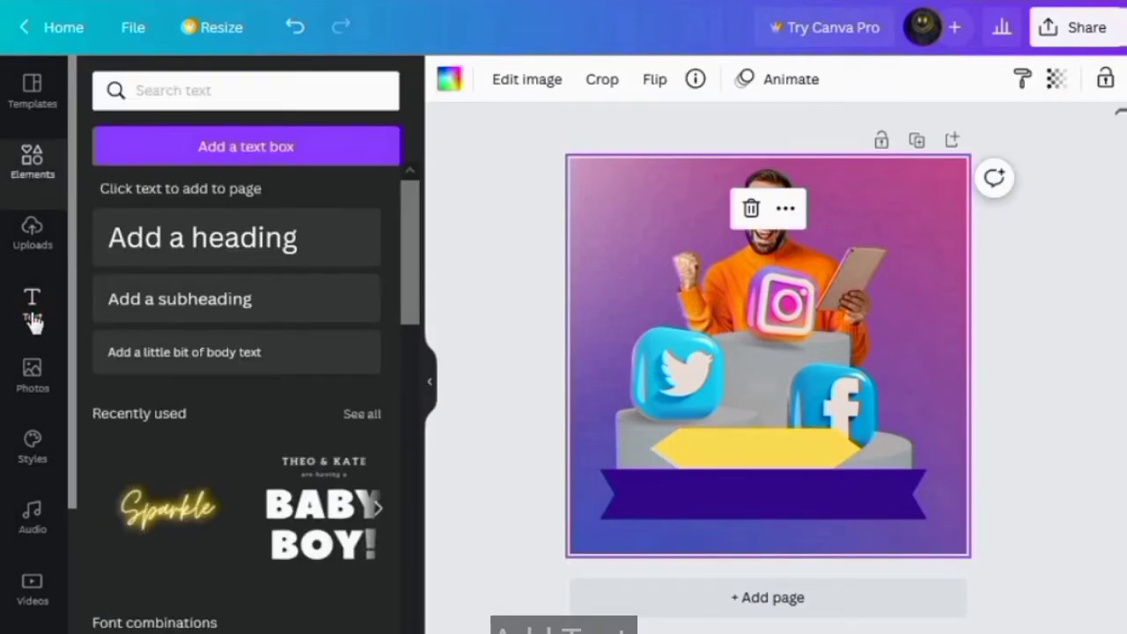
click(193, 245)
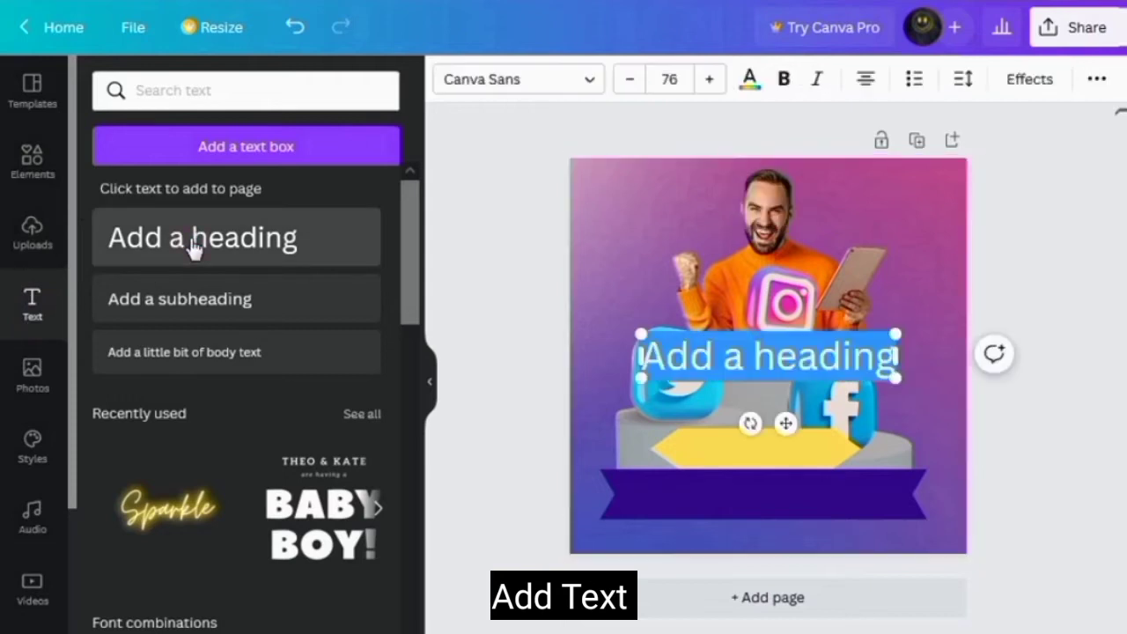
text(GROW BUSINESS)
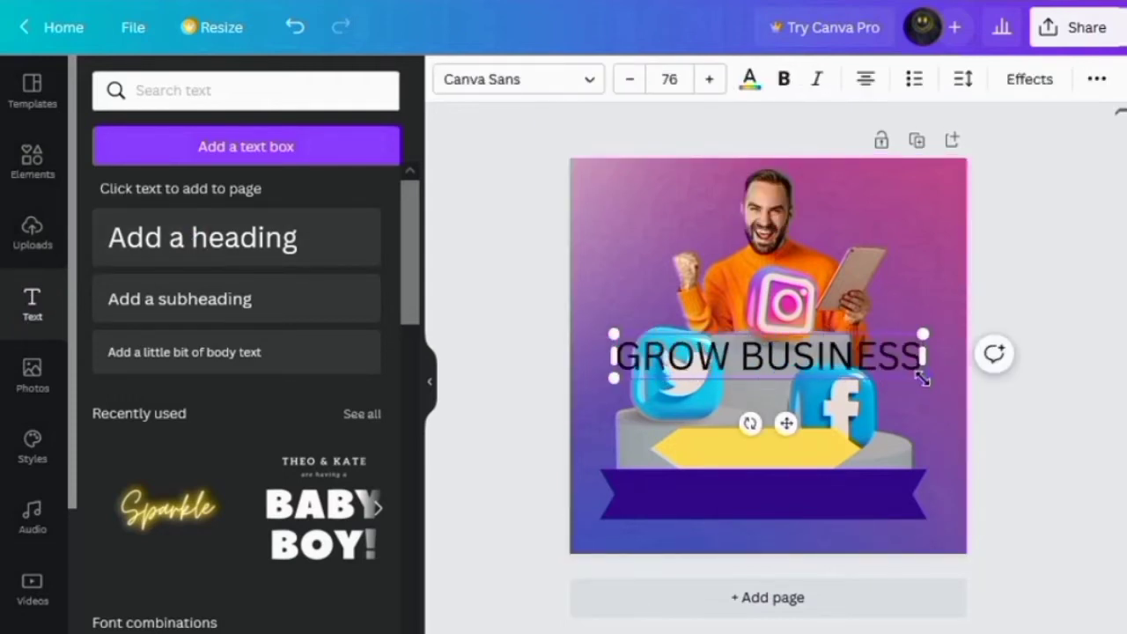
drag(922, 379, 844, 364)
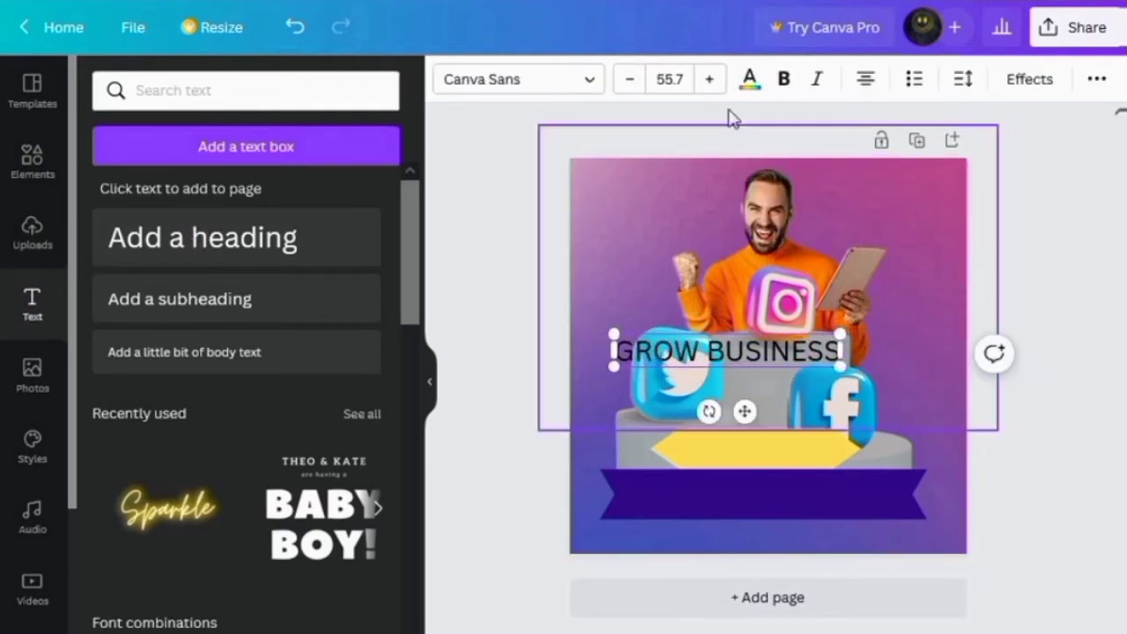
Step: Color the GROW BUSINESS heading with the document's dark purple and make it bold
click(750, 79)
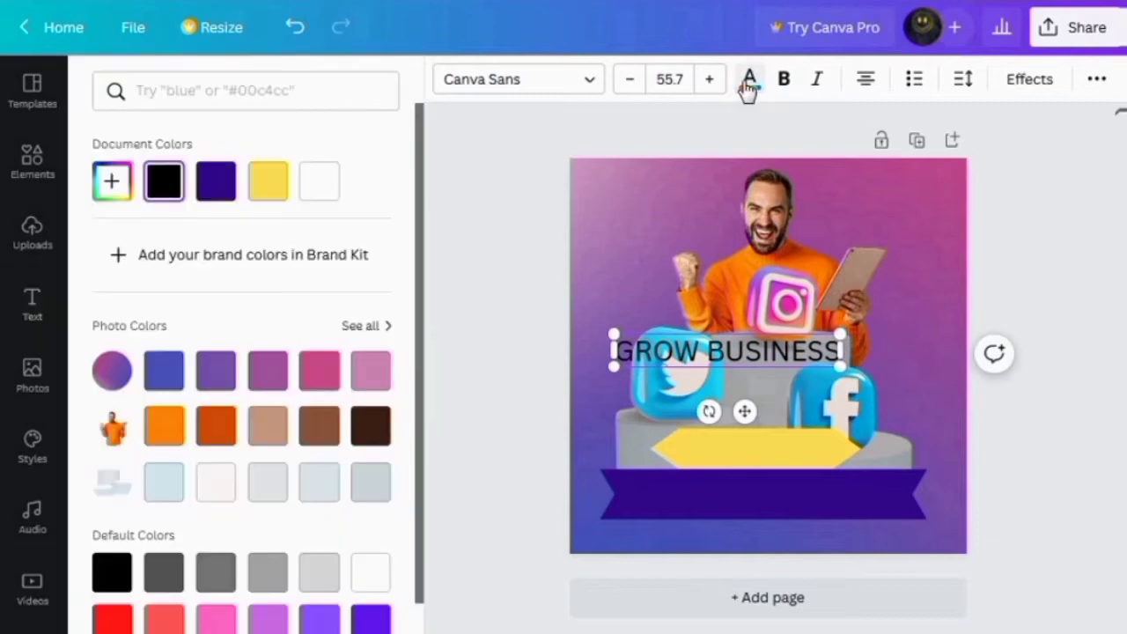
click(216, 185)
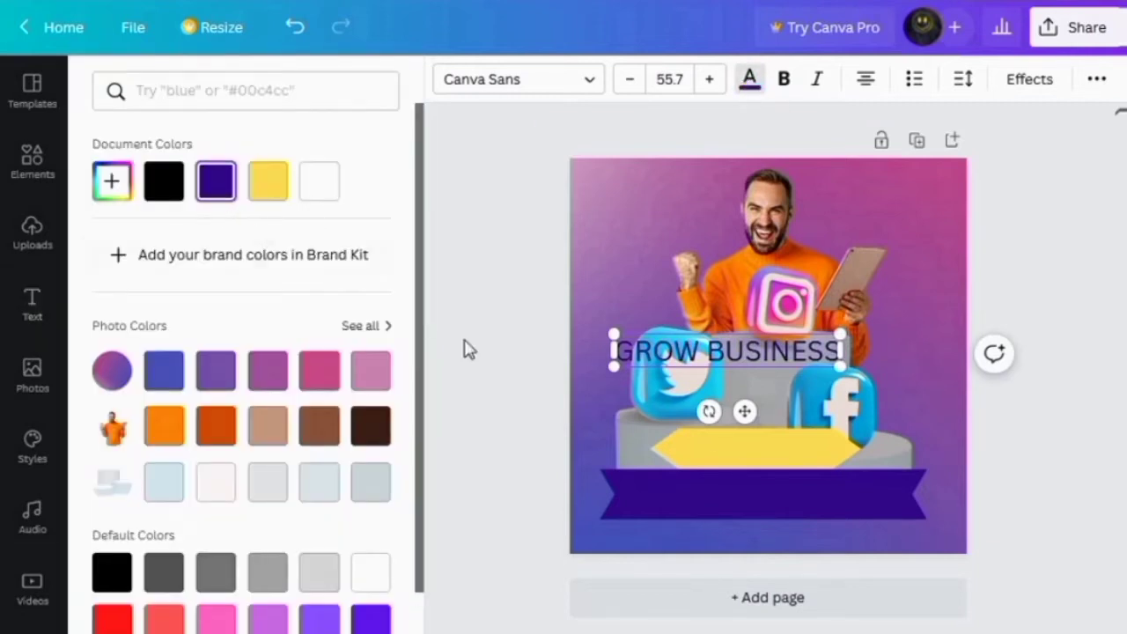
click(784, 79)
Step: Move the GROW BUSINESS heading onto the yellow hexagon and scale it to size 45.8 so it fits inside
drag(744, 412, 765, 507)
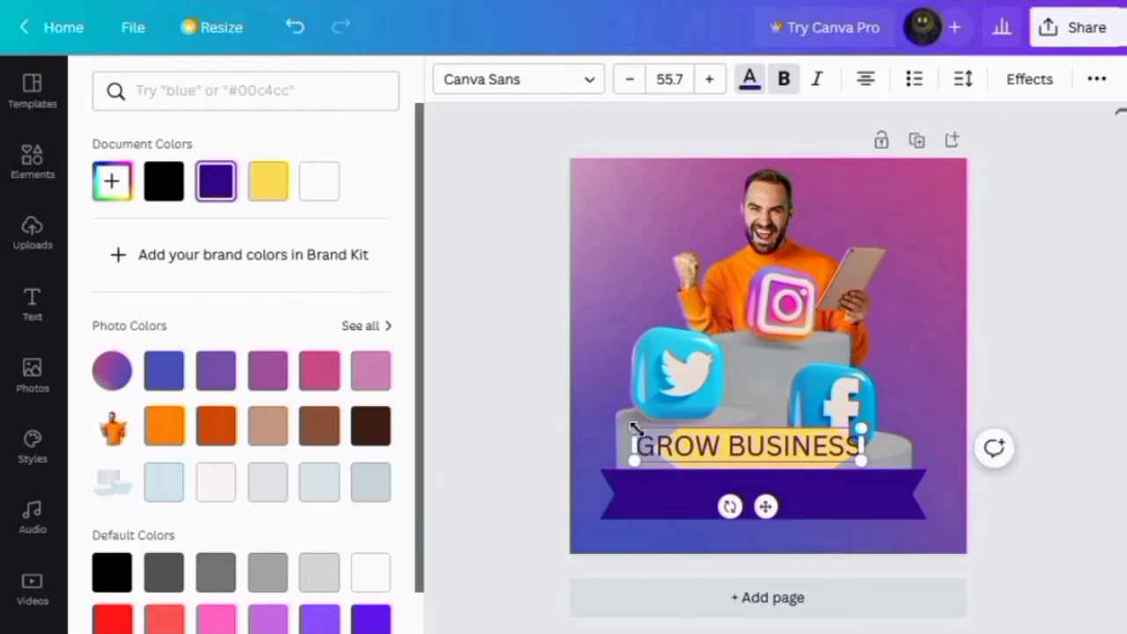
drag(634, 430, 675, 434)
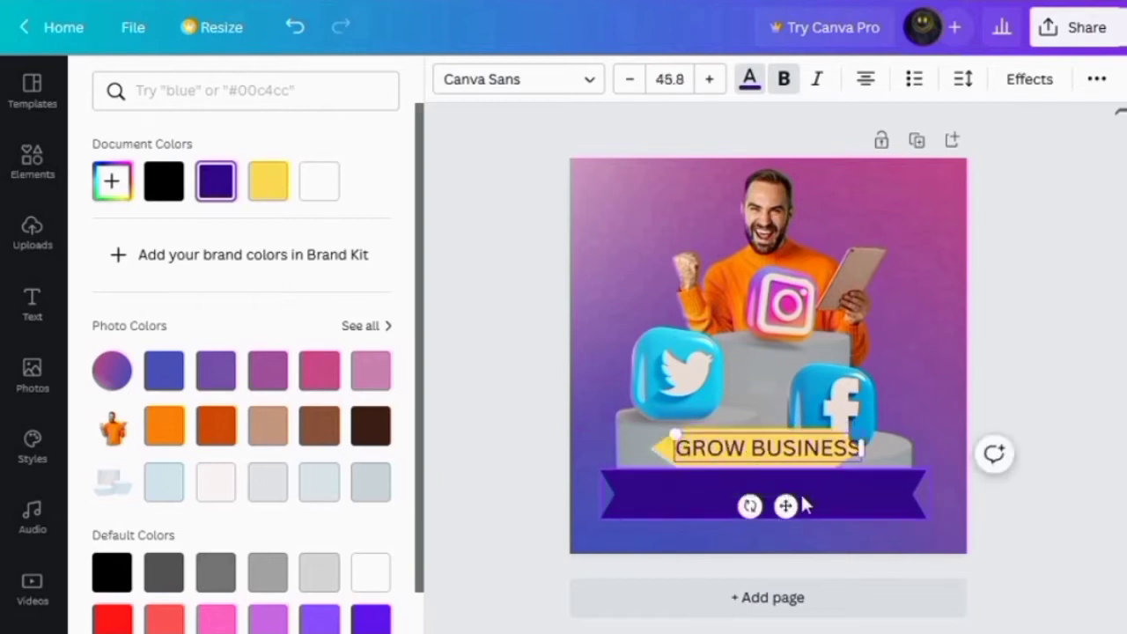
drag(786, 507, 774, 508)
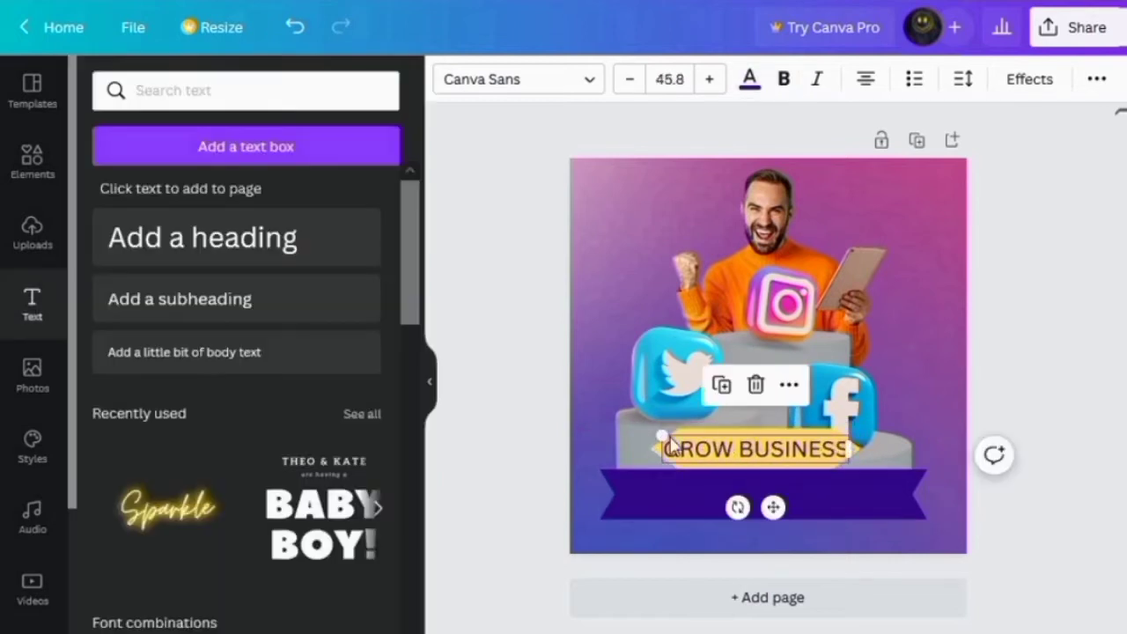
Step: Change the GROW BUSINESS font to Gagalin, enlarge it to 56.2 and keep it centered on the yellow hexagon
click(585, 84)
scroll(214, 252, down, 1)
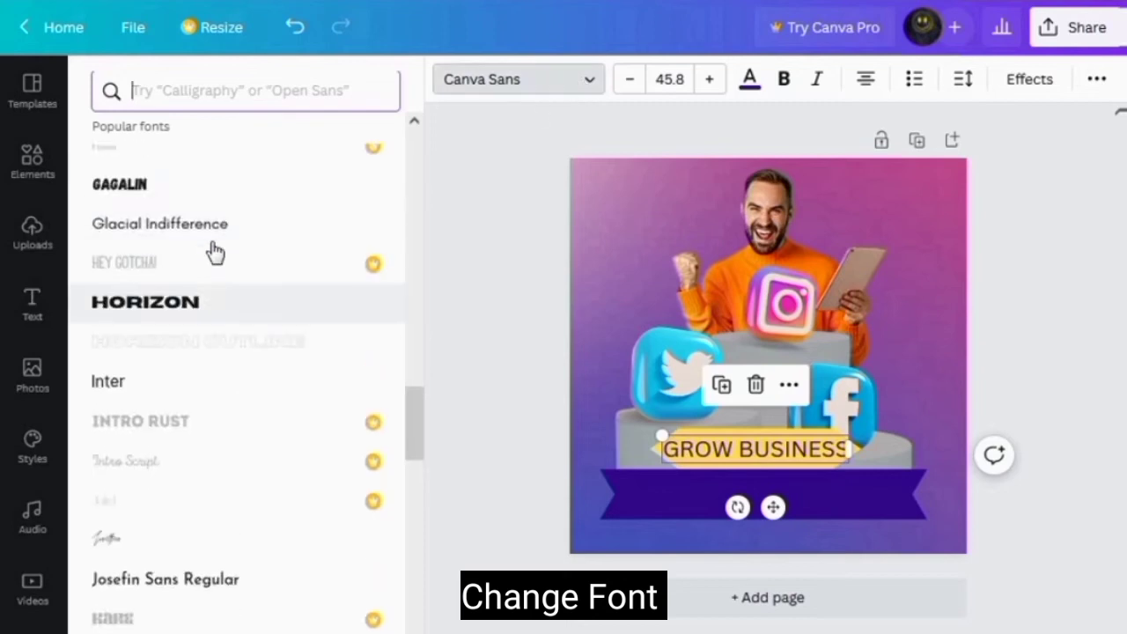
scroll(126, 397, up, 3)
click(128, 388)
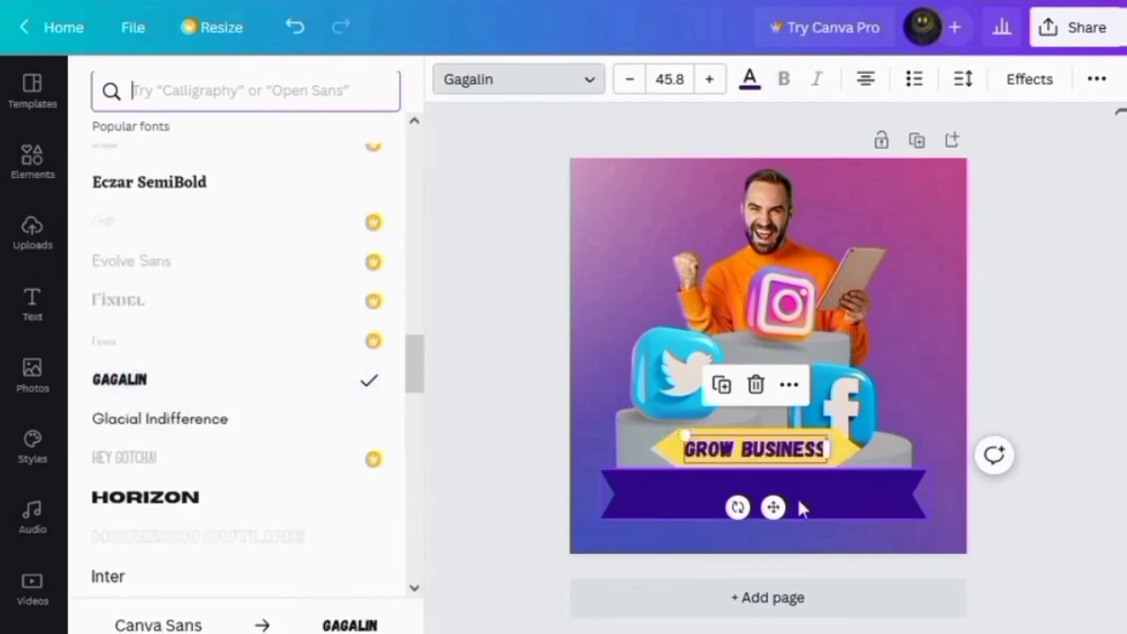
drag(774, 508, 772, 509)
click(870, 548)
click(745, 448)
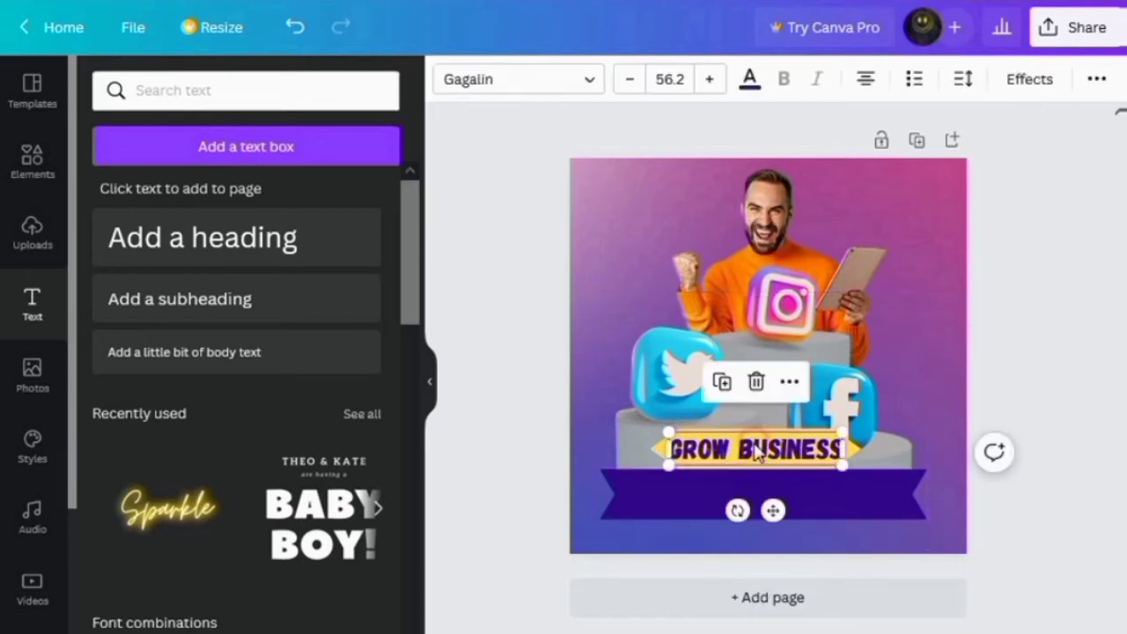
Step: Duplicate the heading, color the copy with the document's yellow and place it on the purple ribbon
click(726, 386)
click(750, 81)
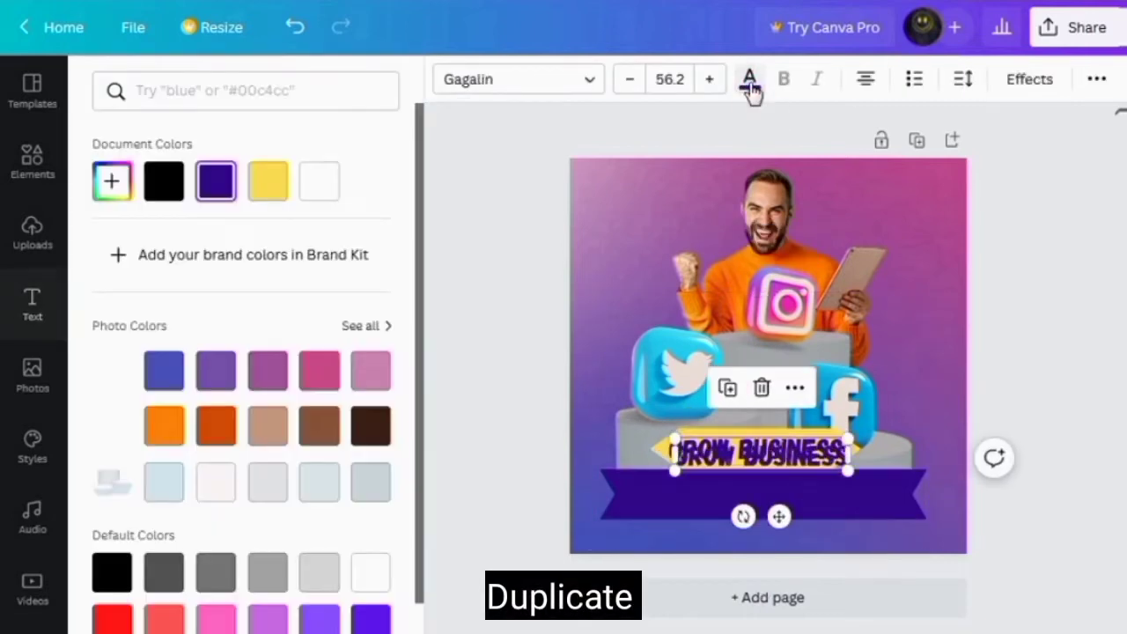
click(269, 192)
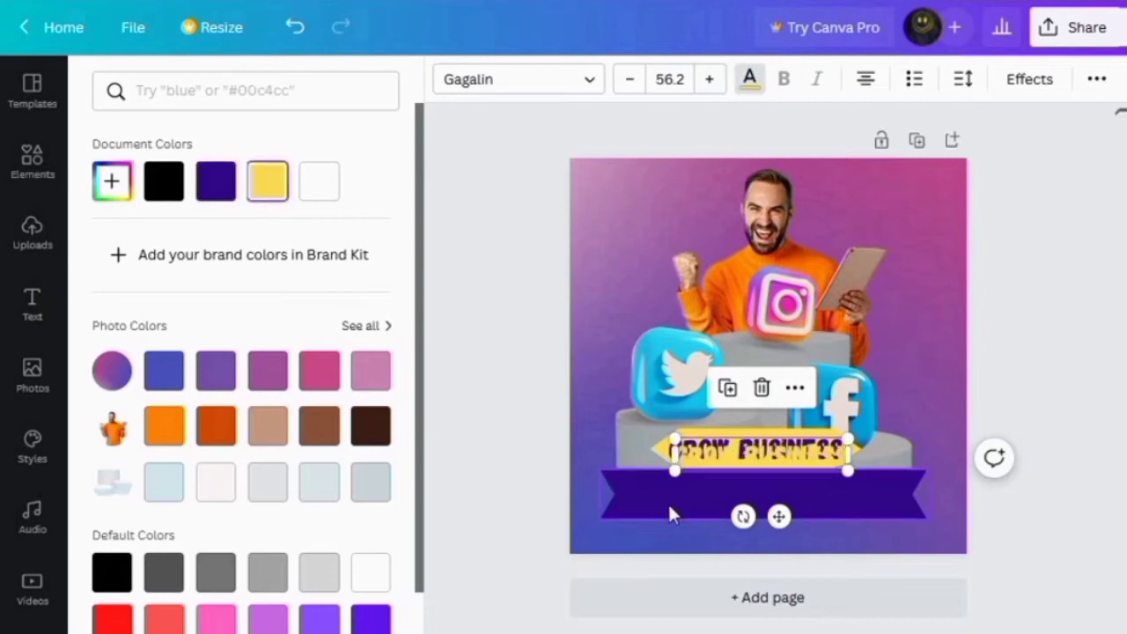
drag(774, 514, 780, 553)
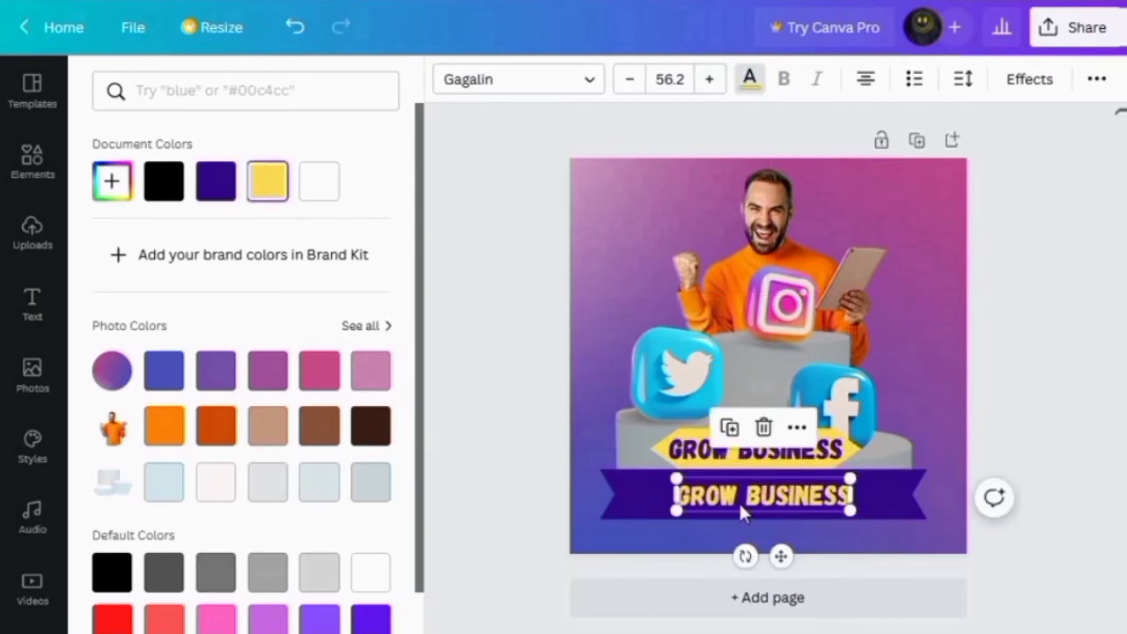
Step: Replace the ribbon text with WITH SOCIAL MEDIA
double_click(834, 494)
key(BackSpace)
text(WIT)
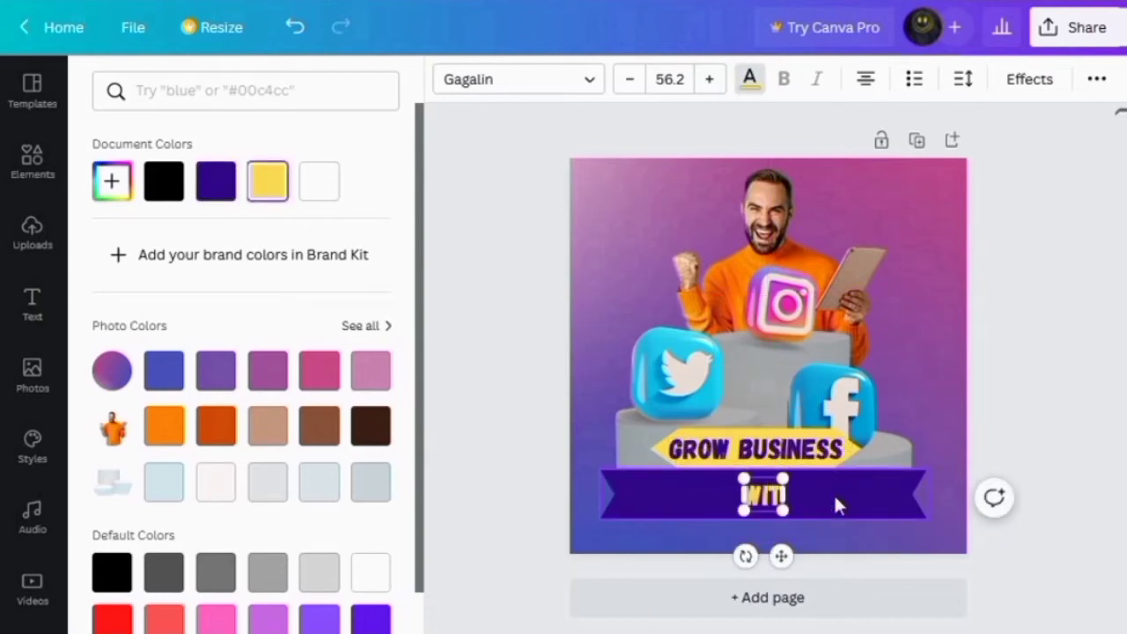
text(H SOCIAL MEDIA)
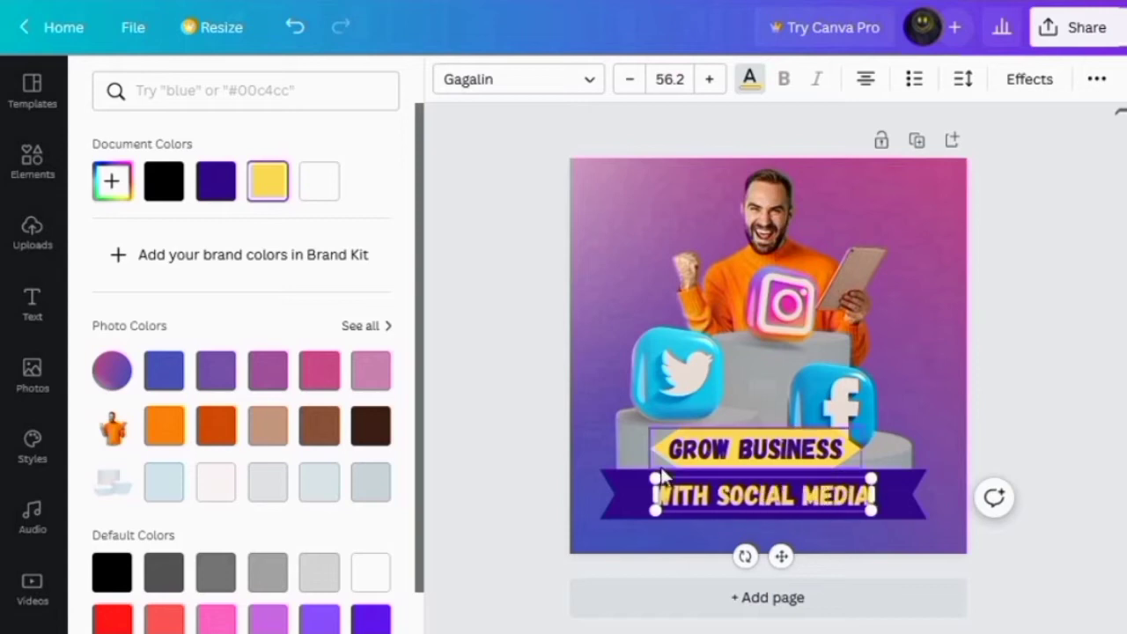
Step: Increase the WITH SOCIAL MEDIA text size to 73.2 and center it vertically on the purple ribbon
click(709, 79)
click(709, 79)
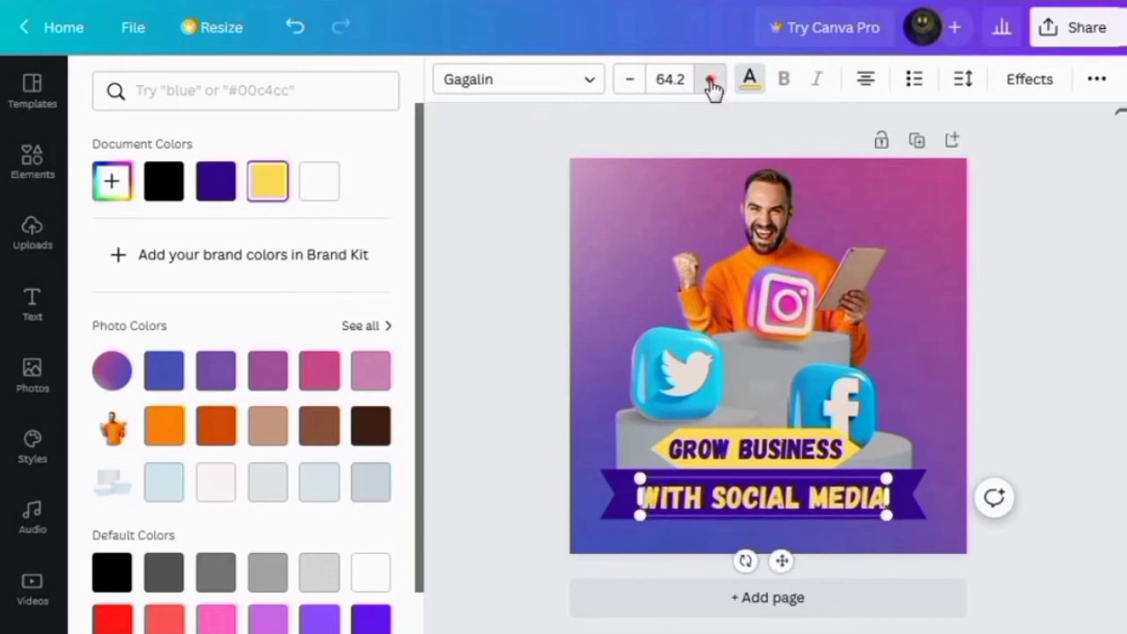
click(709, 80)
click(709, 79)
click(709, 79)
click(709, 79)
click(709, 80)
click(709, 79)
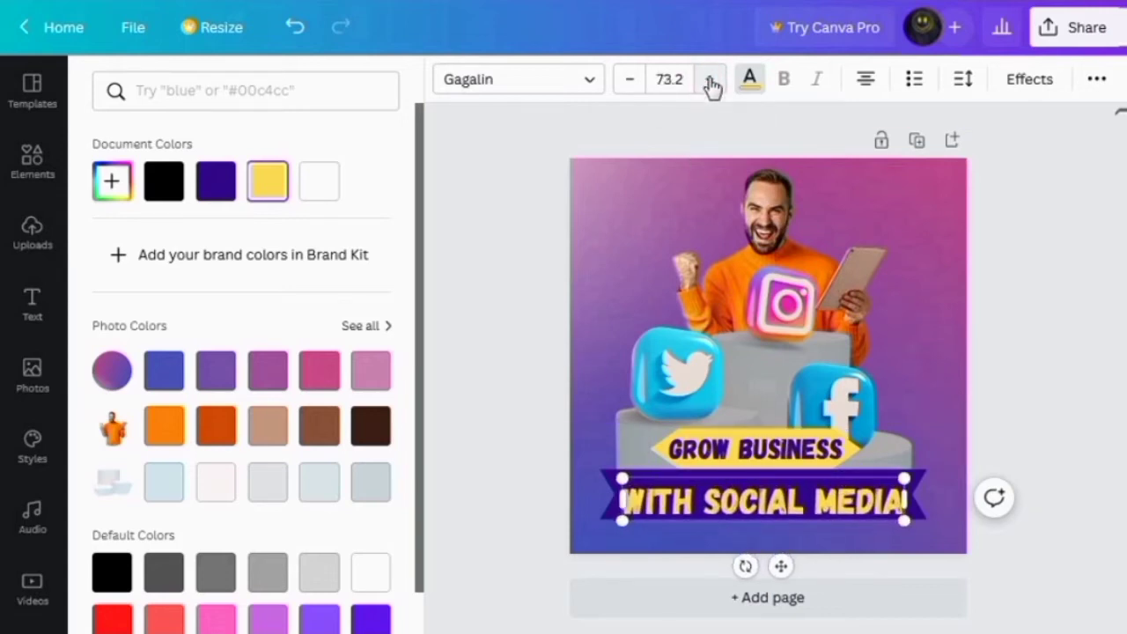
drag(783, 571, 781, 565)
Step: Shift the Facebook icon slightly right and the yellow hexagon with its text slightly left
click(902, 538)
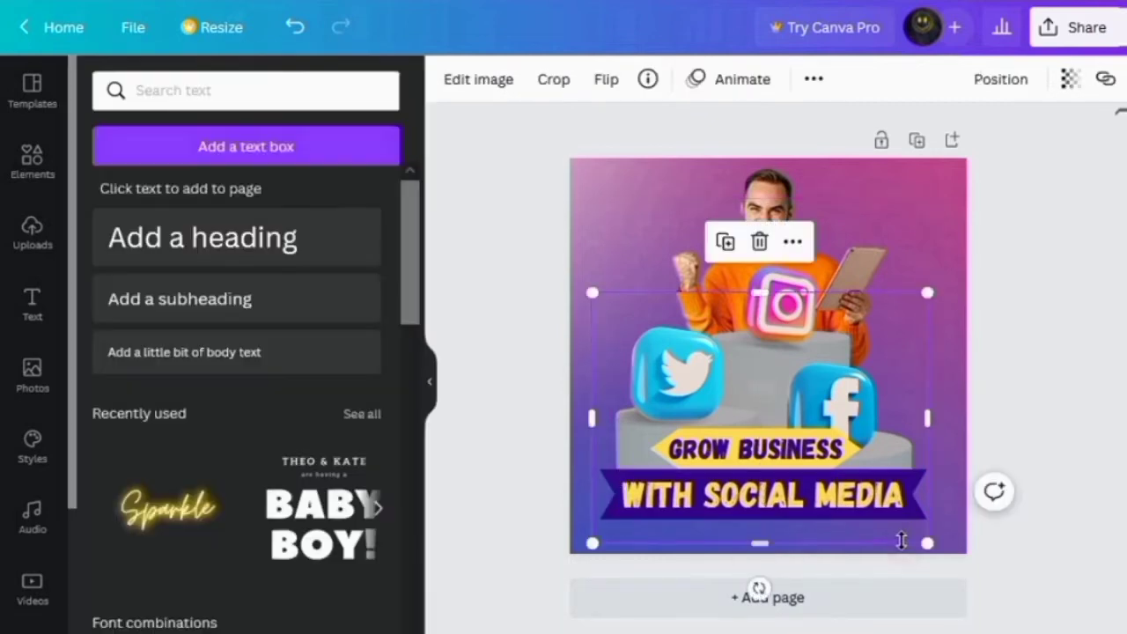
click(745, 625)
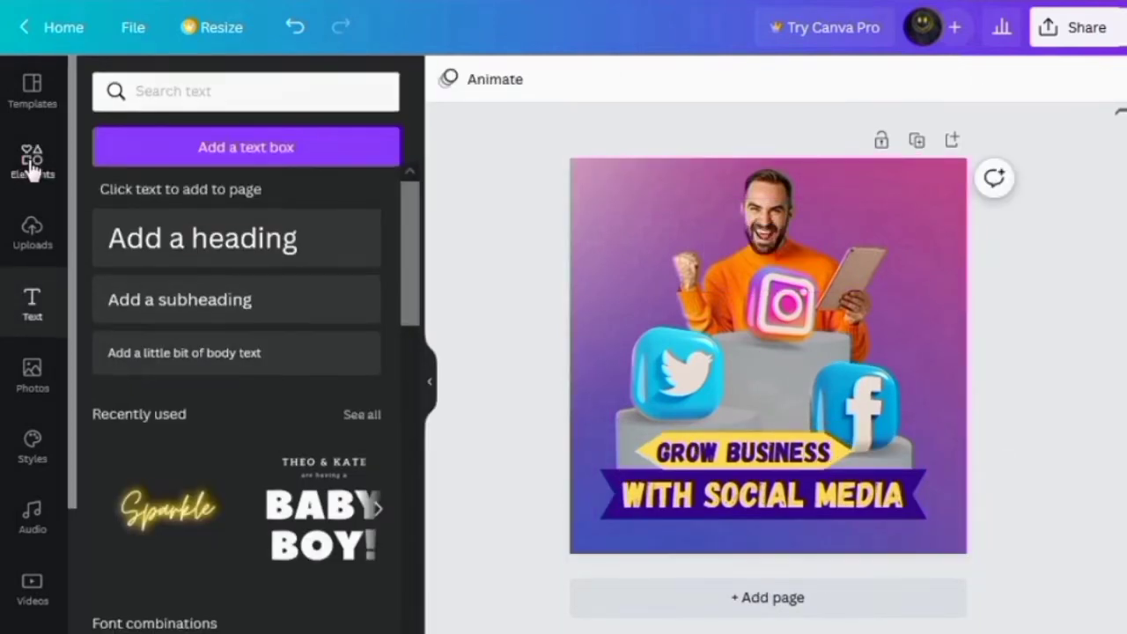
Step: Search the elements for CLOUD graphics and add the realistic grey-white cumulus cloud to the page
click(30, 166)
click(107, 87)
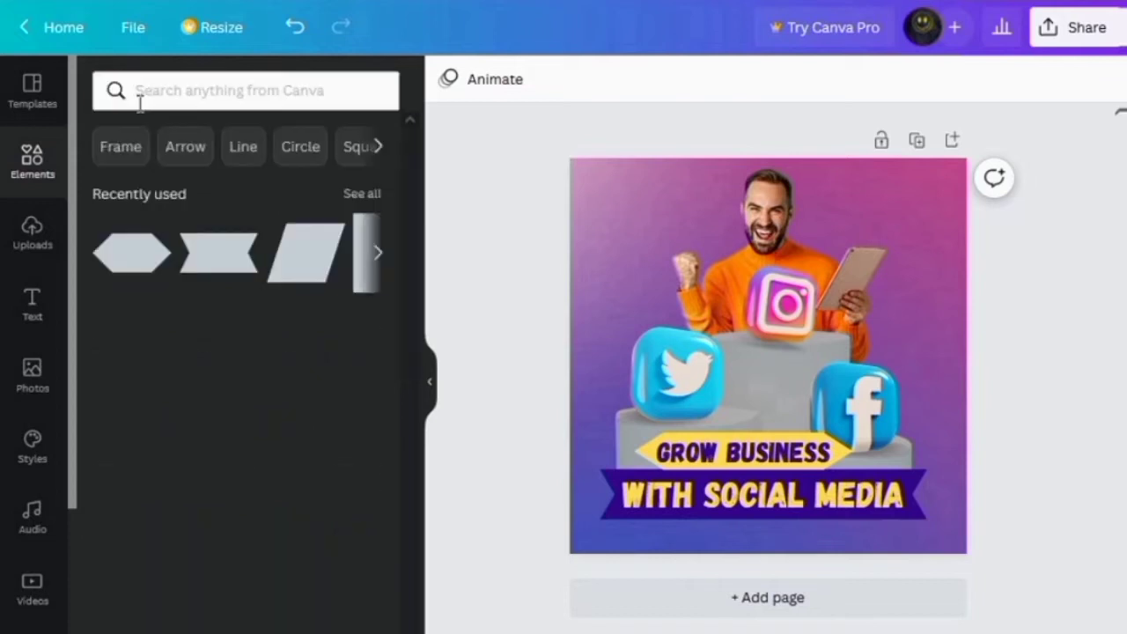
click(173, 91)
text(CLOUD)
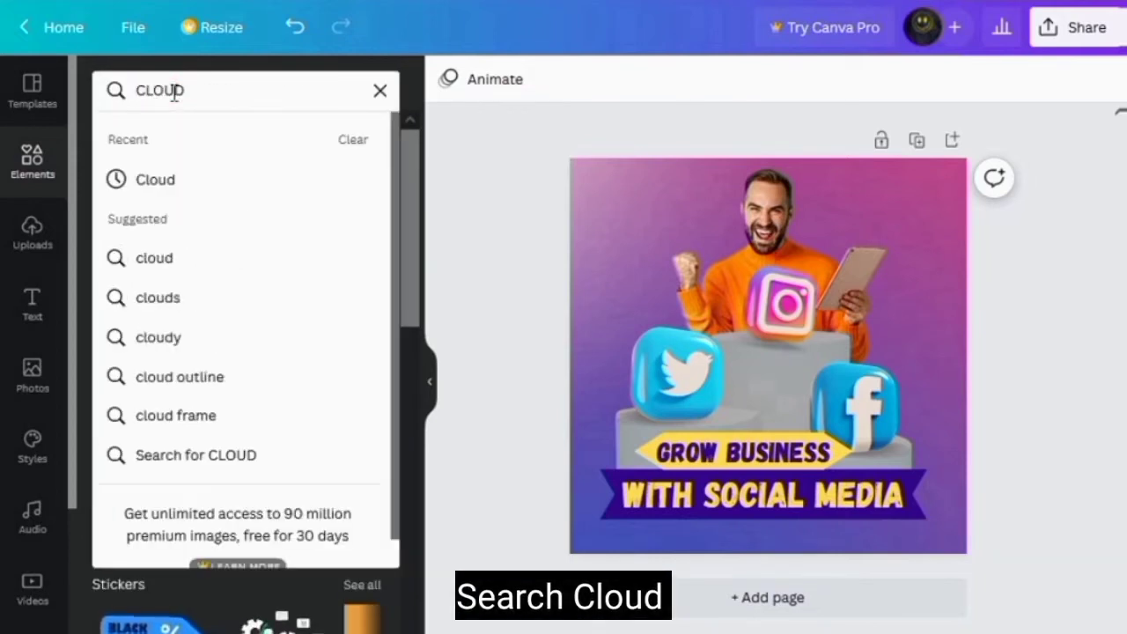
key(Return)
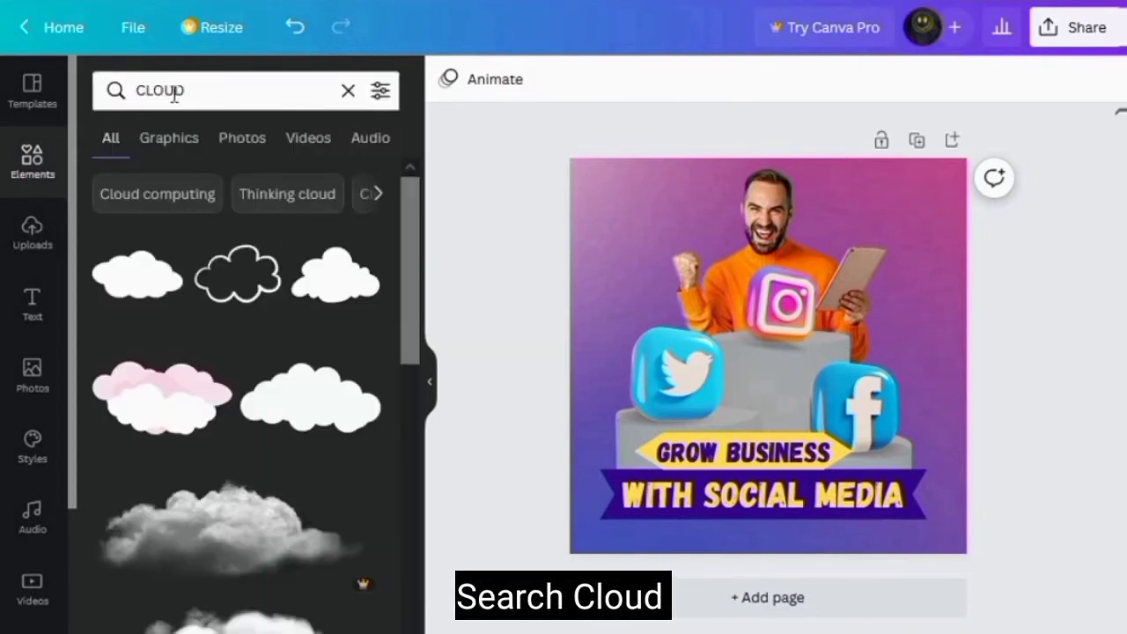
scroll(271, 367, down, 10)
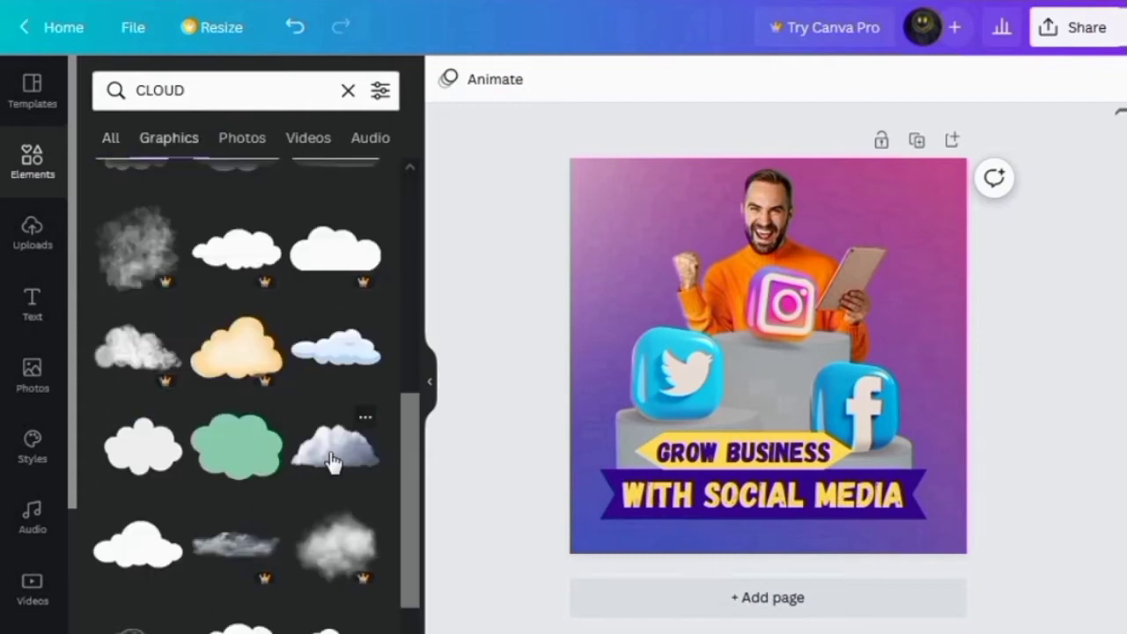
click(333, 463)
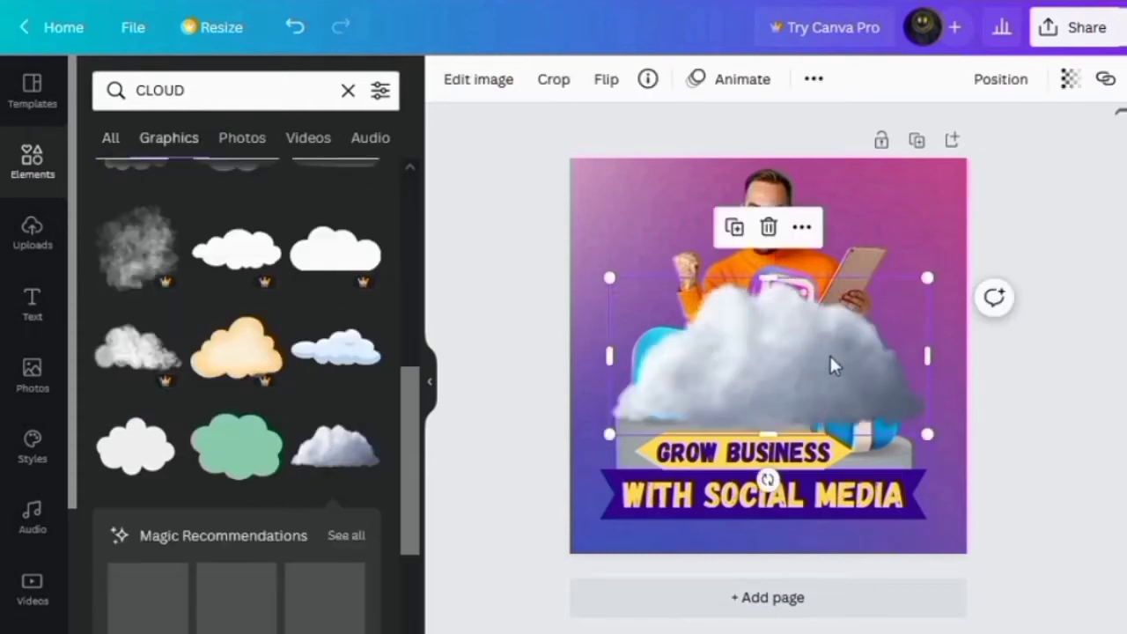
Step: Shrink the cloud, place it beside the left end of the yellow hexagon and send it backward behind the banners
drag(927, 433, 620, 461)
click(1004, 81)
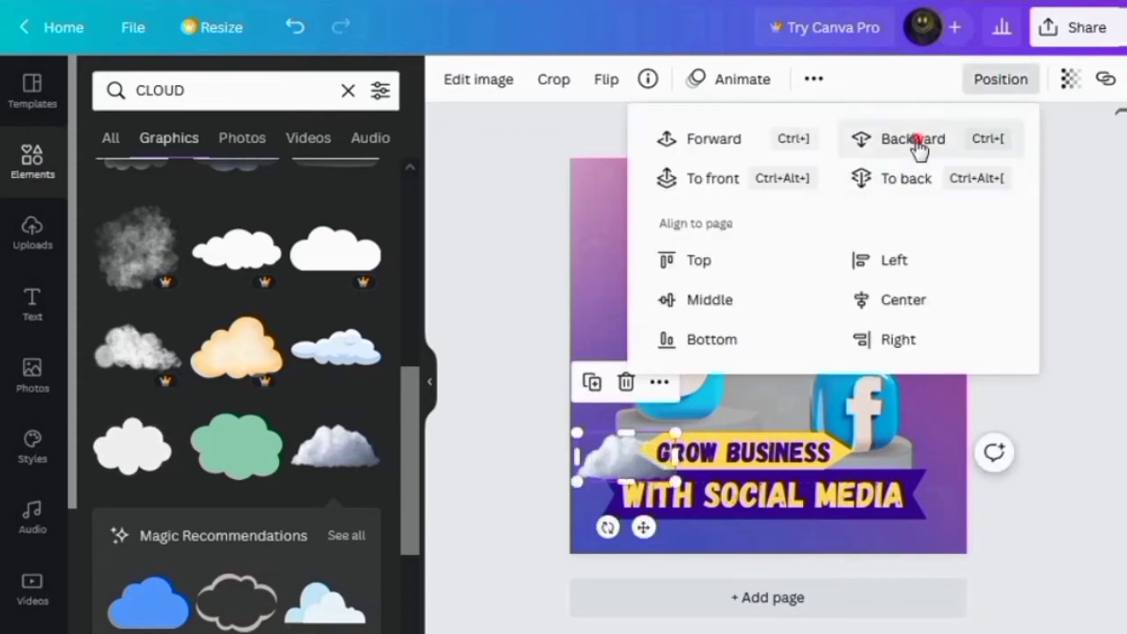
click(564, 324)
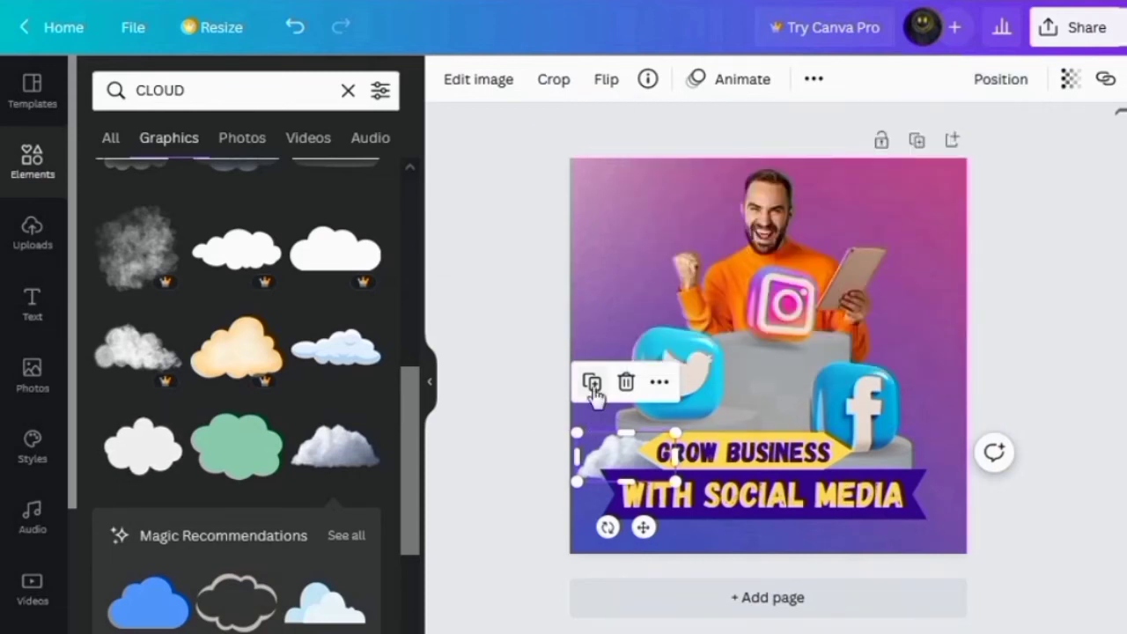
Step: Place a duplicate of the cloud lower on the page's left edge and send it backward behind the purple ribbon
drag(612, 479, 581, 488)
click(985, 84)
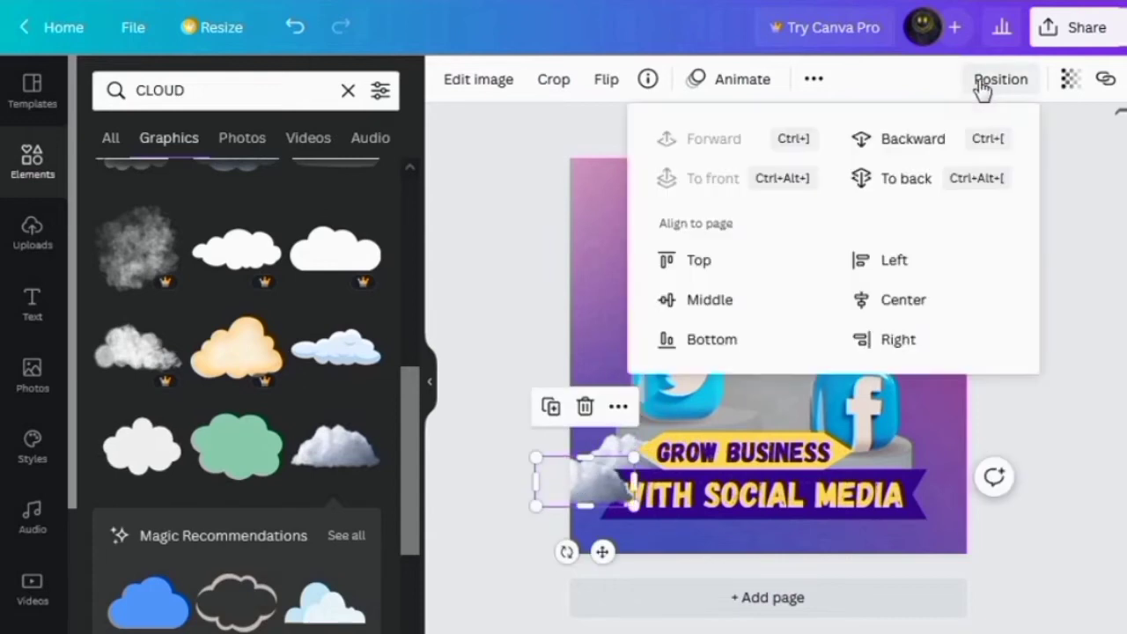
click(913, 141)
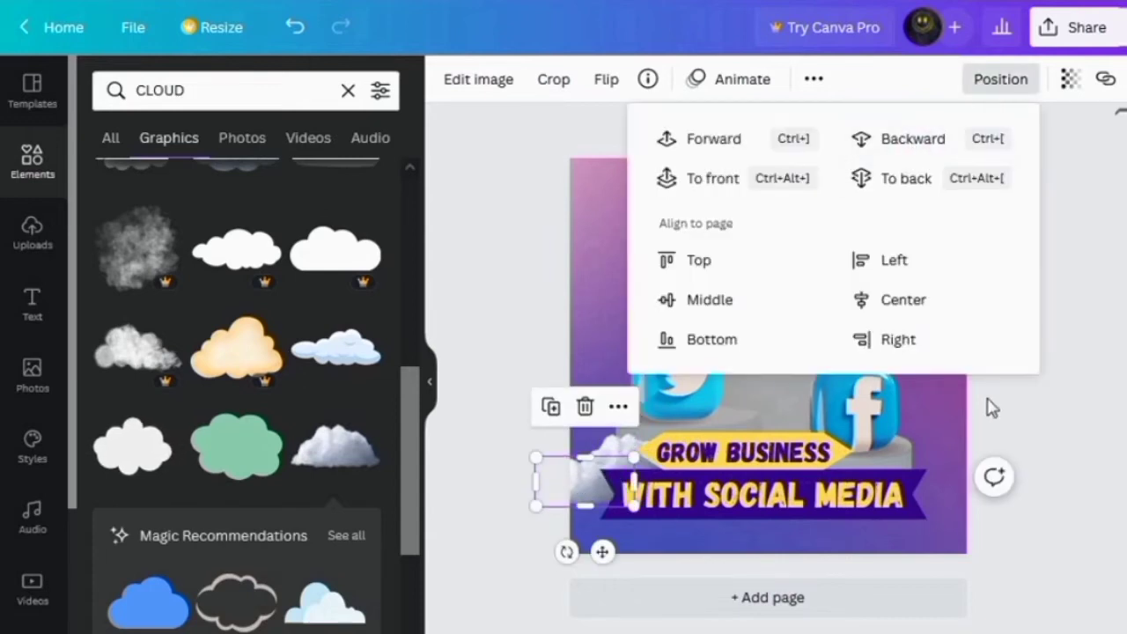
Step: Place two cloud copies at the page's right edge beside the ribbon and send them backward behind it
click(552, 408)
drag(559, 510, 943, 506)
click(945, 520)
click(941, 478)
click(916, 395)
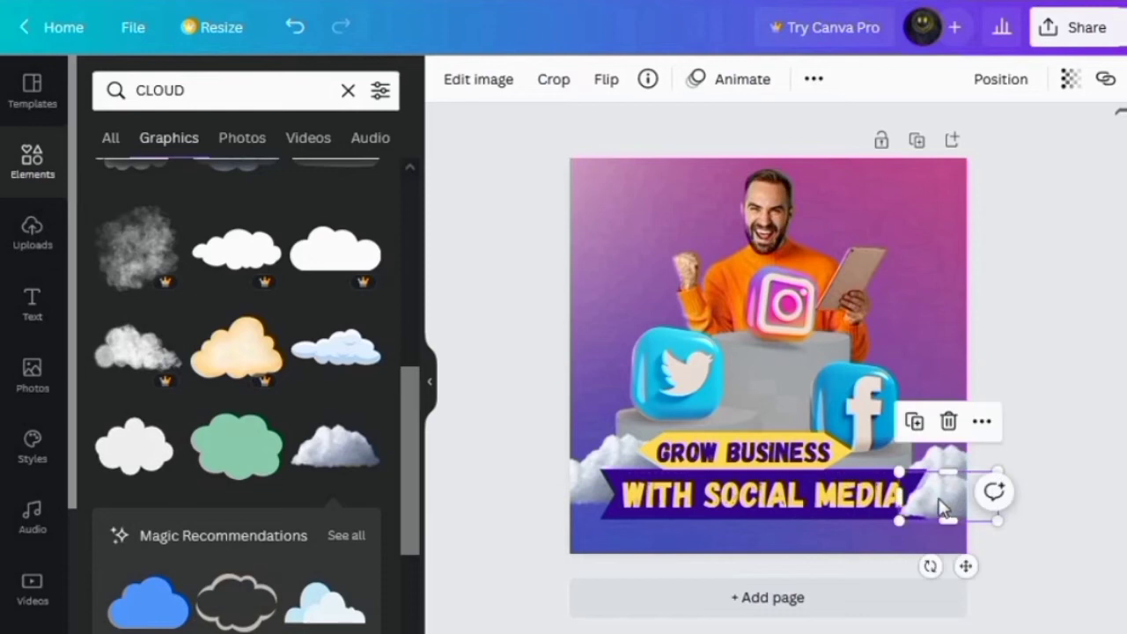
click(1001, 81)
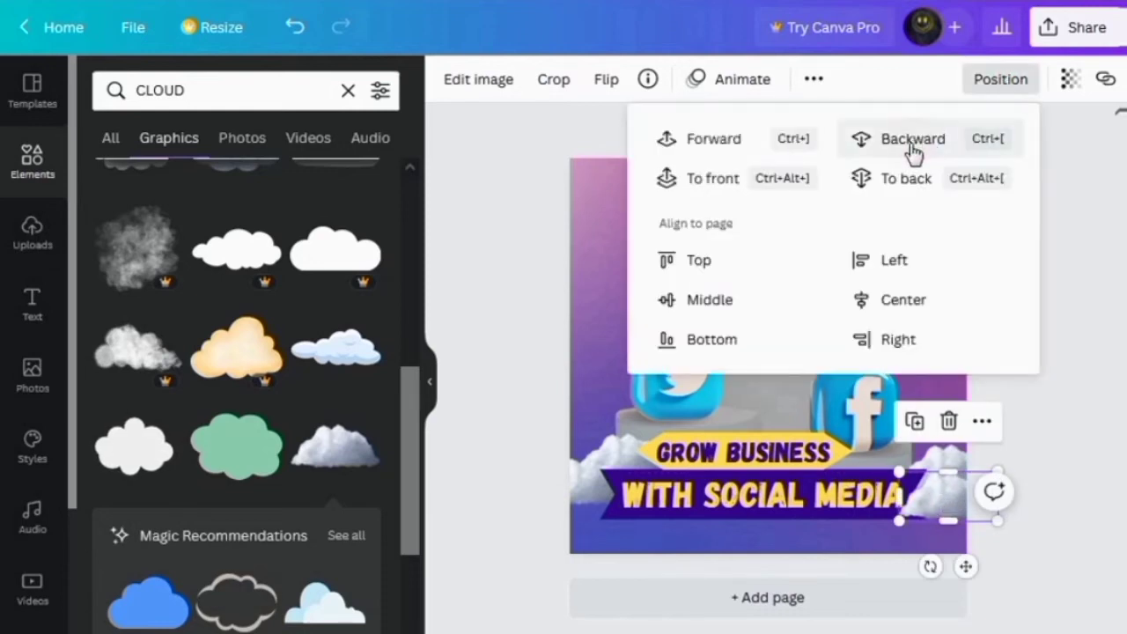
click(813, 555)
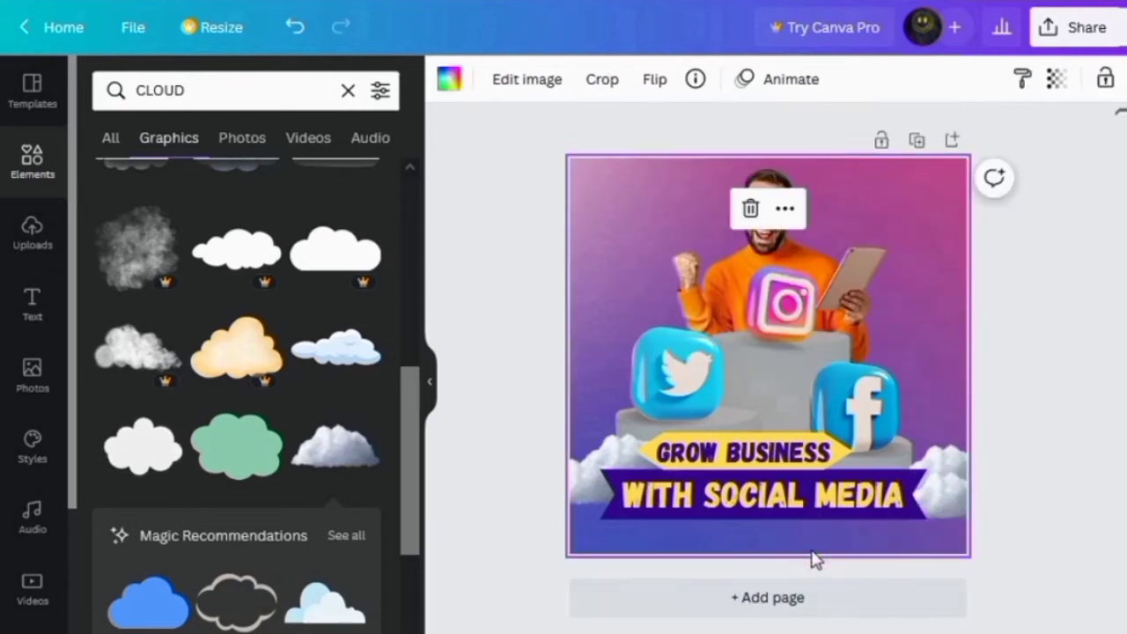
Step: Fill the page's bottom edge with further cloud copies behind the purple ribbon, enlarging the last one
click(705, 549)
drag(704, 549, 806, 529)
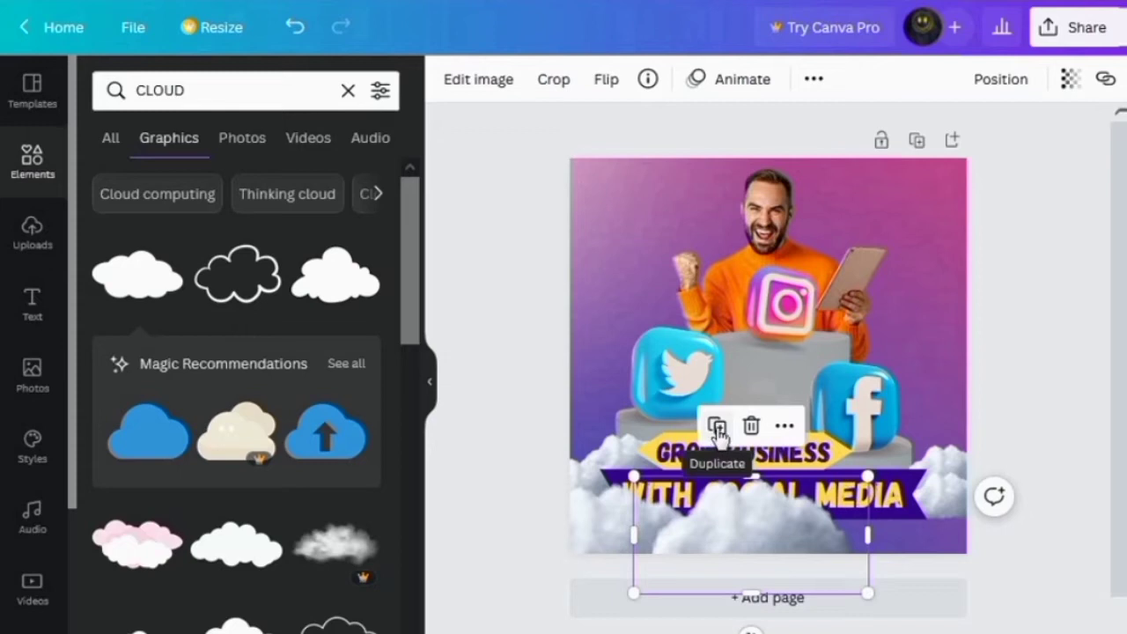
click(719, 430)
drag(767, 614, 865, 632)
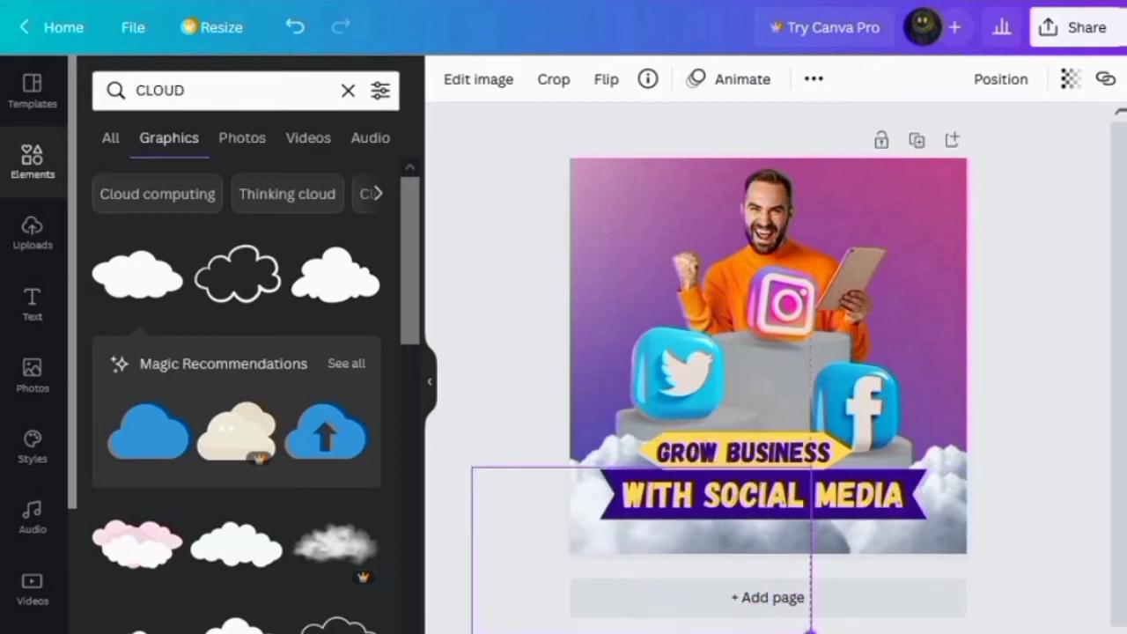
drag(649, 554, 607, 539)
click(1033, 340)
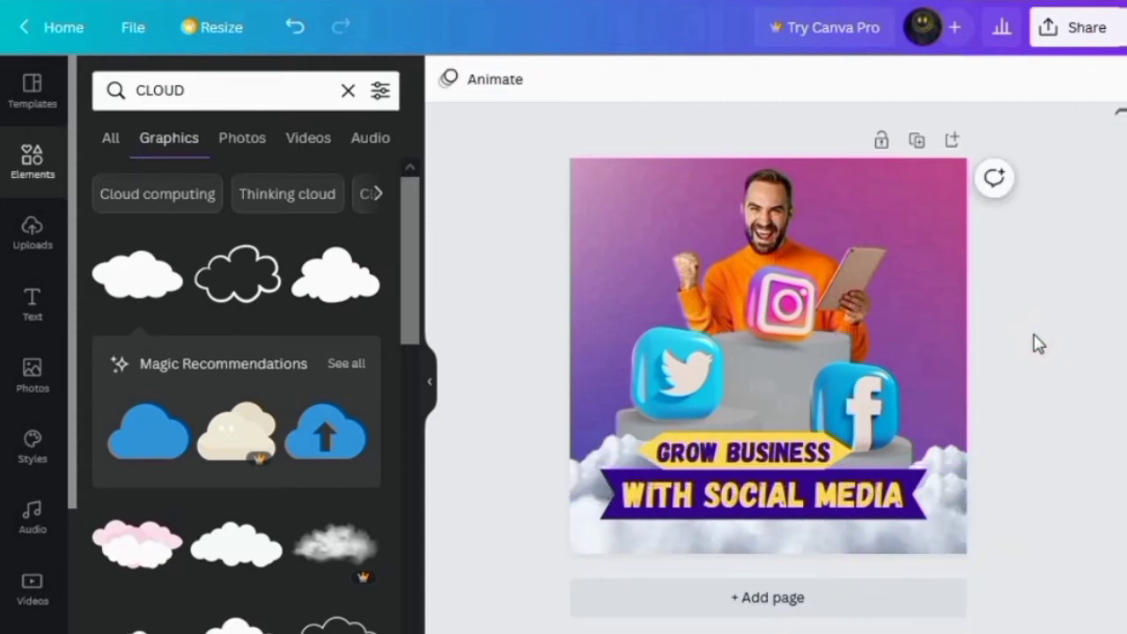
Step: Search the graphics for learn more, add the blue LEARN MORE button and place it centred just below the purple ribbon
click(350, 93)
text(learn more)
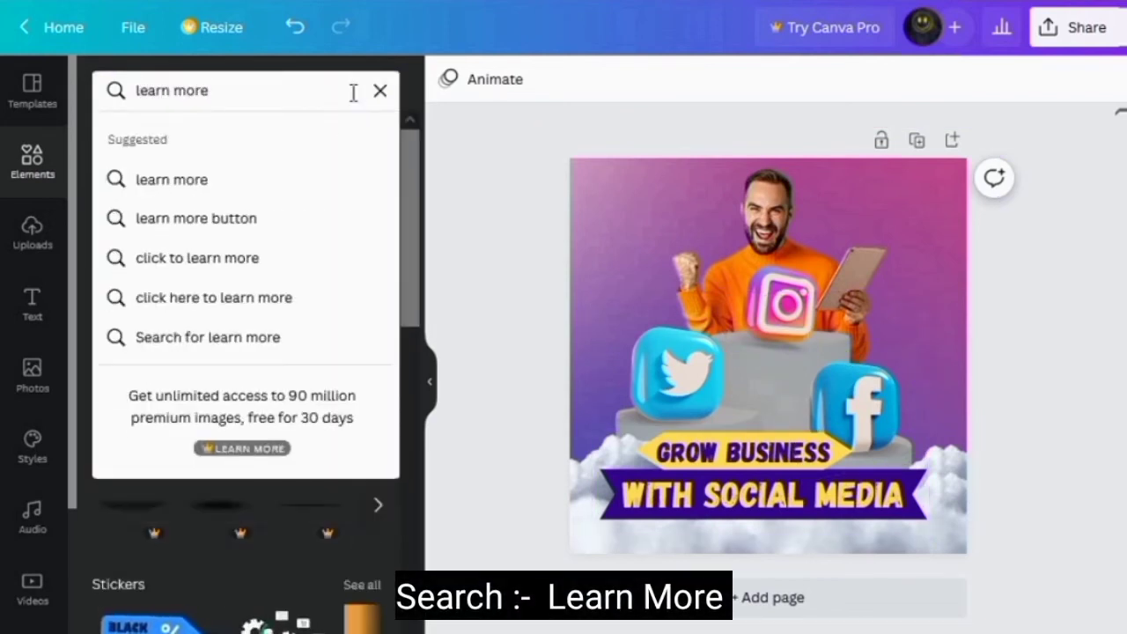
key(Return)
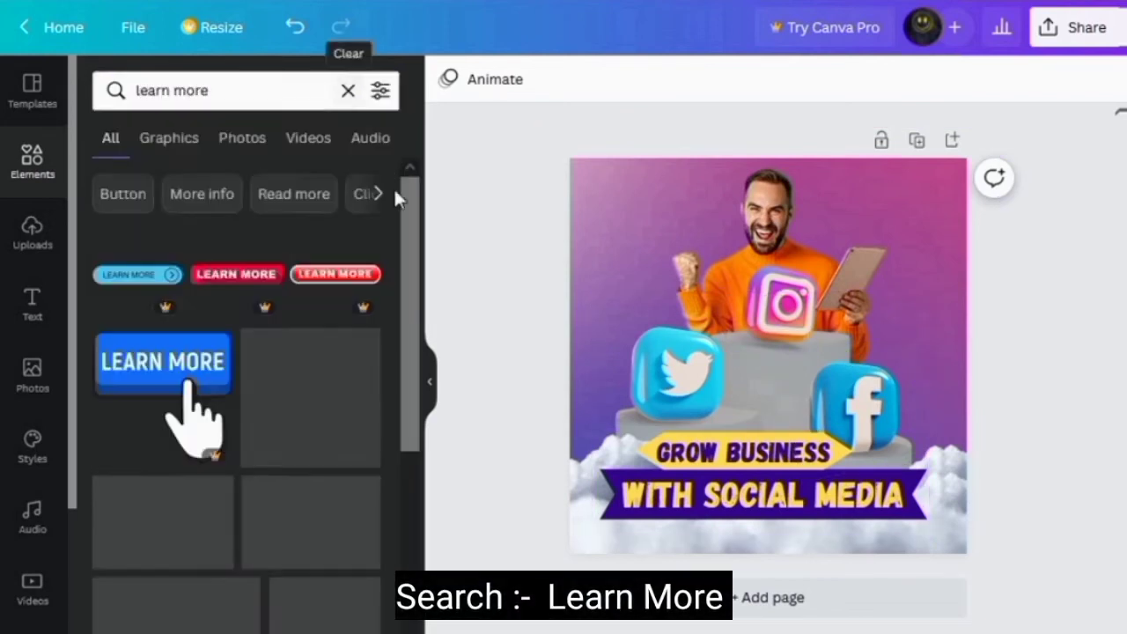
click(168, 139)
click(129, 280)
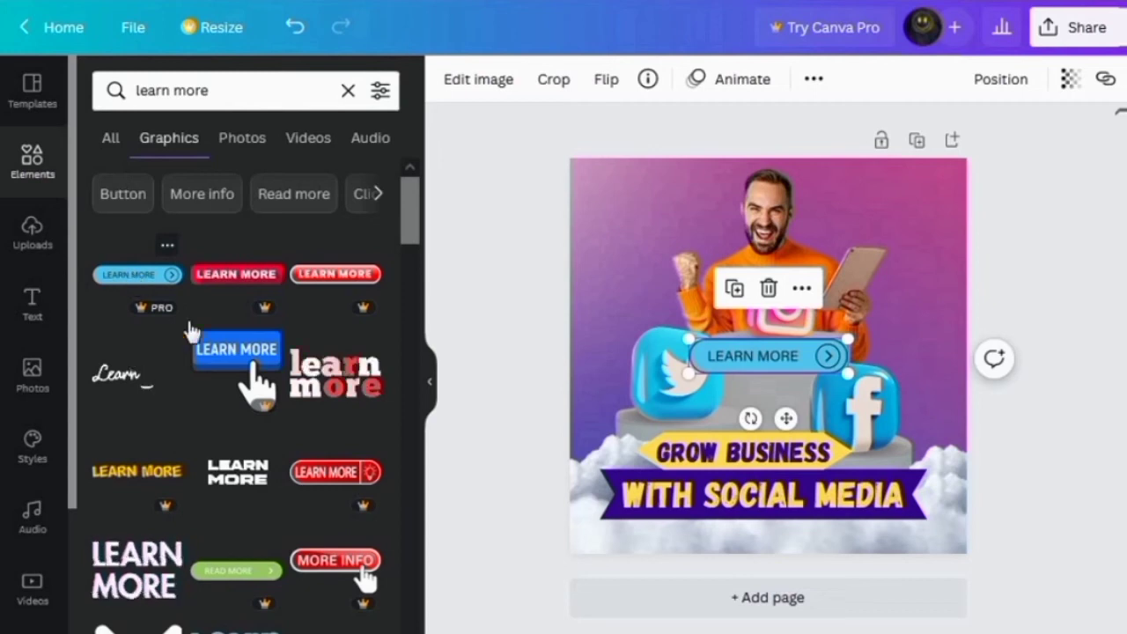
drag(785, 418, 770, 589)
click(866, 577)
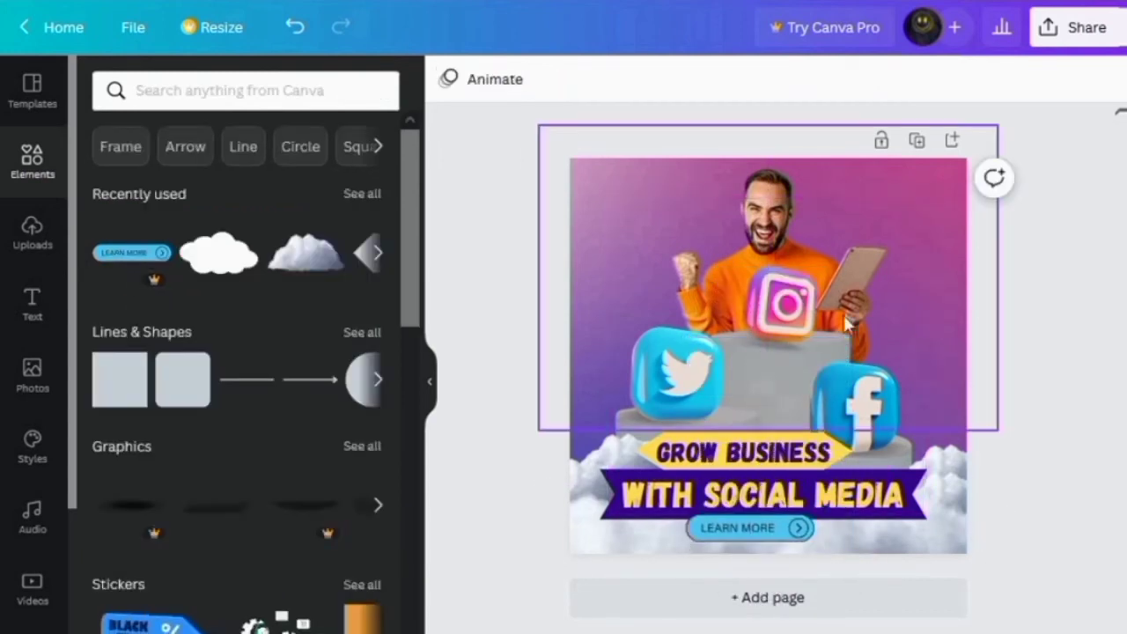
Step: Place an enlarged duplicate of the Instagram icon partly off the page's left edge and blur it by 25
click(795, 306)
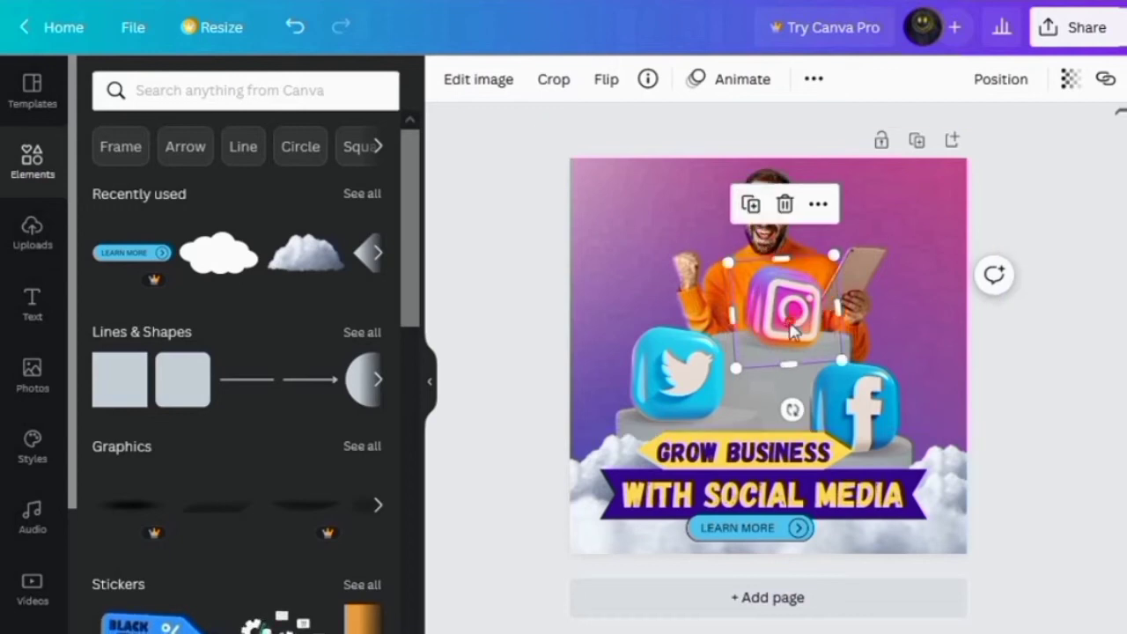
click(746, 198)
drag(775, 308, 573, 352)
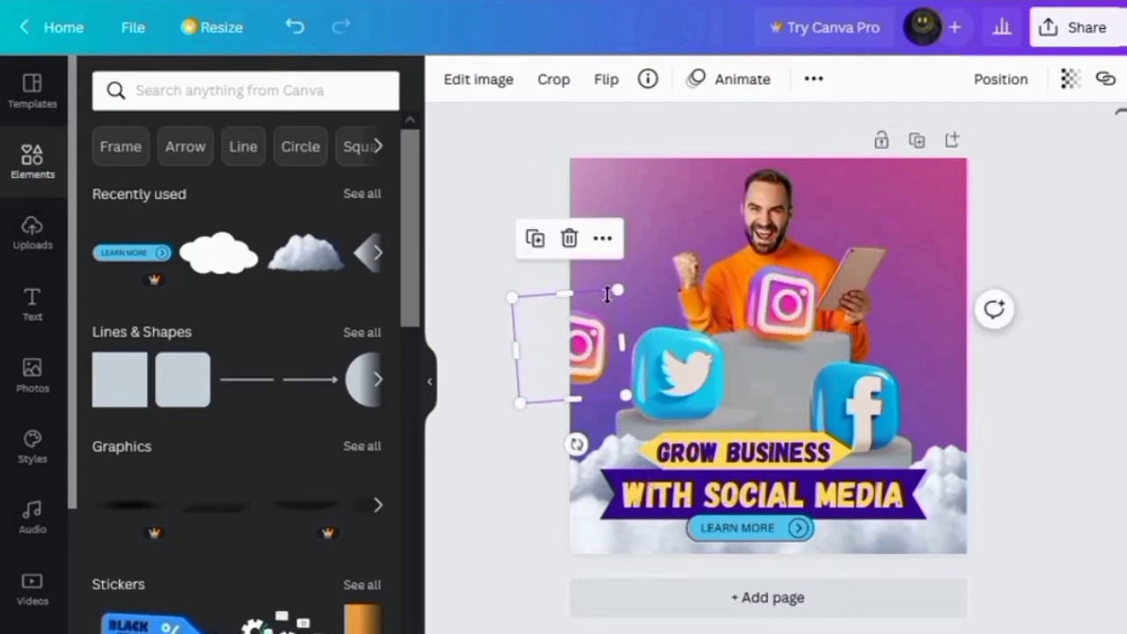
drag(619, 289, 647, 247)
drag(602, 321, 568, 388)
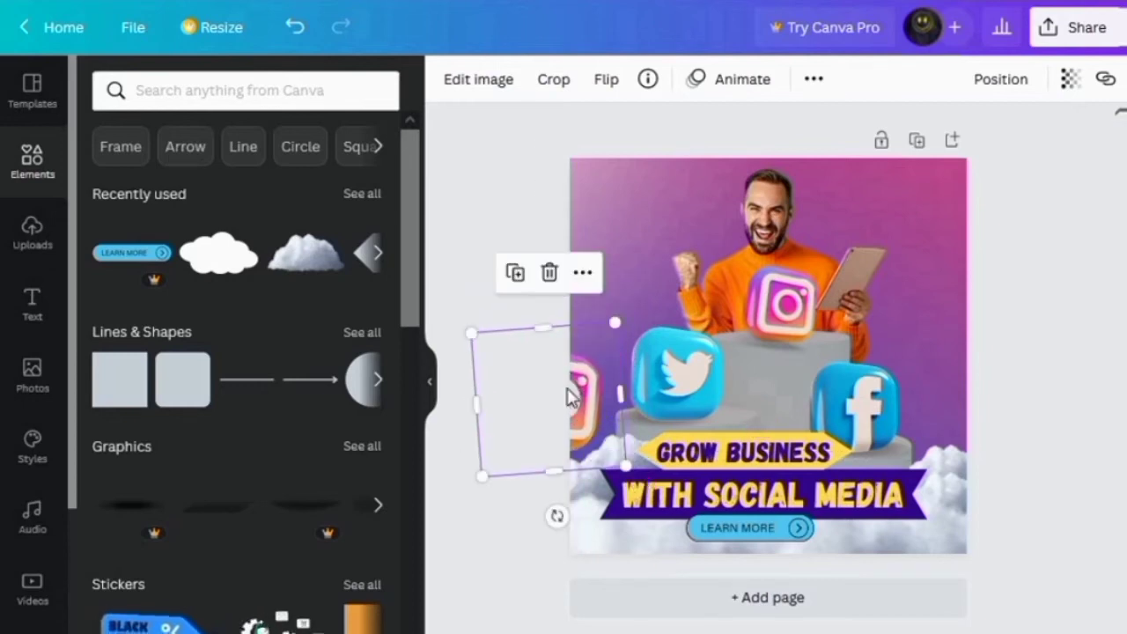
click(490, 82)
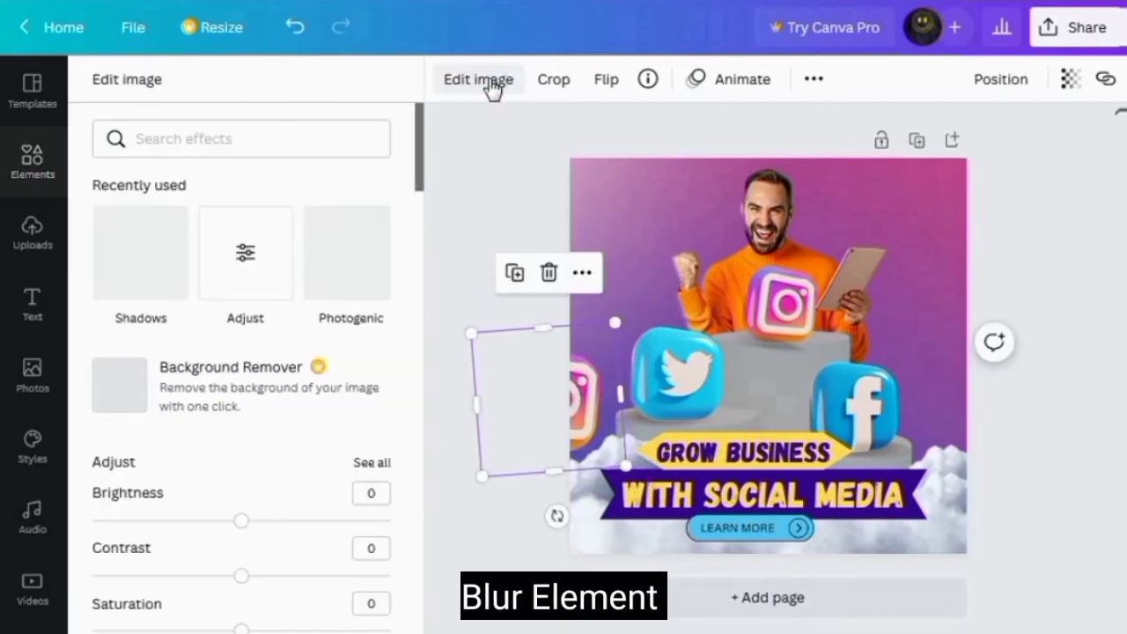
click(239, 267)
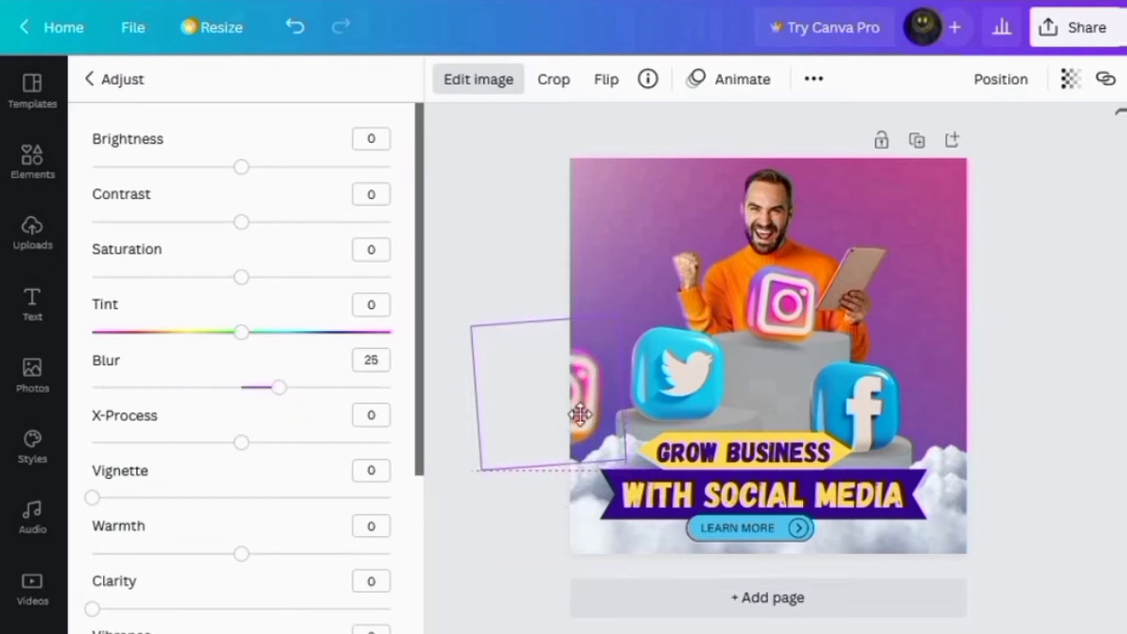
Step: Place a duplicate of the Facebook icon partly off the page's top edge beside the man's head and blur it
click(881, 405)
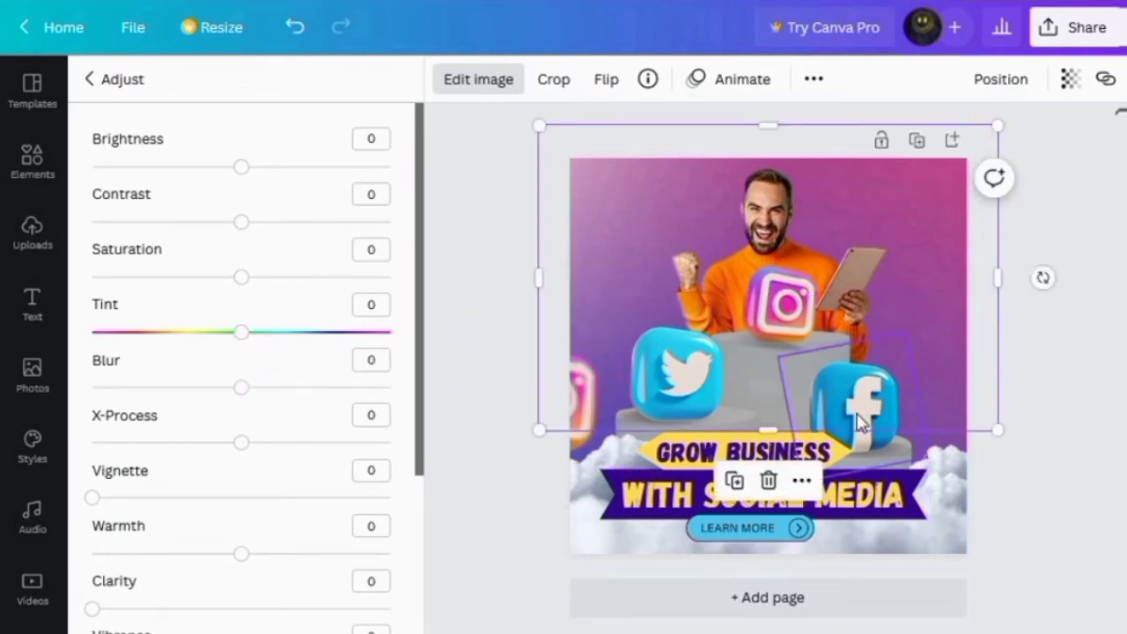
click(858, 423)
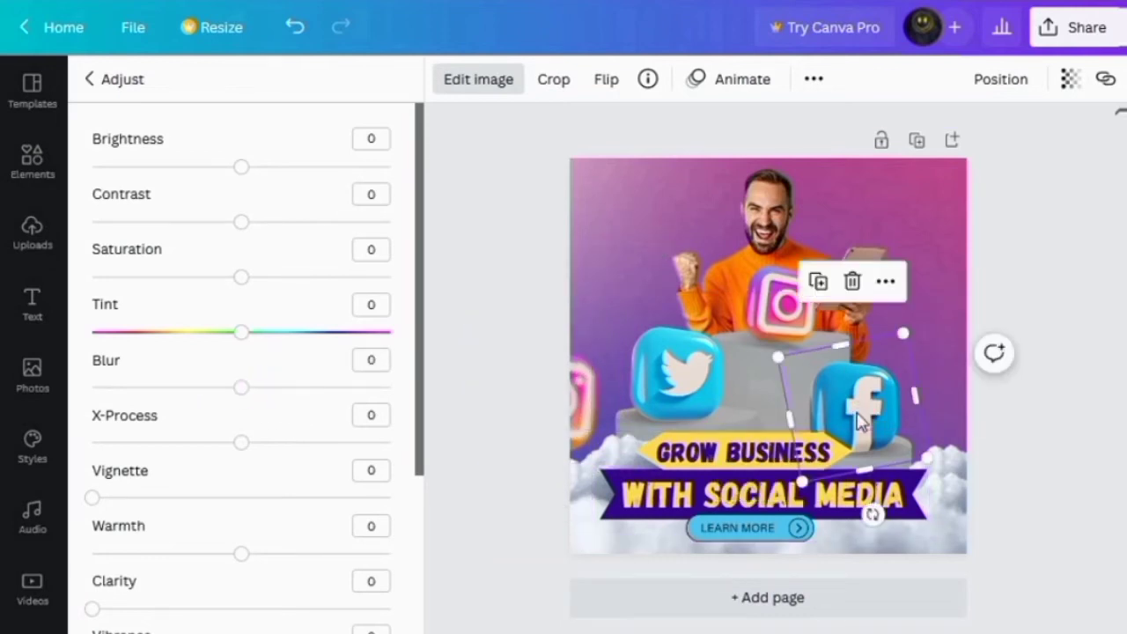
click(820, 284)
drag(795, 209, 832, 148)
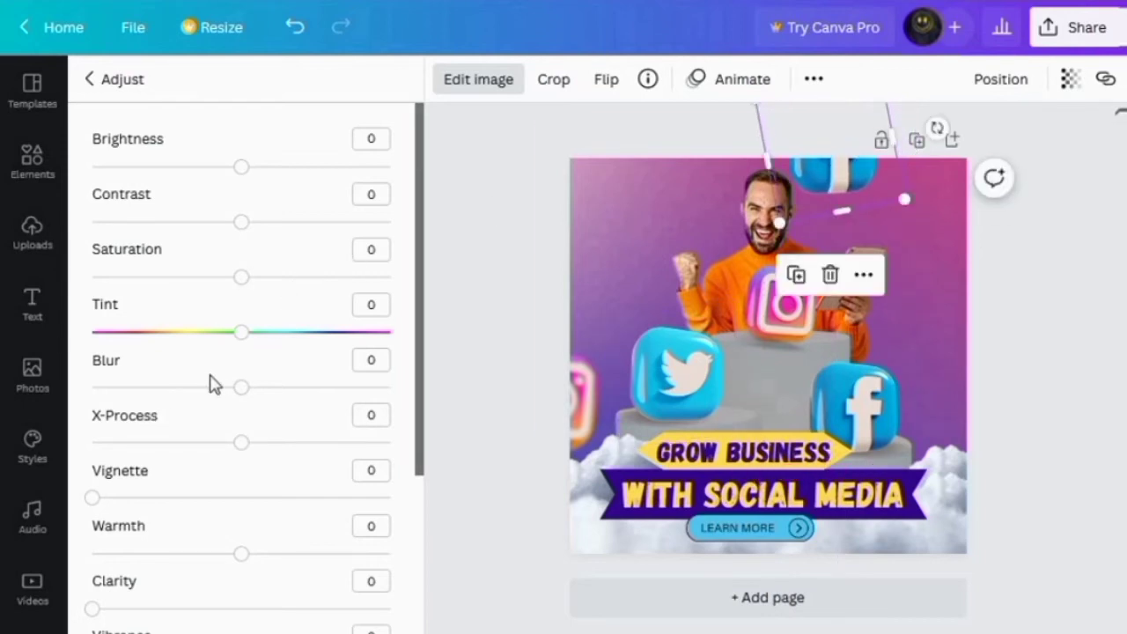
drag(242, 388, 224, 389)
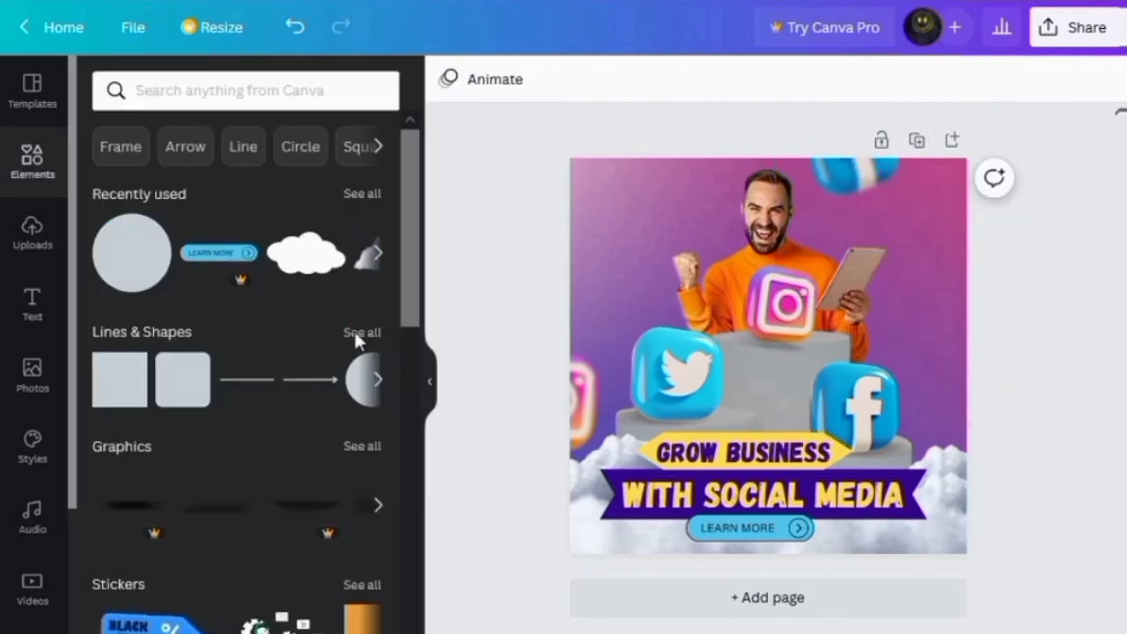
Step: Add a circle shape to the page and fill it with the document's yellow
click(361, 330)
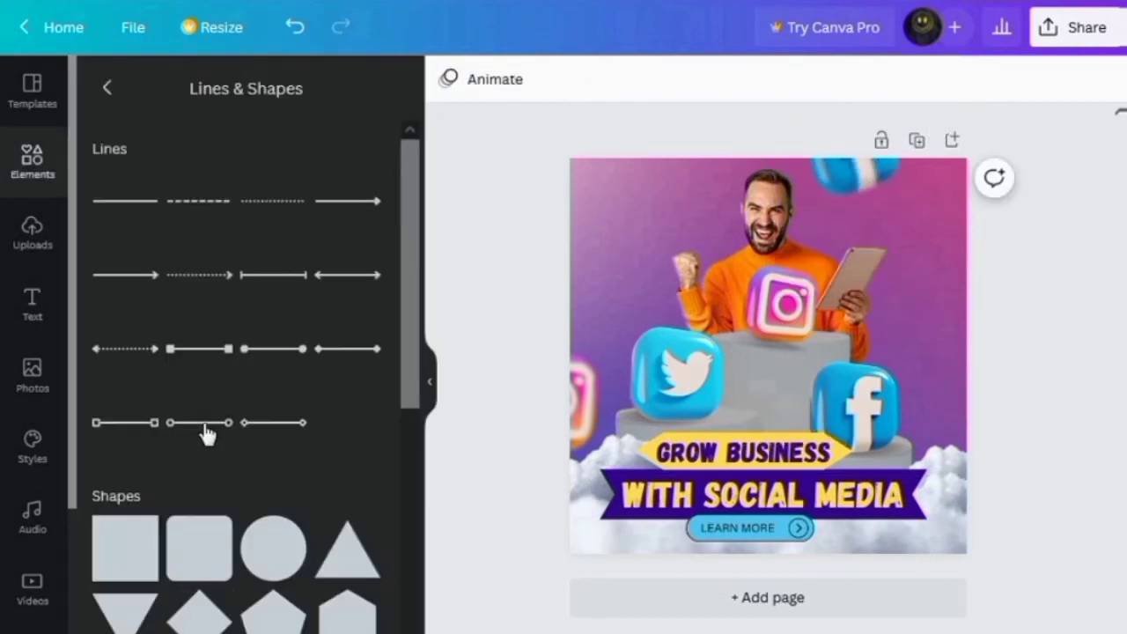
scroll(274, 559, down, 1)
click(274, 490)
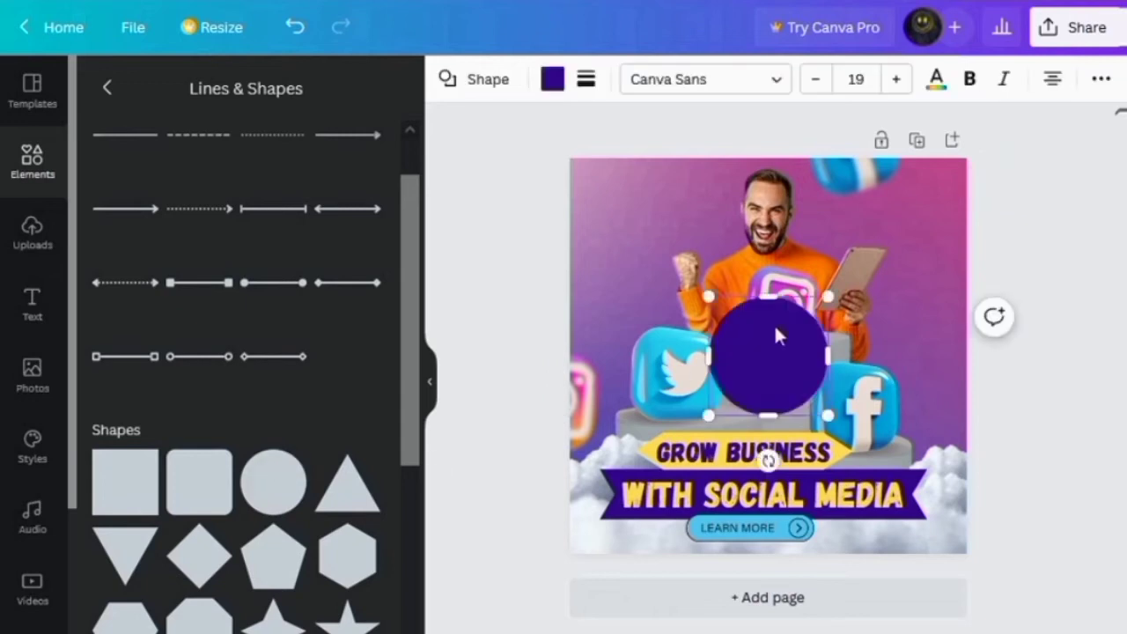
click(553, 80)
click(113, 232)
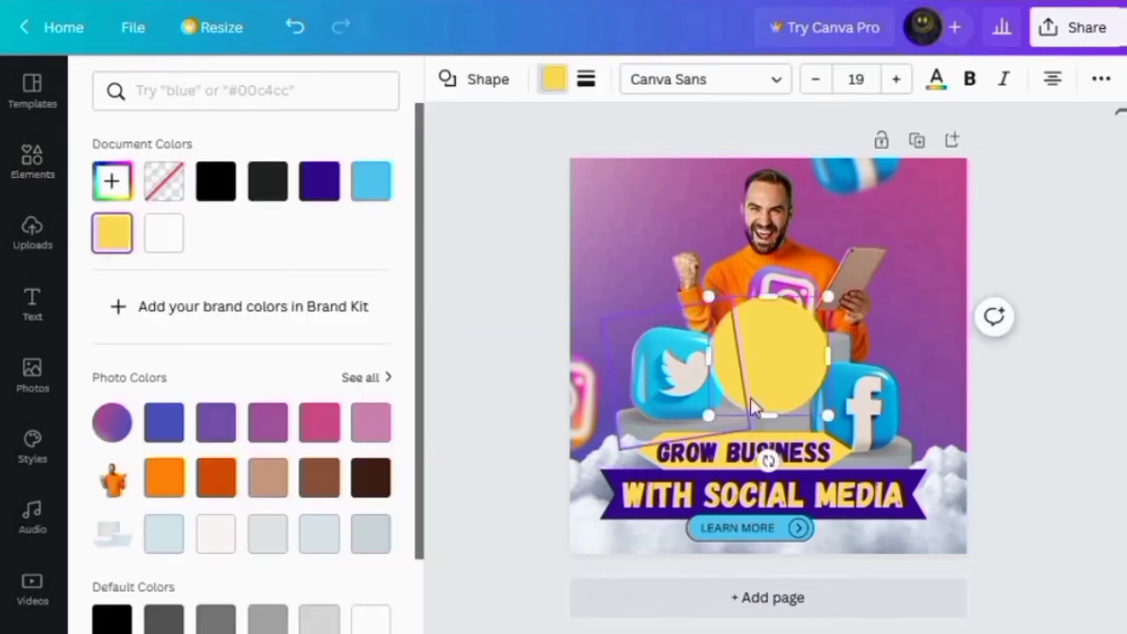
Step: Enlarge the yellow circle, send it behind the man and fit it around his head and shoulders
drag(768, 352, 773, 249)
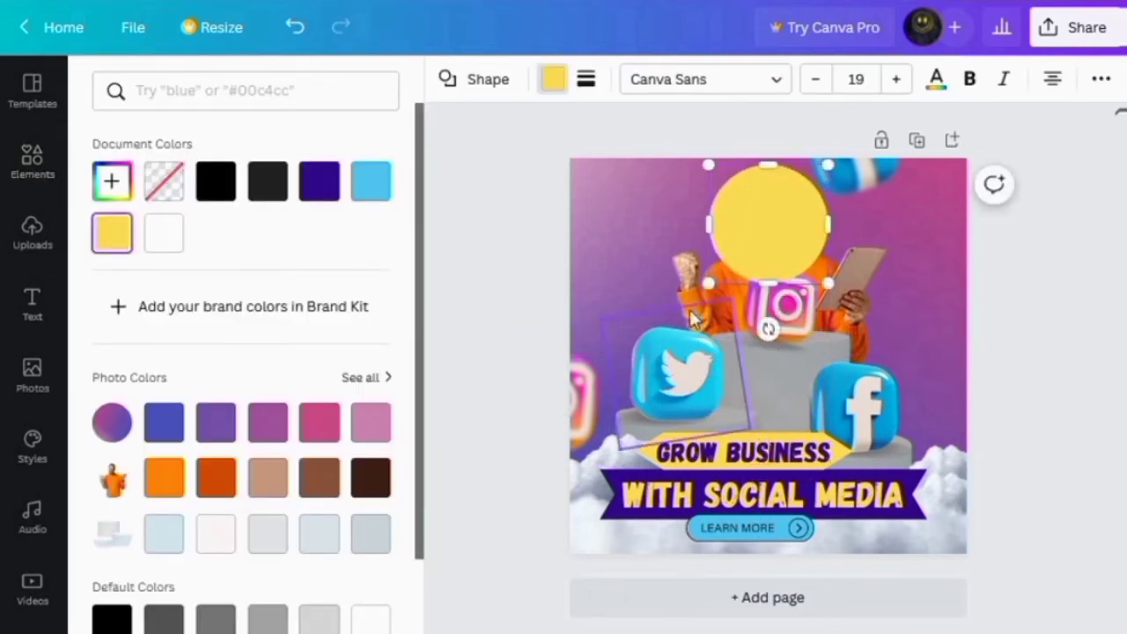
drag(709, 281, 659, 333)
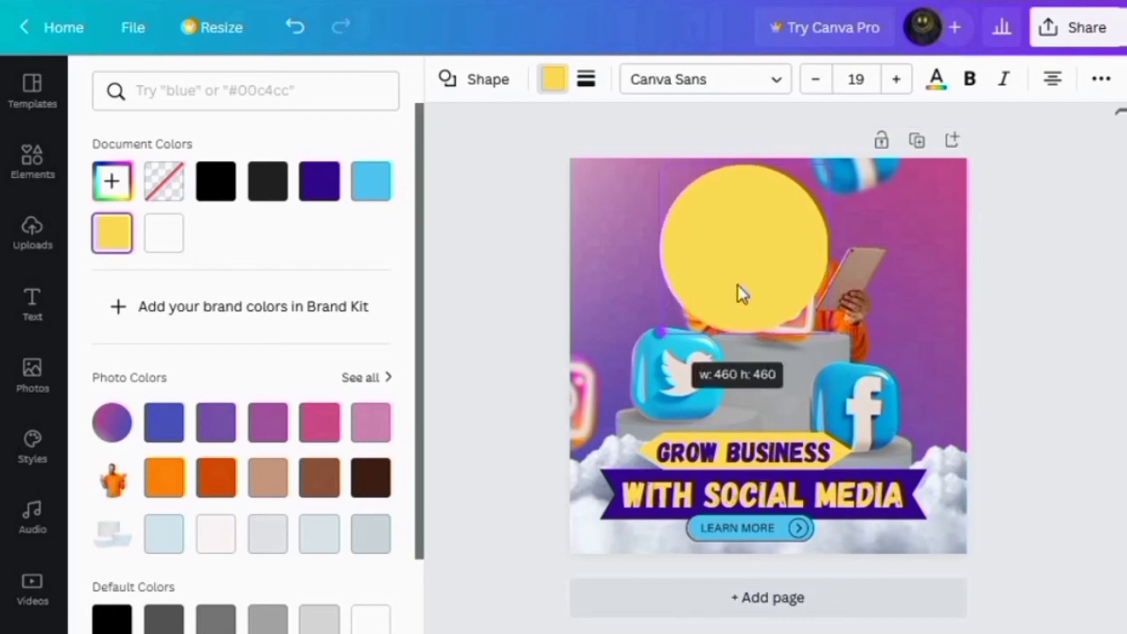
drag(775, 271, 793, 275)
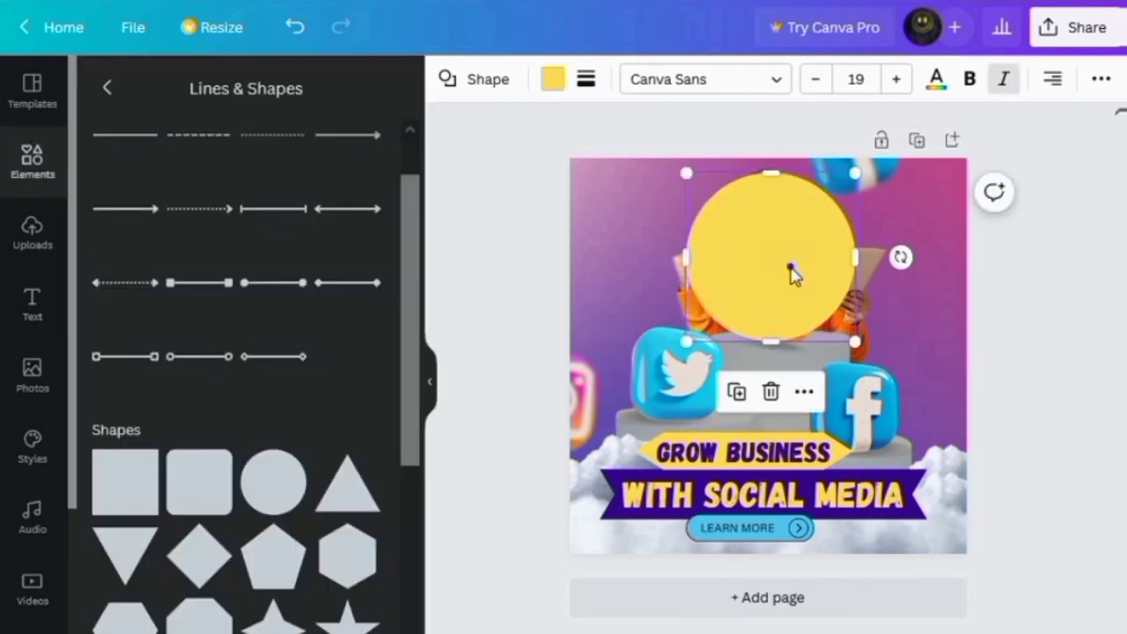
right_click(792, 275)
click(832, 463)
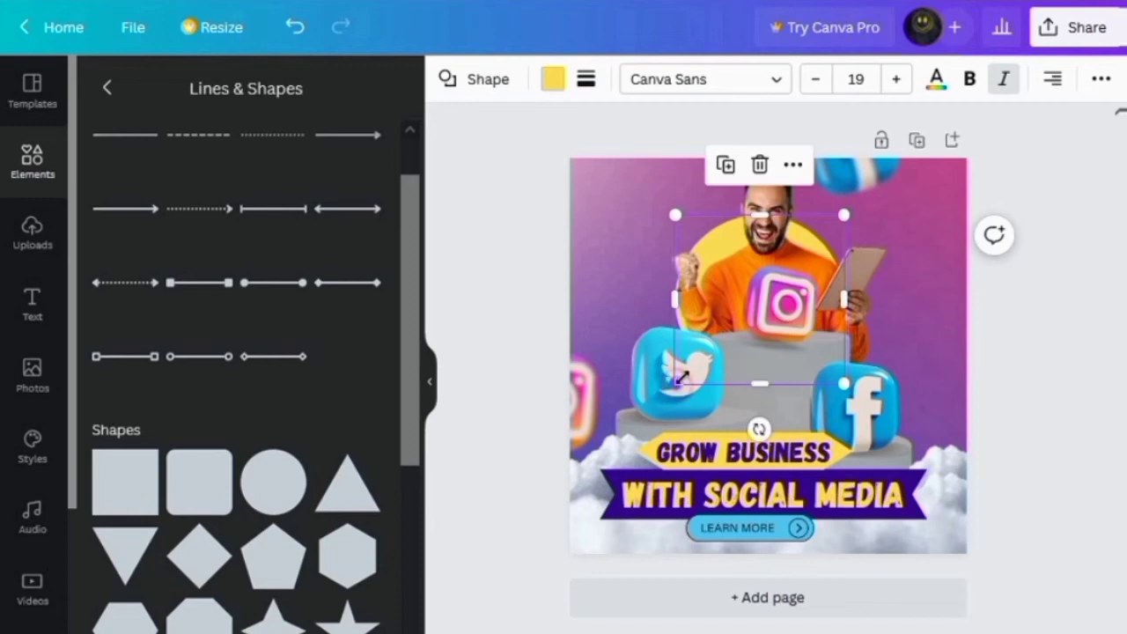
drag(680, 379, 706, 351)
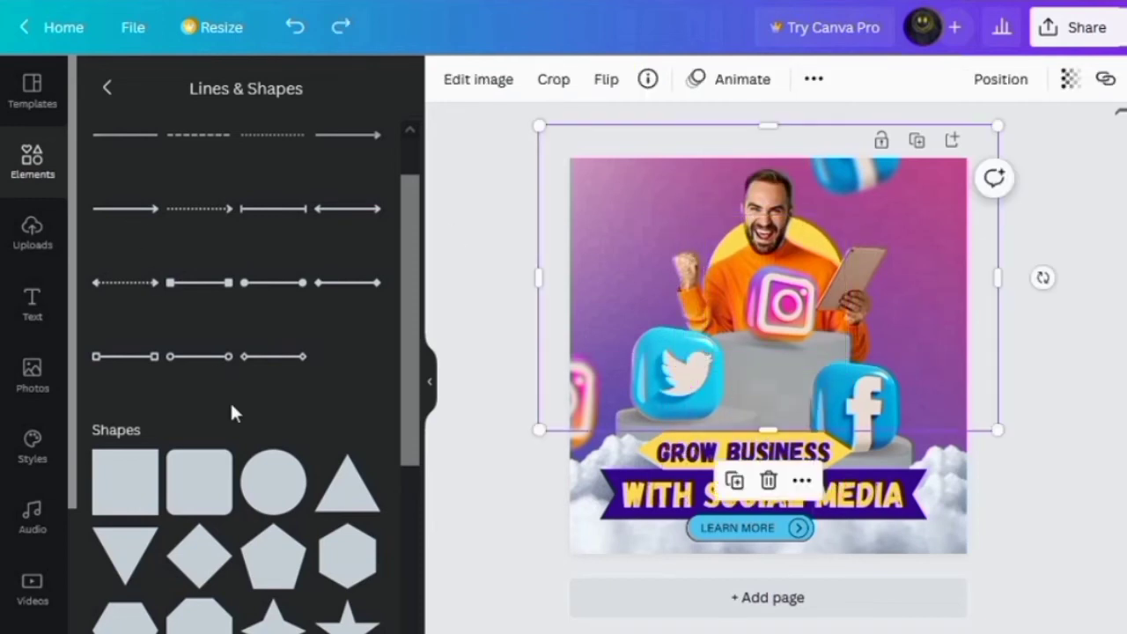
Step: Add a smaller dark purple circle behind the man's tablet and send it to the back
click(275, 493)
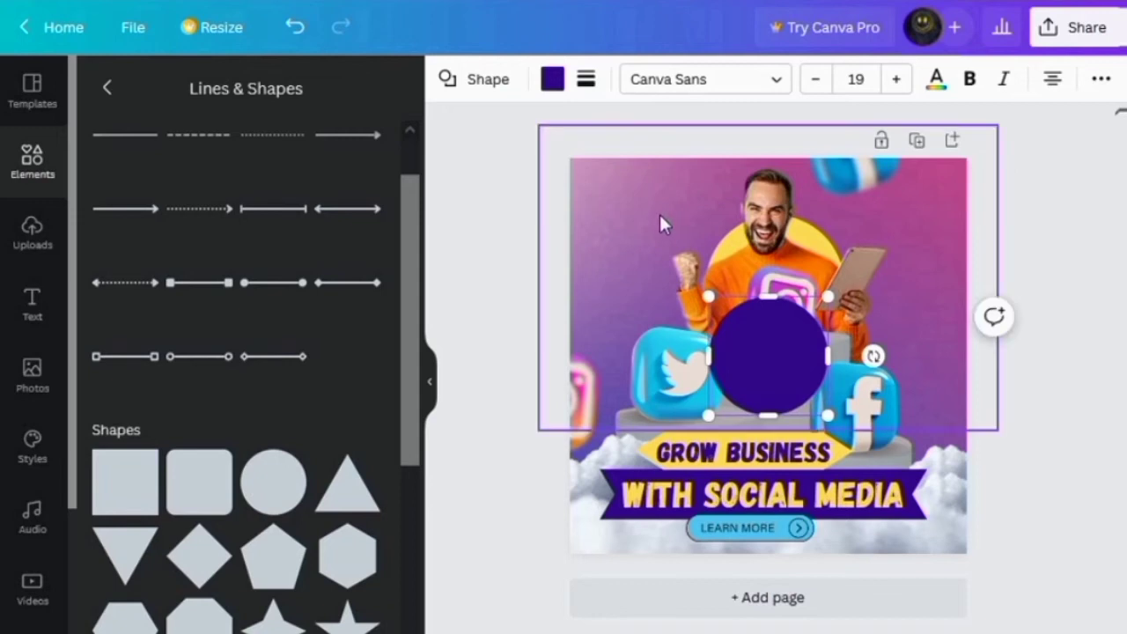
drag(828, 415, 778, 371)
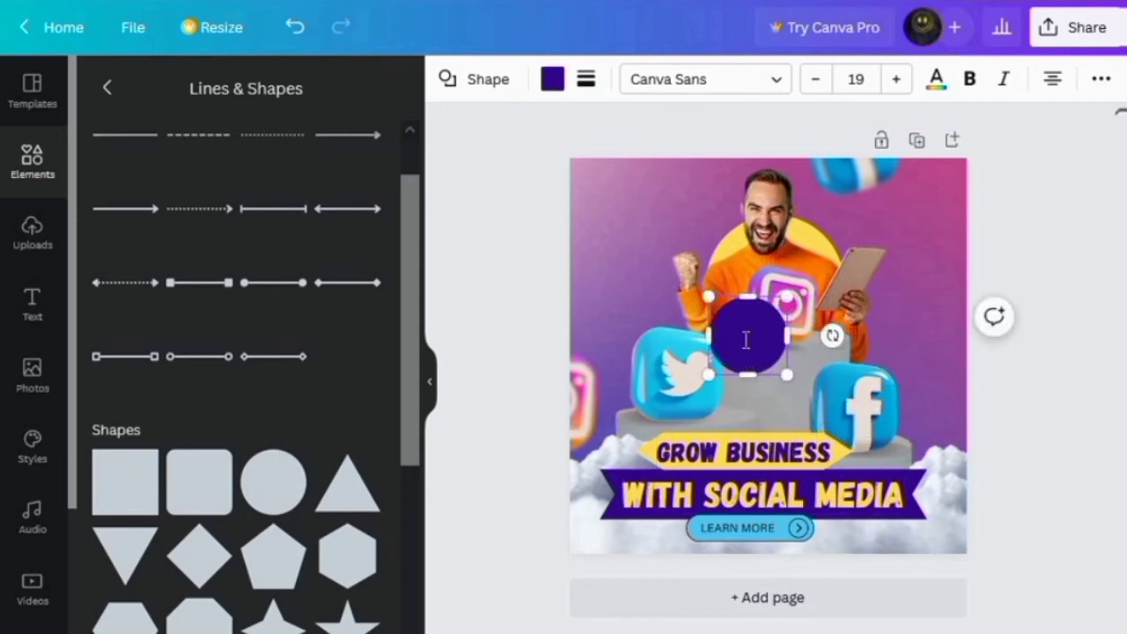
click(927, 293)
drag(743, 334, 846, 270)
right_click(847, 270)
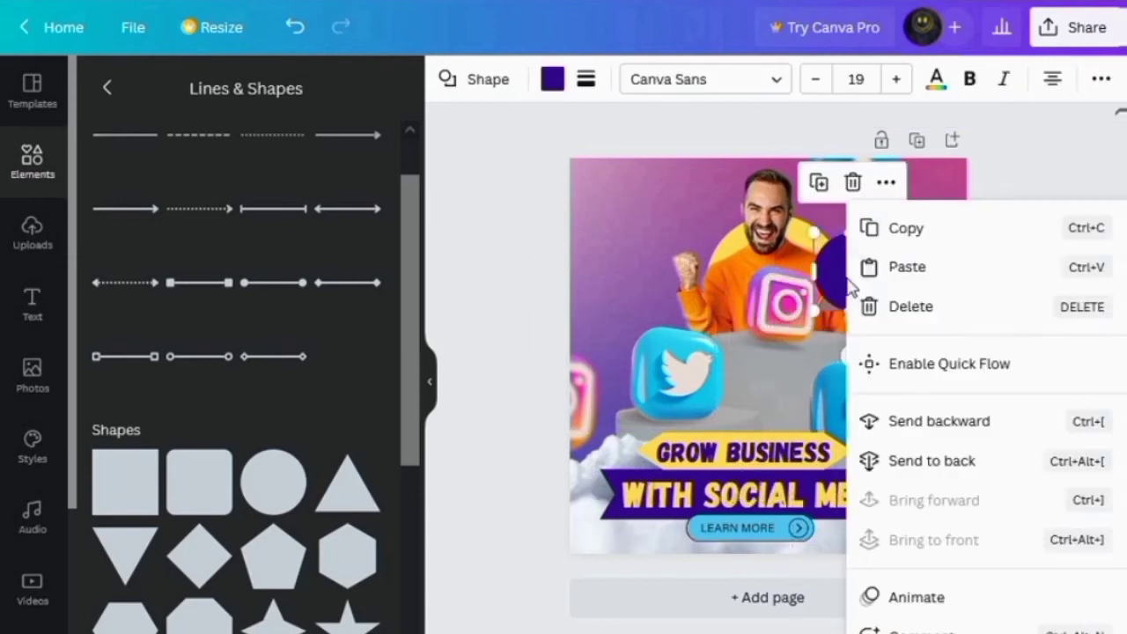
click(921, 469)
click(971, 430)
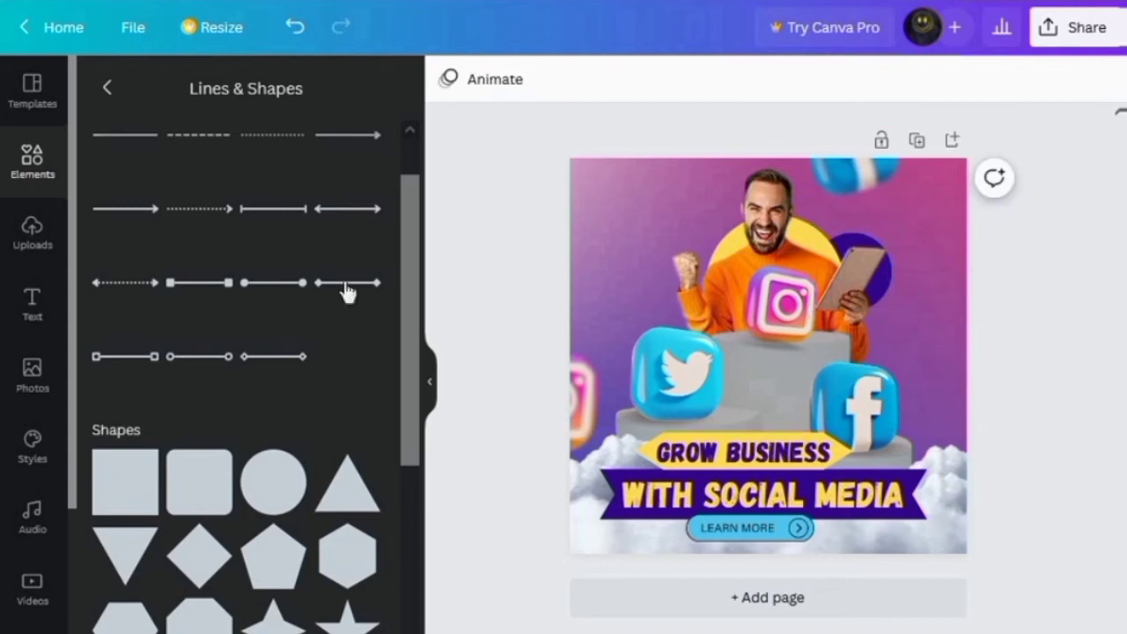
Step: Add a small circle filled with the document's yellow and place it above the man's raised fist
click(276, 495)
click(554, 79)
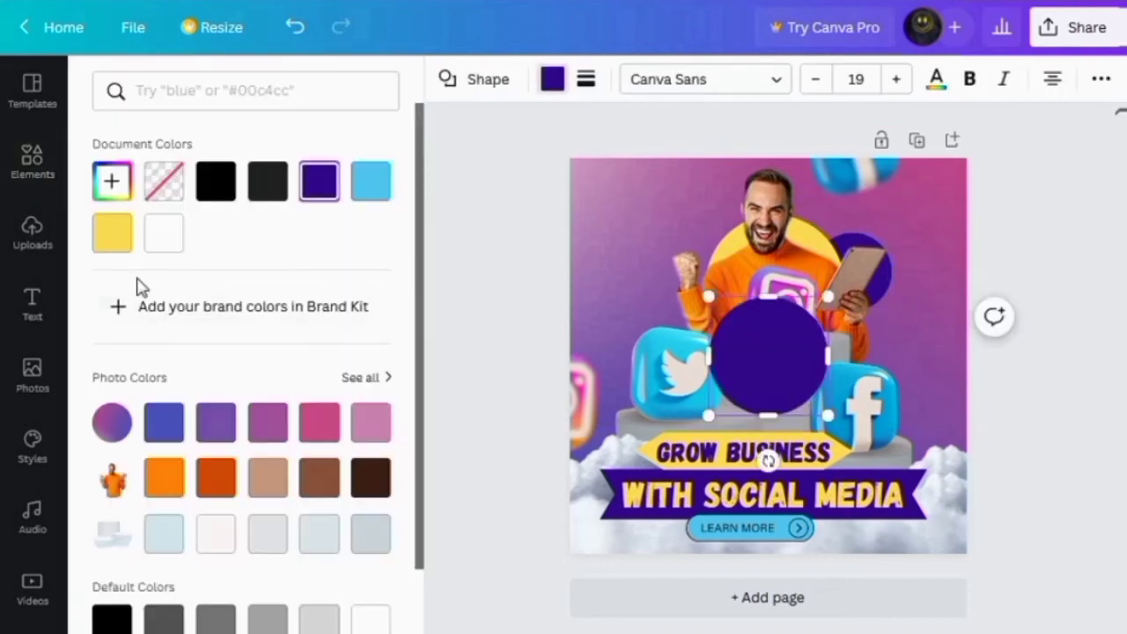
click(112, 233)
drag(828, 415, 740, 334)
drag(749, 384, 704, 283)
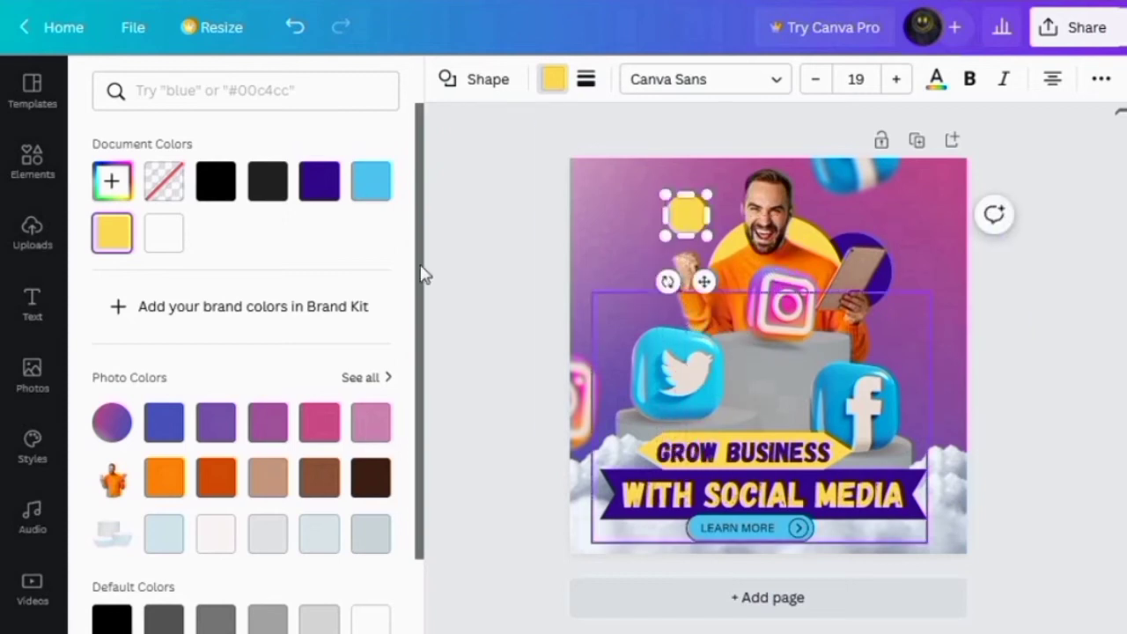
Step: Search the elements for dot circle graphics and add the yellow halftone dot circle to the page
click(27, 177)
click(186, 92)
text(dot)
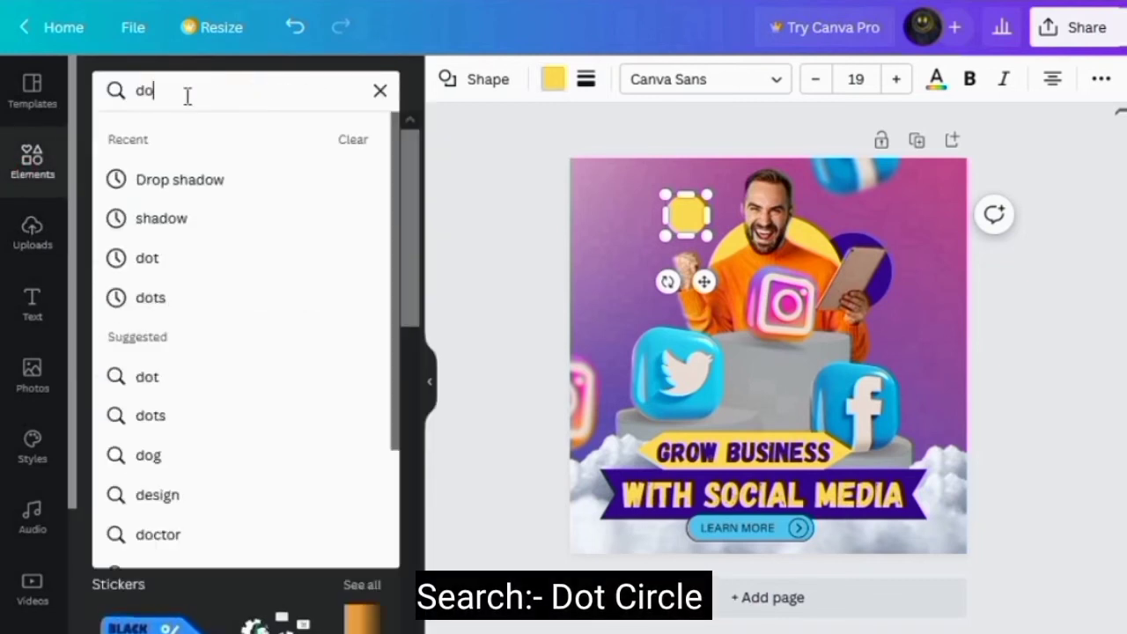
text( circle)
key(Return)
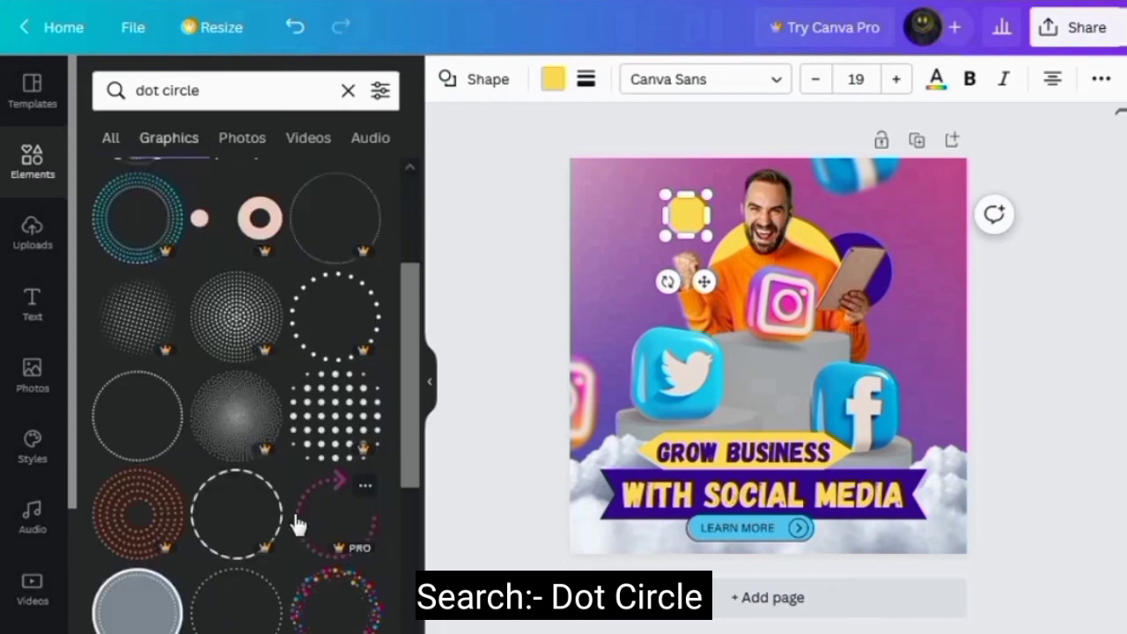
scroll(297, 559, down, 5)
scroll(303, 588, down, 5)
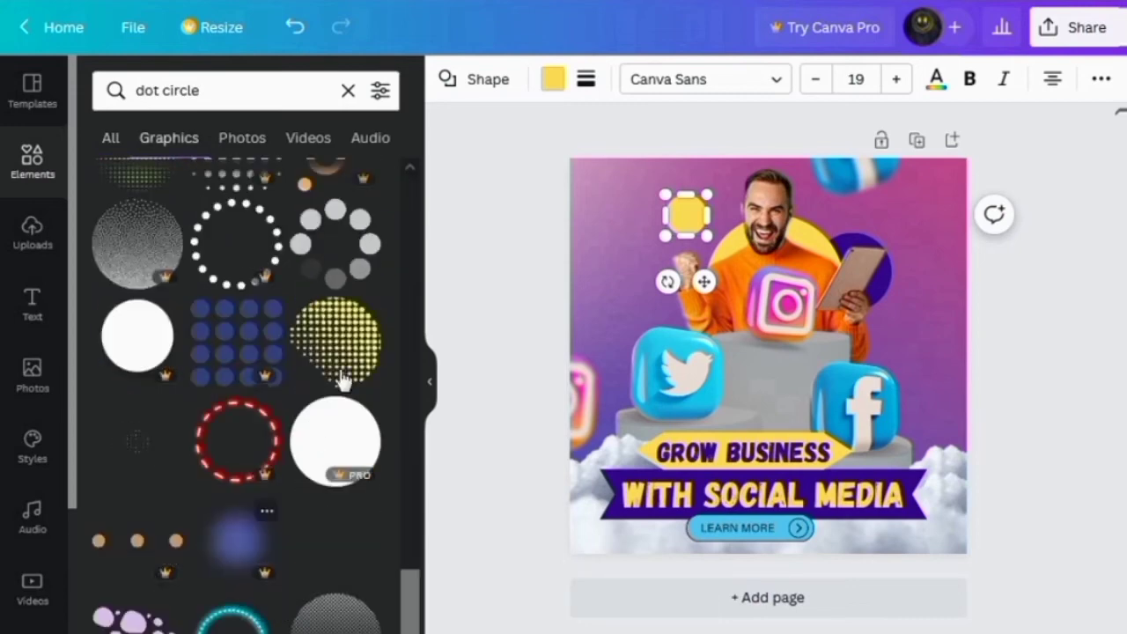
click(353, 361)
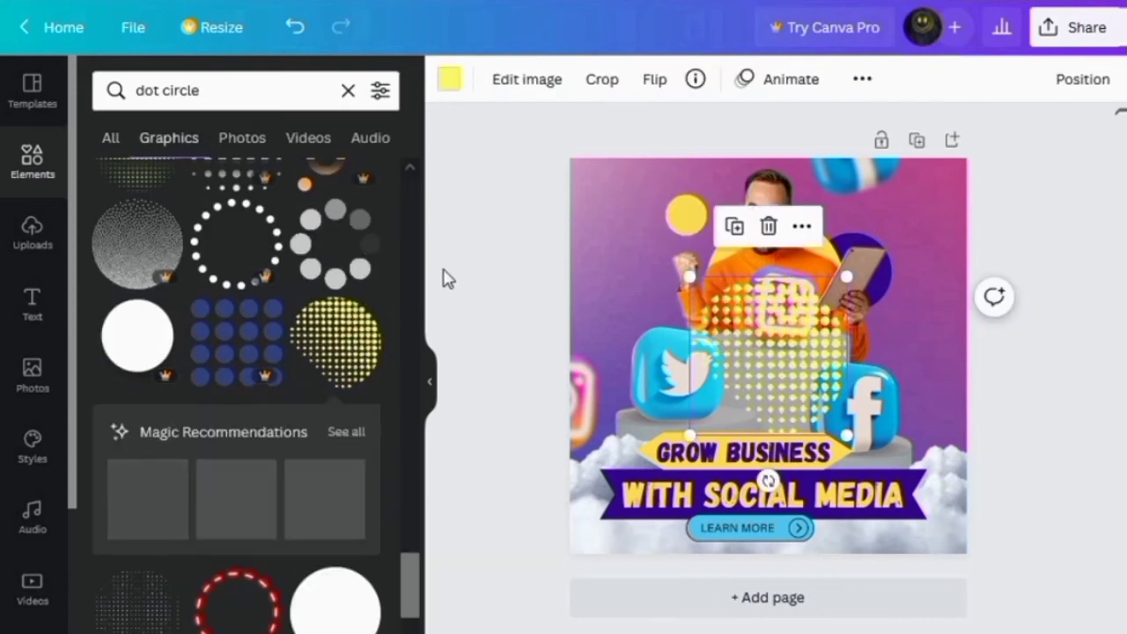
Step: Recolour the halftone dot circle light grey, shrink it and place it above the tablet beside the man's head
click(448, 81)
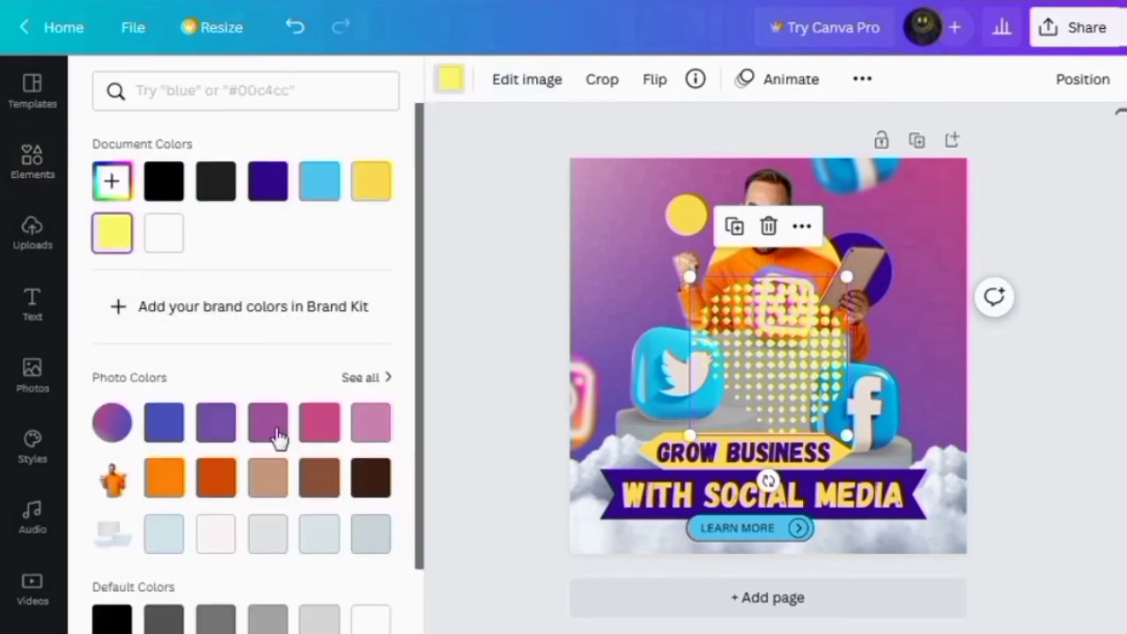
click(371, 534)
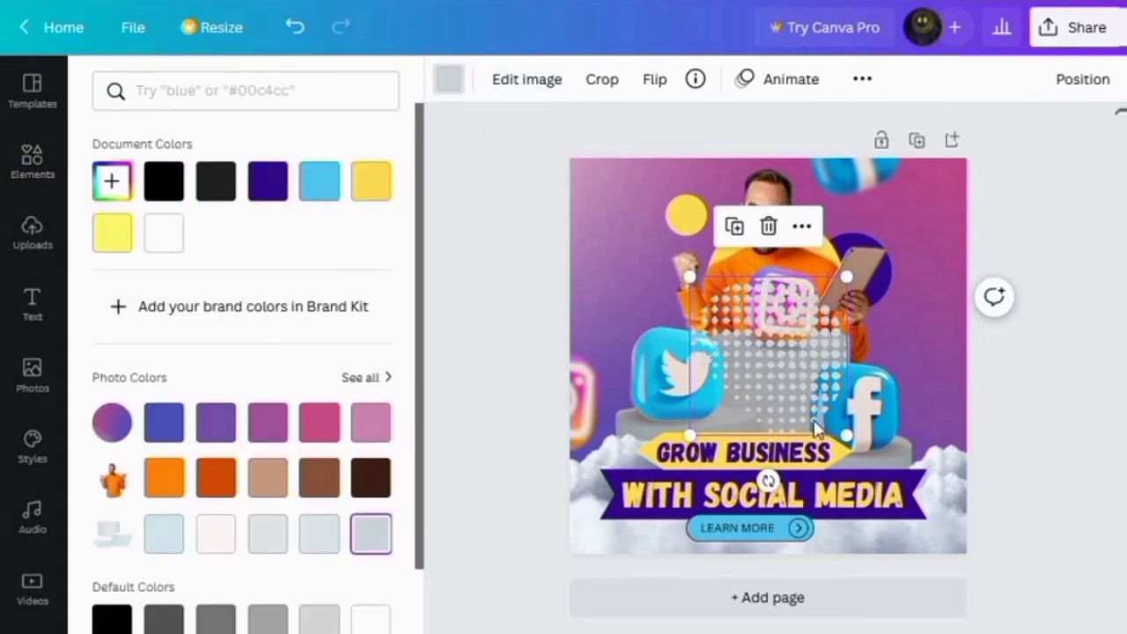
drag(848, 438, 838, 214)
drag(812, 174, 831, 198)
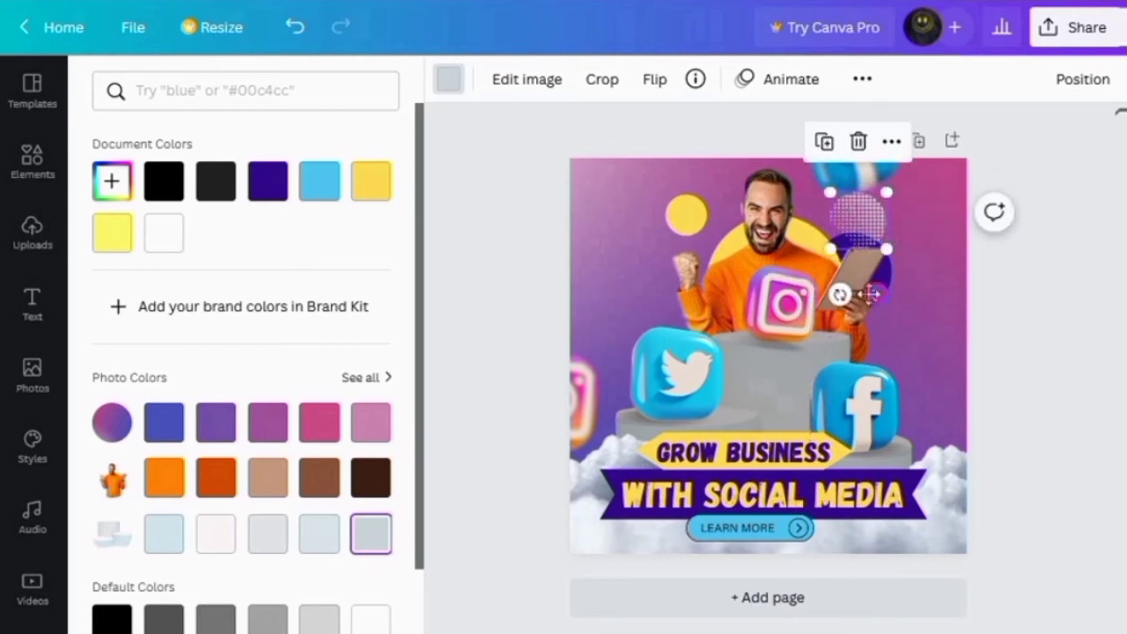
drag(876, 294, 843, 295)
Step: Add the square dot grid graphic in the document's light grey, shrink it and place it between the small yellow circle and the man
scroll(329, 361, up, 3)
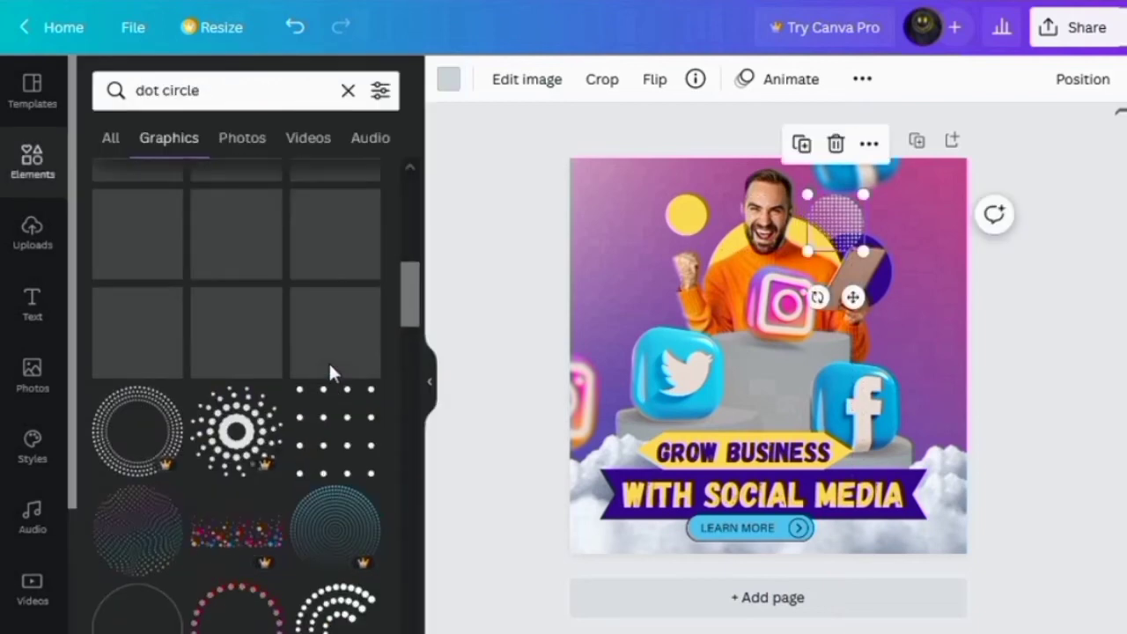
click(334, 506)
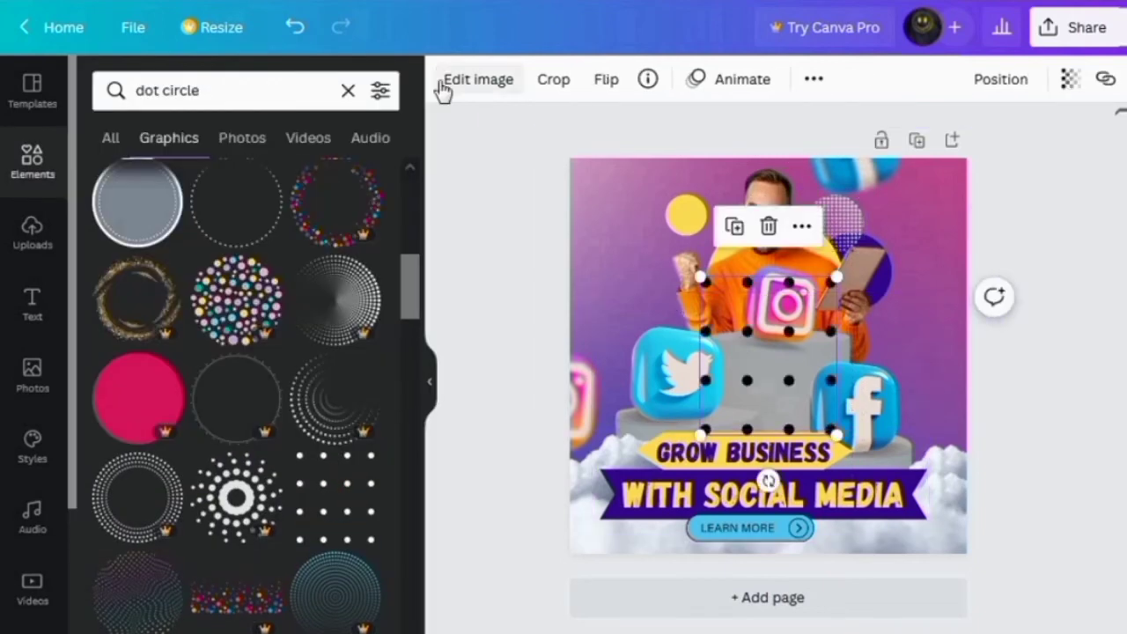
click(448, 78)
click(370, 181)
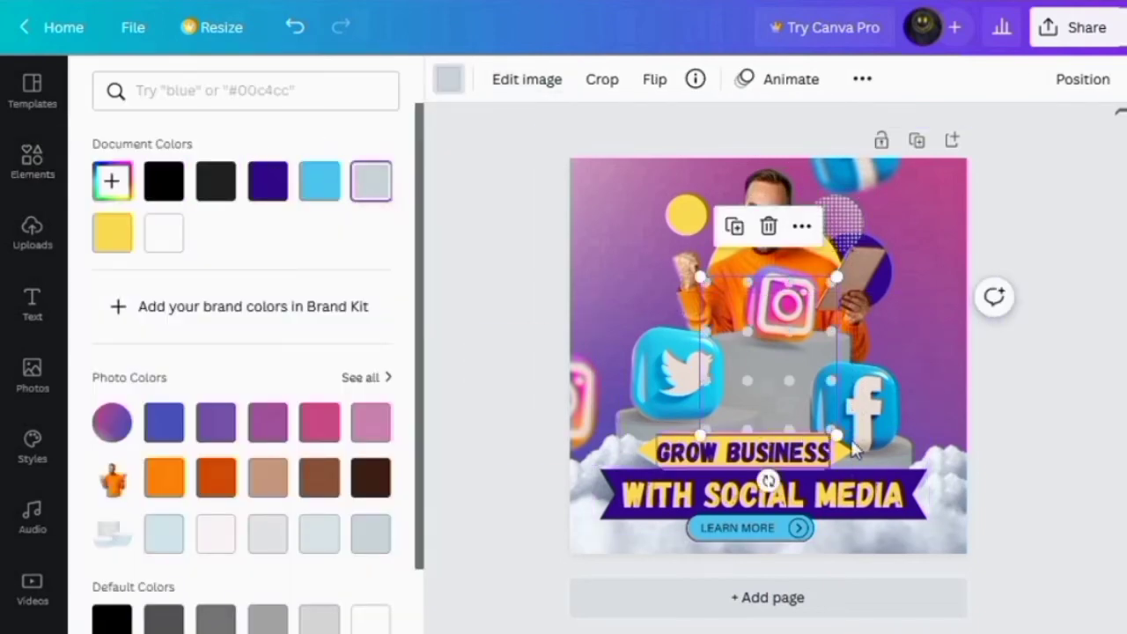
drag(837, 434, 736, 363)
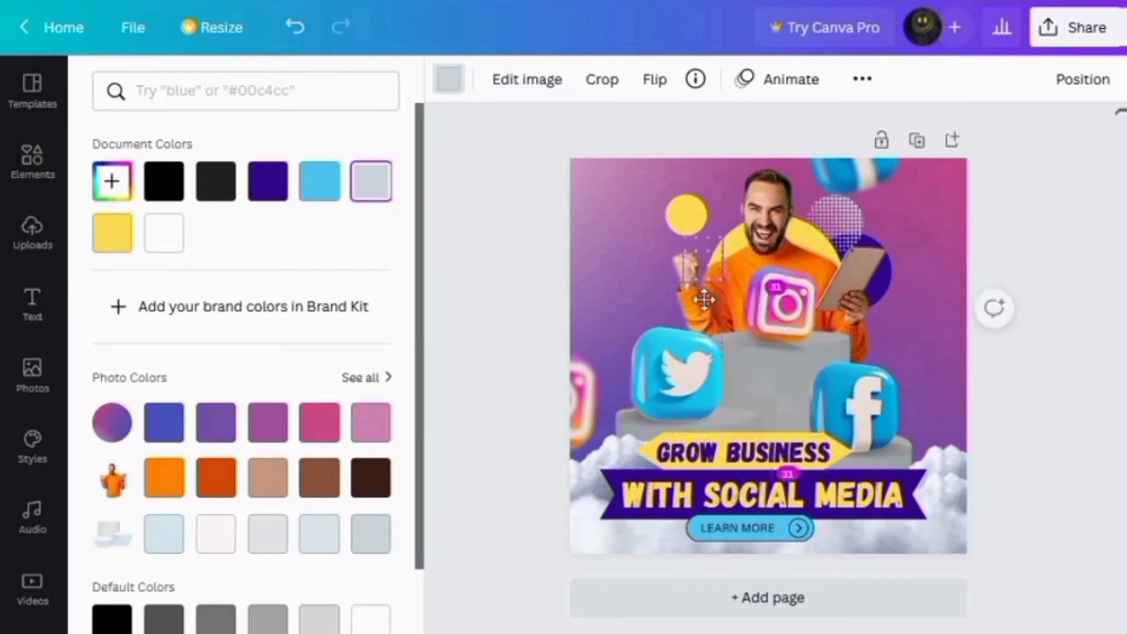
drag(707, 295, 718, 290)
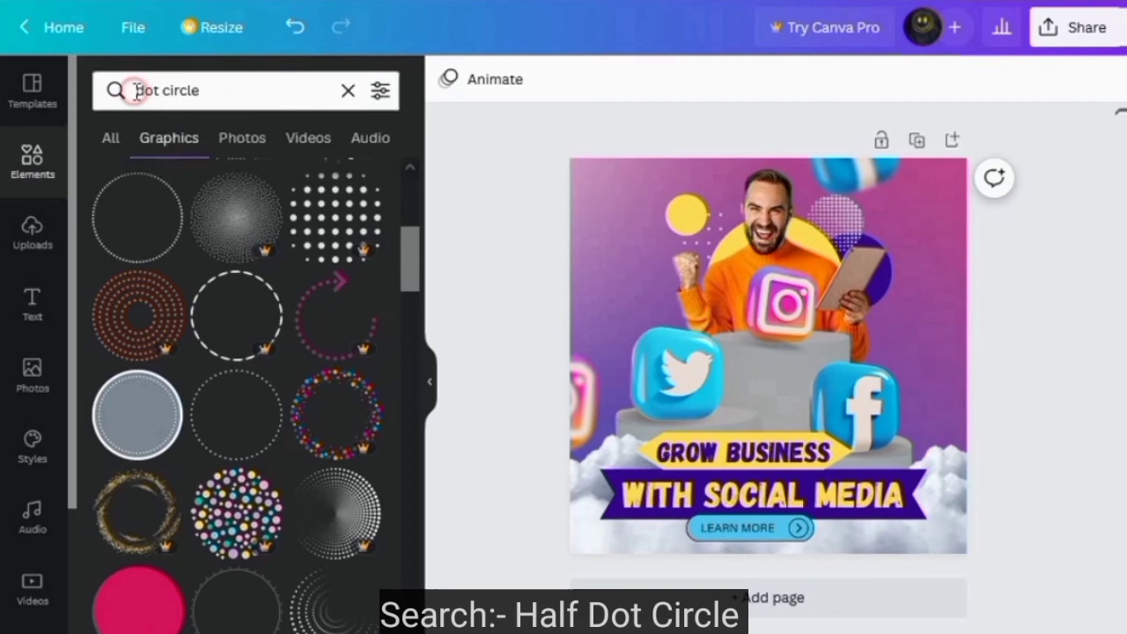
Step: Search the elements for half dot circle, add the half sunburst graphic and recolour it the document's light grey
click(141, 91)
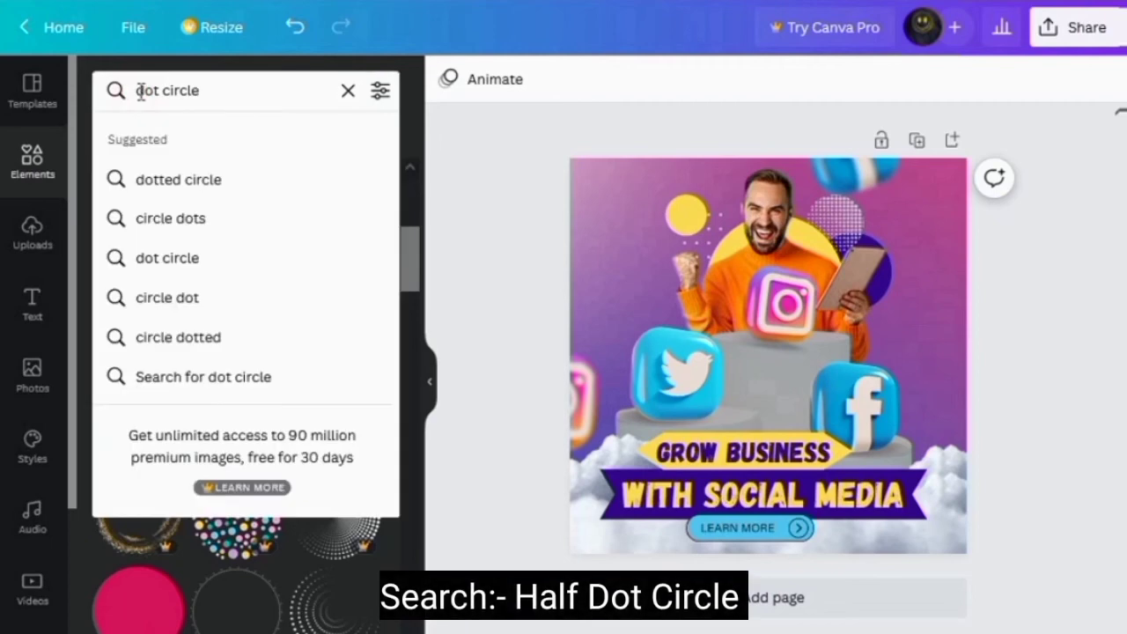
text(half)
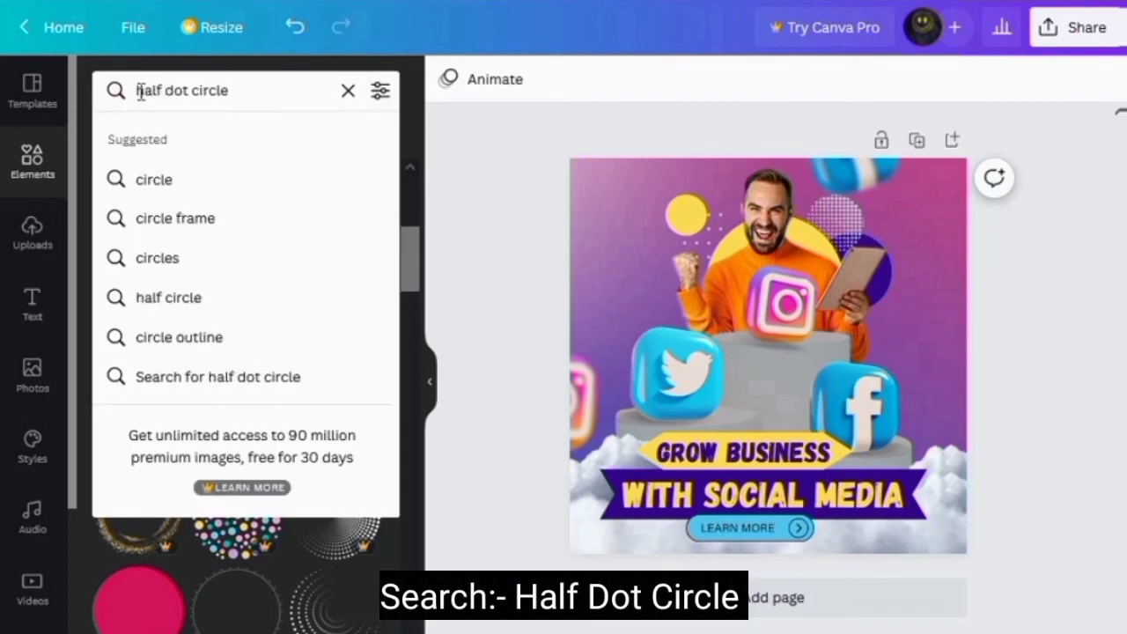
key(Return)
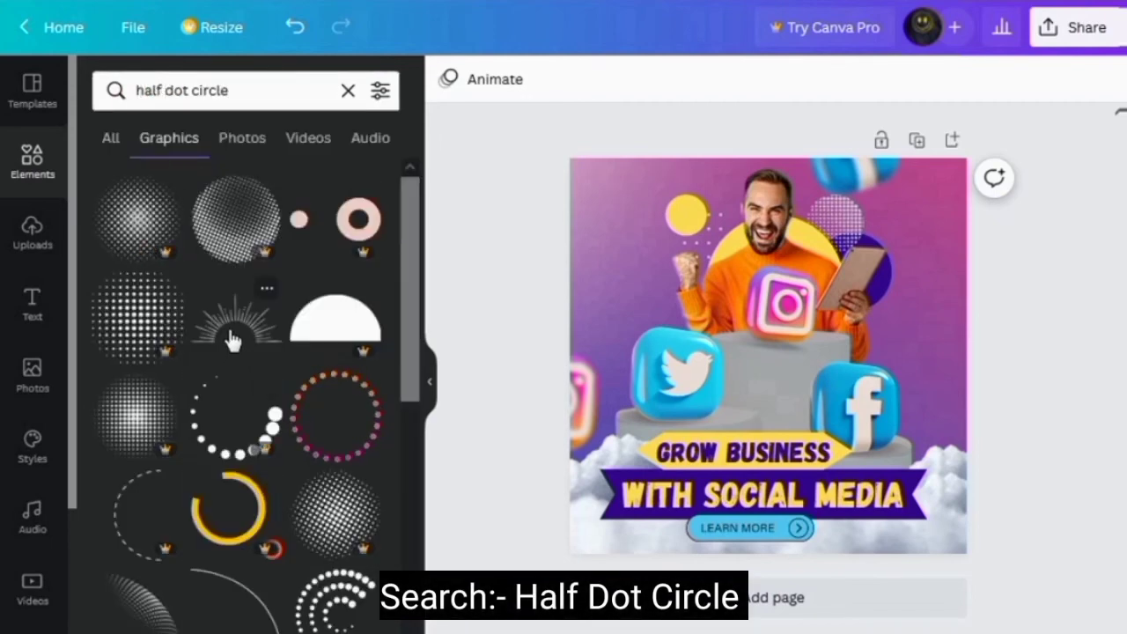
click(233, 341)
click(448, 81)
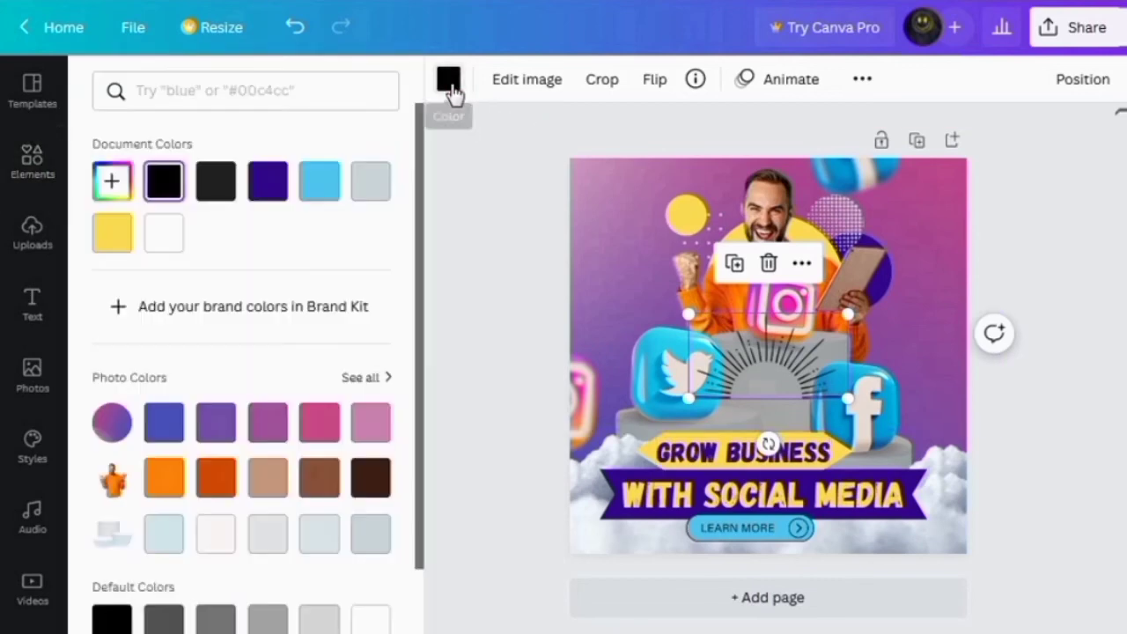
click(371, 183)
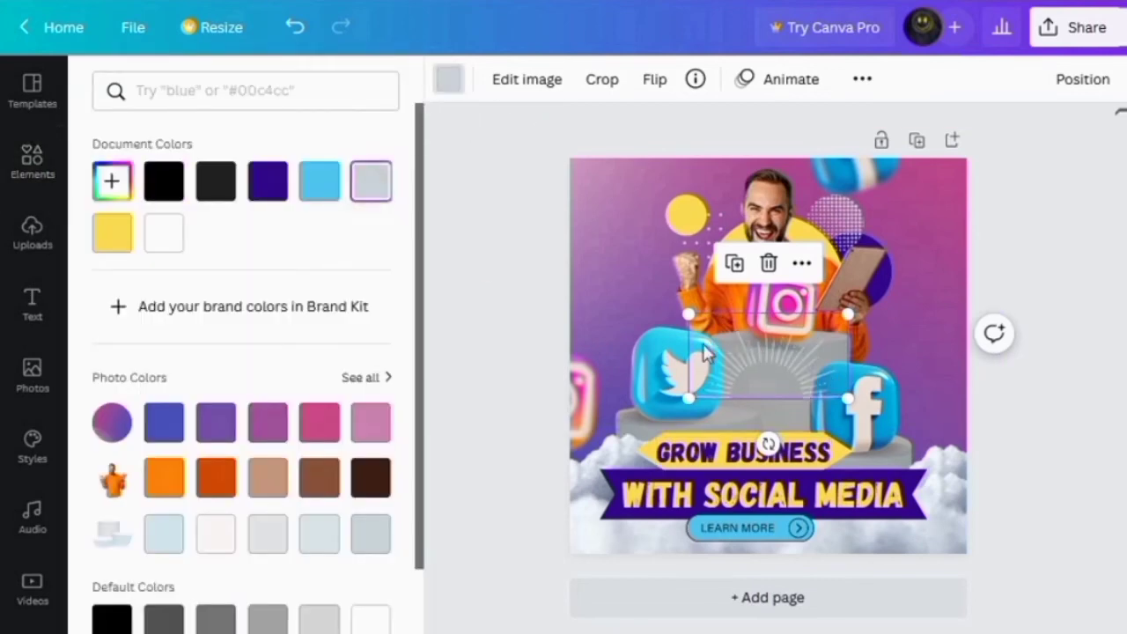
Step: Shrink the half sunburst, rotate it on its side and place it against the Twitter icon's upper-left edge
drag(758, 379, 620, 367)
drag(698, 308, 632, 342)
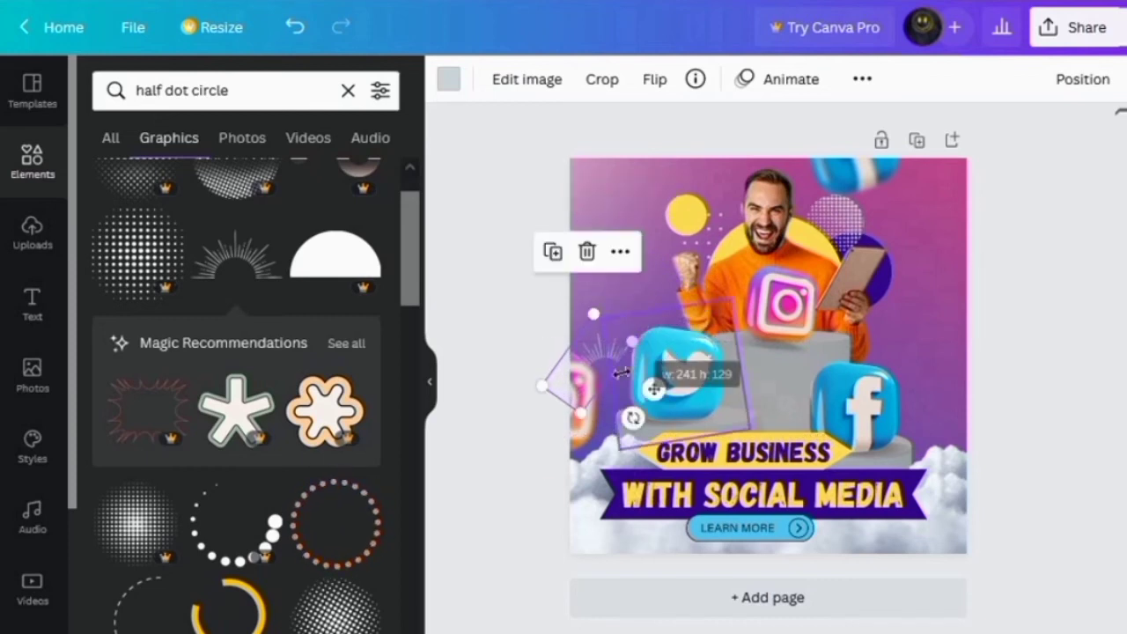
drag(635, 419, 676, 430)
drag(659, 368, 683, 342)
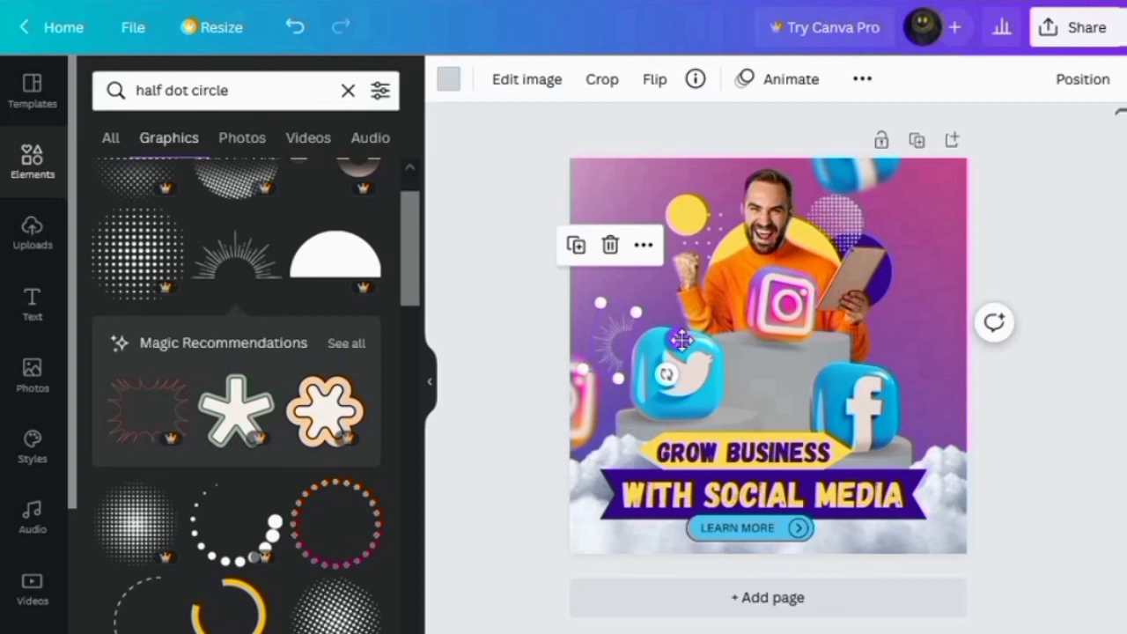
click(1039, 408)
Step: Add a subheading reading "SUNDAY 6 th SEP" and colour its text the document's light grey
click(32, 303)
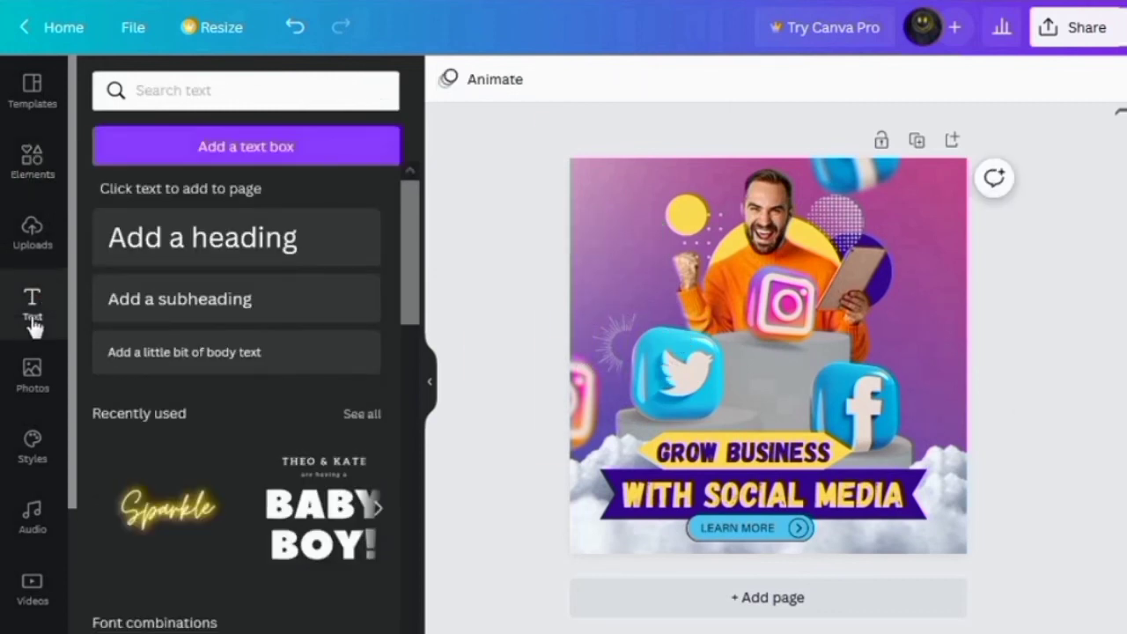
click(172, 299)
key(BackSpace)
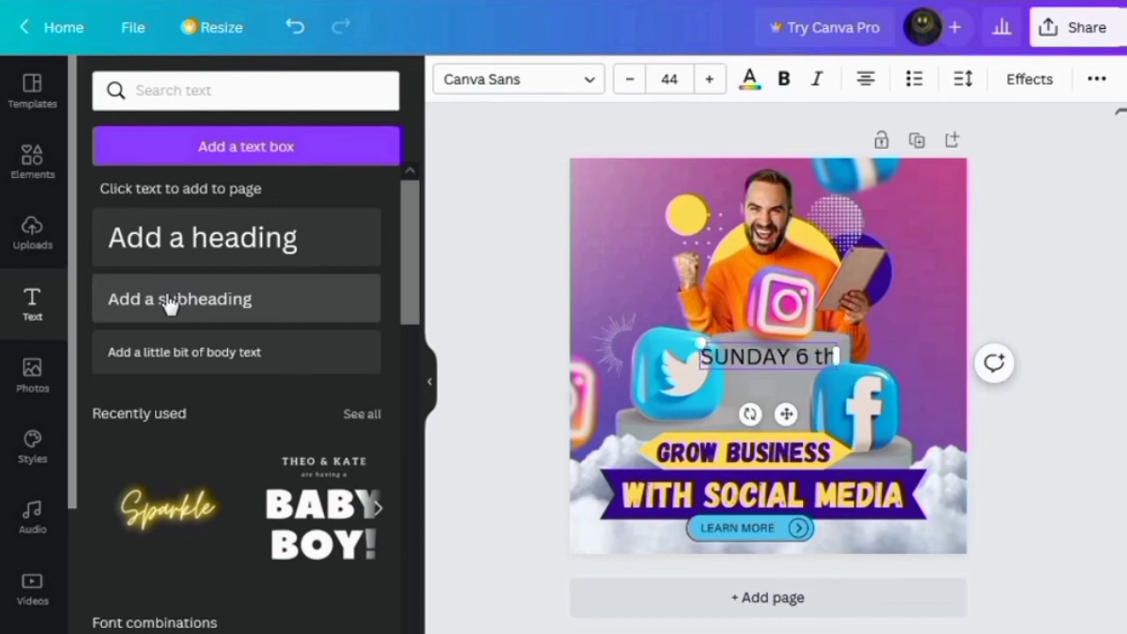
click(749, 81)
click(371, 181)
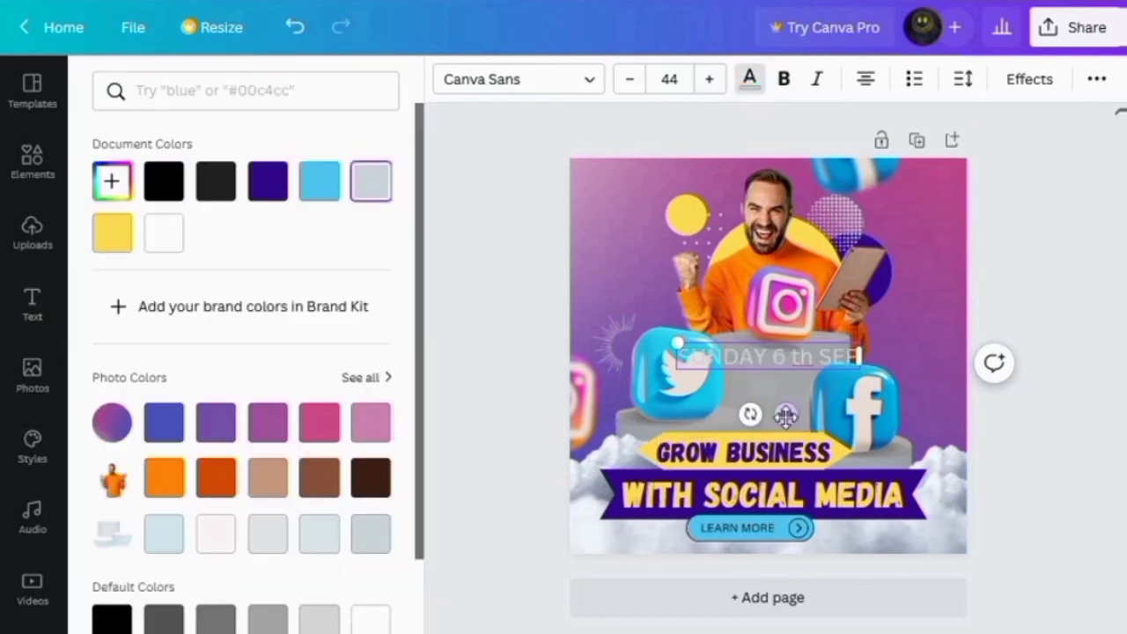
Step: Shrink the date text to size 19 and place it to the left of the man's raised fist
drag(785, 414, 617, 311)
drag(528, 255, 599, 268)
drag(674, 327, 632, 313)
drag(559, 255, 592, 259)
drag(648, 313, 634, 310)
Step: Duplicate the date text, change the copy to "10PM", colour it the document's yellow and place it just below the date
click(616, 262)
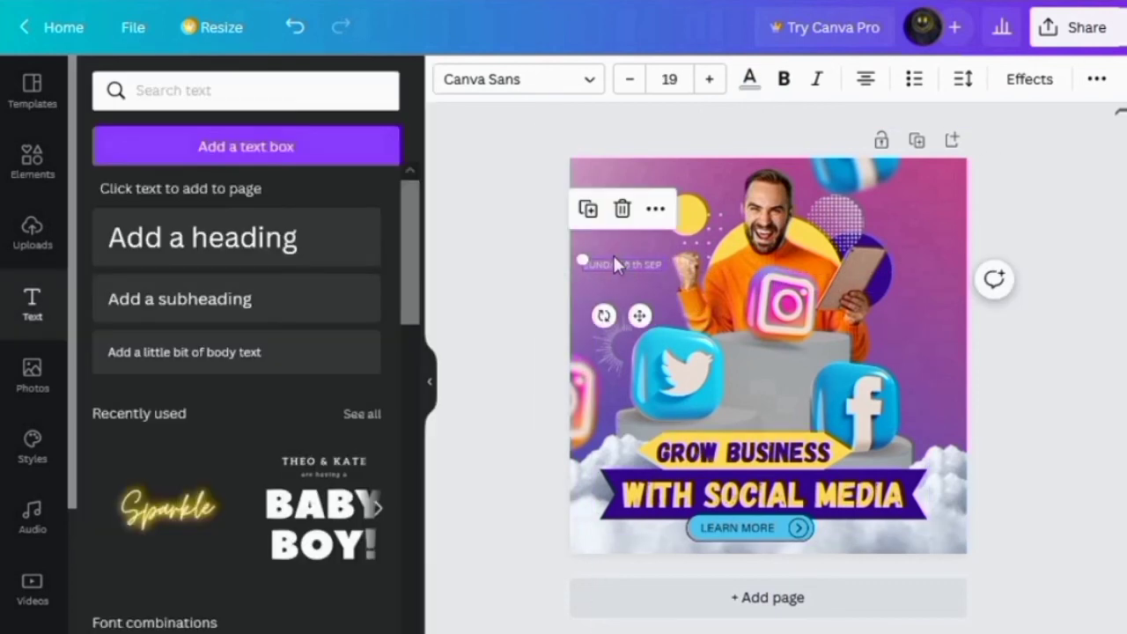
click(589, 209)
click(667, 285)
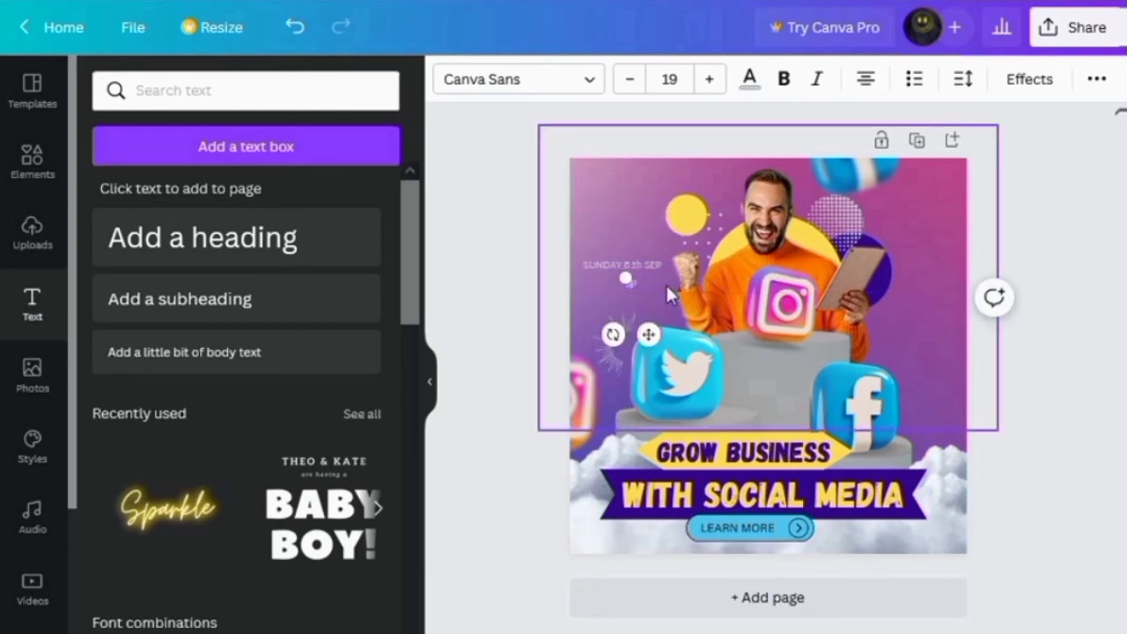
click(750, 78)
click(111, 233)
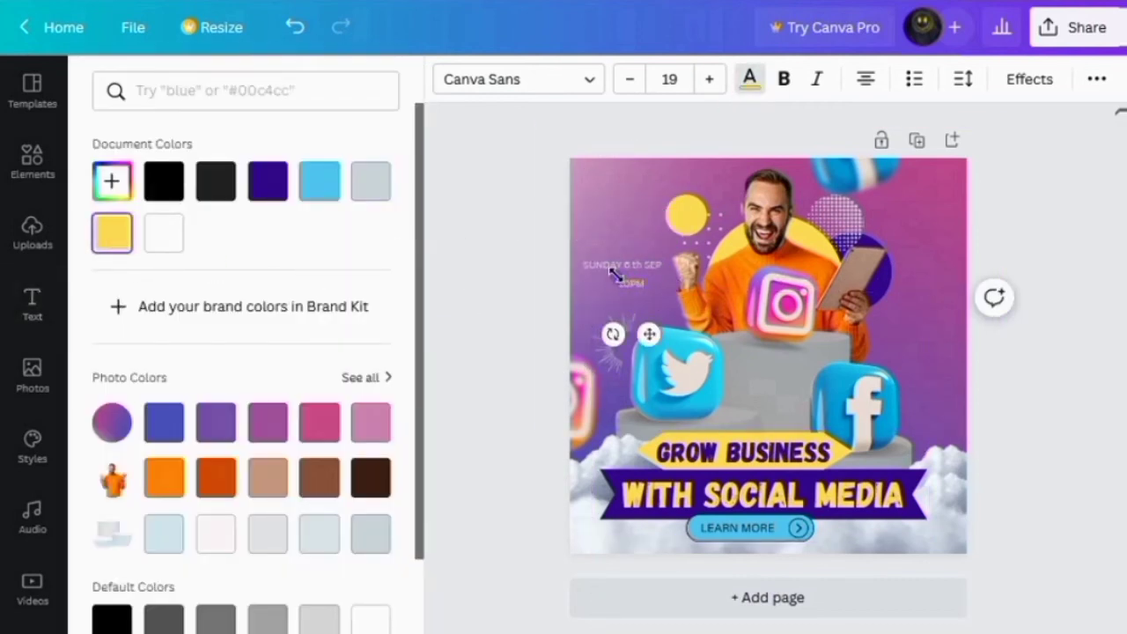
drag(612, 271, 619, 275)
drag(654, 332, 944, 321)
click(623, 296)
Step: Duplicate the date text to the right of the tablet, change it to "GUEST SPEAKER" and shrink it to size 16.8
click(600, 266)
click(588, 208)
click(959, 271)
key(BackSpace)
key(BackSpace)
key(BackSpace)
key(BackSpace)
key(BackSpace)
key(BackSpace)
key(BackSpace)
key(BackSpace)
key(BackSpace)
key(BackSpace)
key(BackSpace)
key(BackSpace)
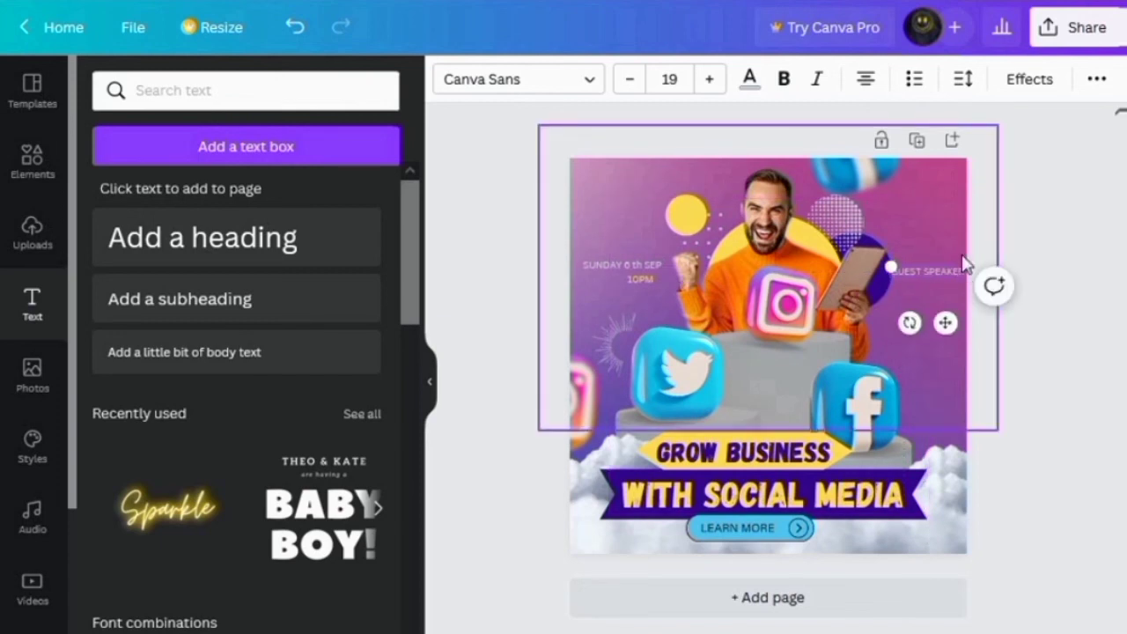
drag(890, 261, 895, 265)
Step: Duplicate the guest speaker label just below itself, replace the copy with the speaker's name and colour it the document's yellow
click(893, 217)
drag(950, 327, 949, 332)
click(955, 280)
key(BackSpace)
key(BackSpace)
key(BackSpace)
key(BackSpace)
key(BackSpace)
key(BackSpace)
key(BackSpace)
key(BackSpace)
key(BackSpace)
key(BackSpace)
key(BackSpace)
key(BackSpace)
key(BackSpace)
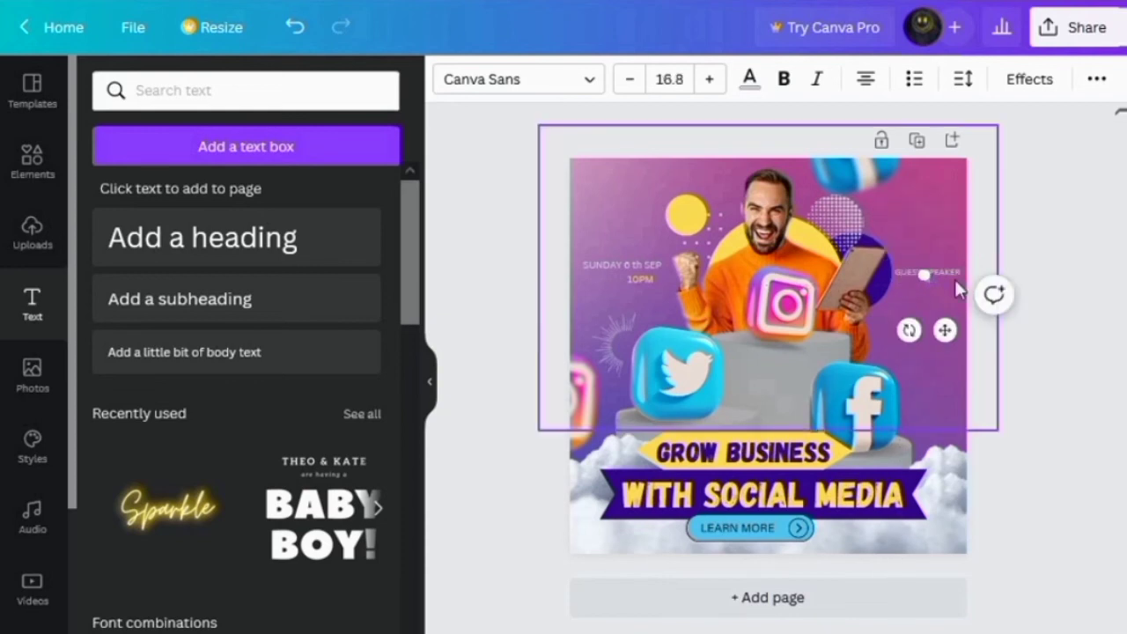
text(JOHN DO)
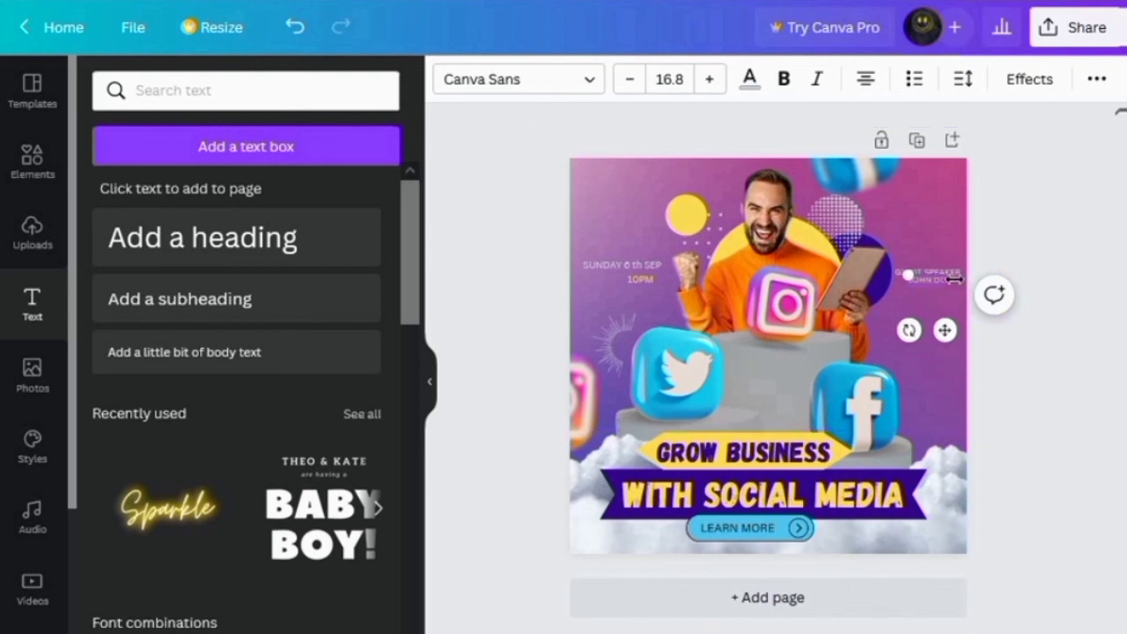
text(E)
click(749, 76)
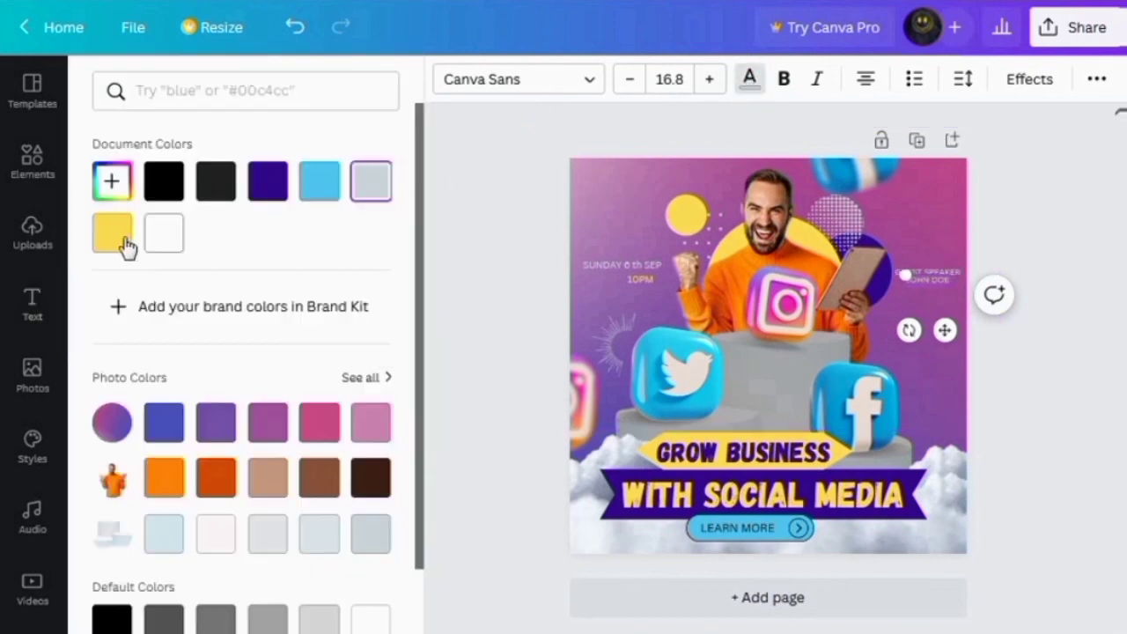
click(1050, 376)
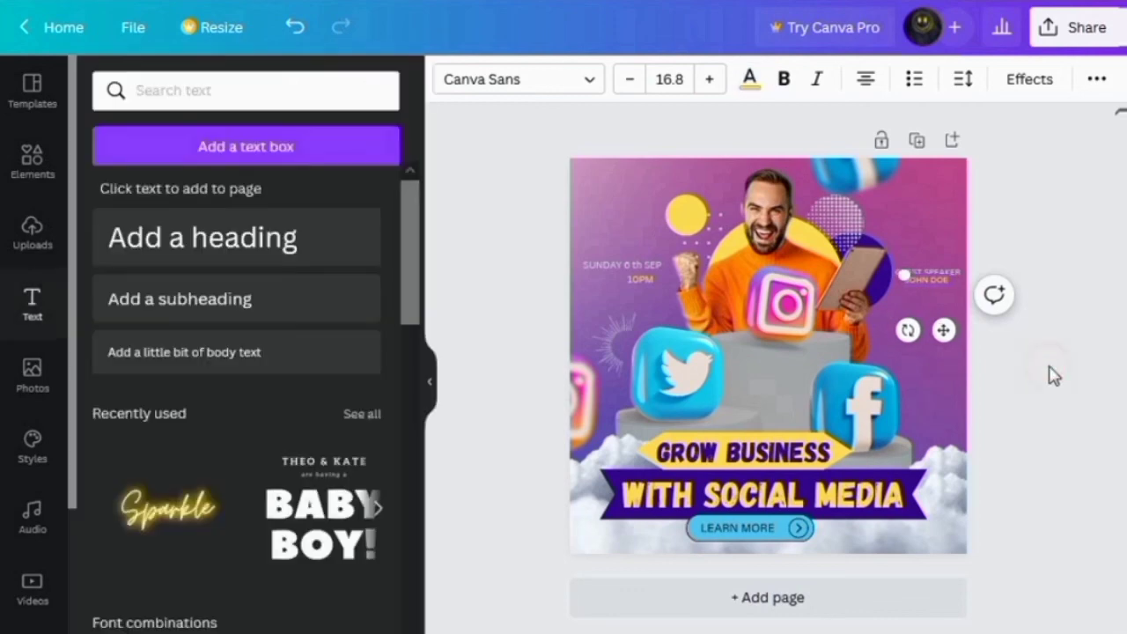
Step: Search the elements for LIVE WEBINAR, add the red play-button badge and shrink it into the page's upper-right corner
click(38, 167)
click(129, 90)
text(LIV)
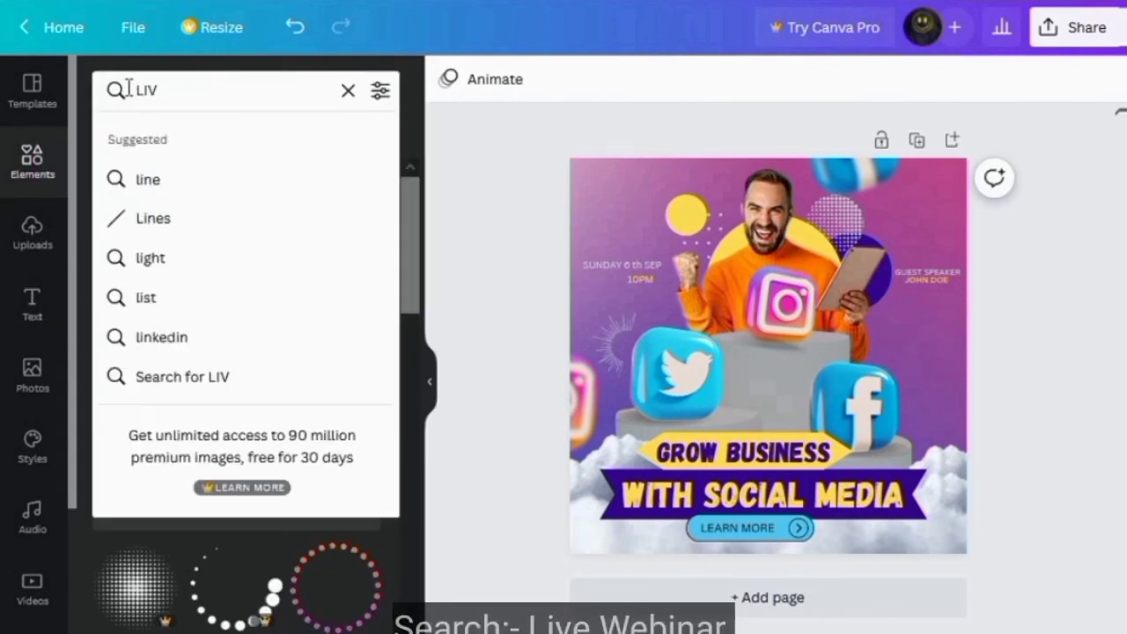
text(E WEBINAR)
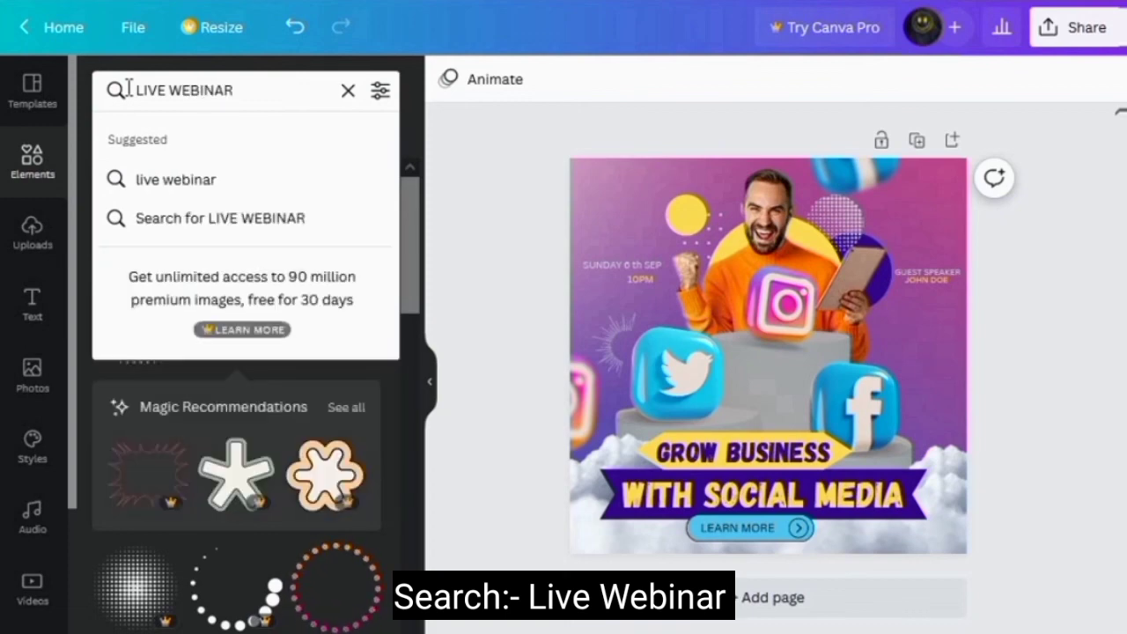
key(Return)
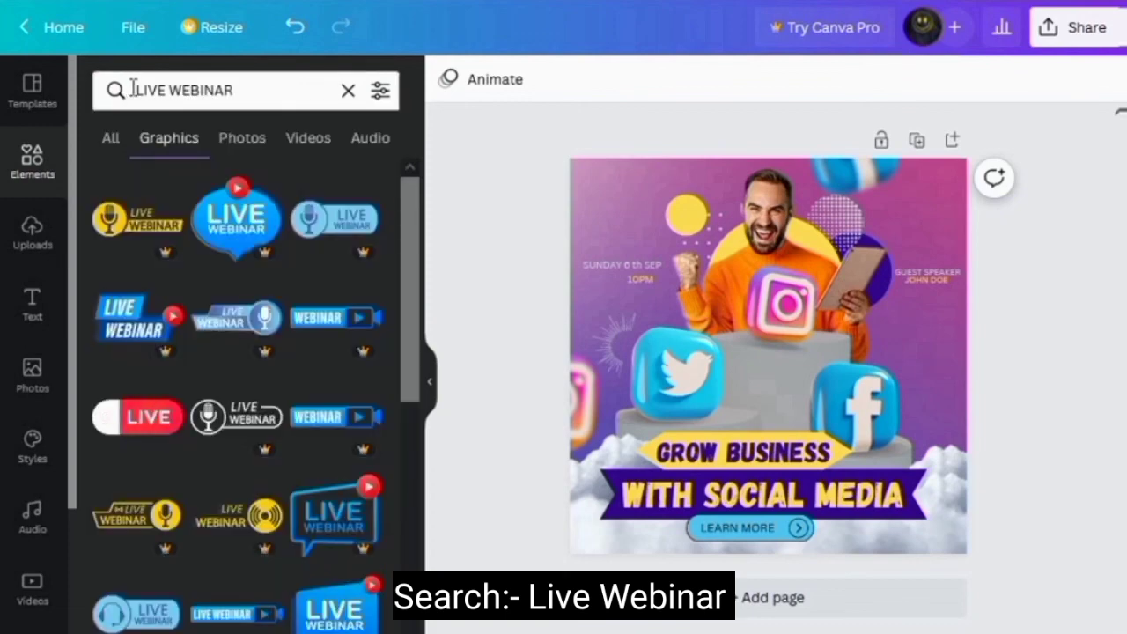
scroll(223, 458, down, 4)
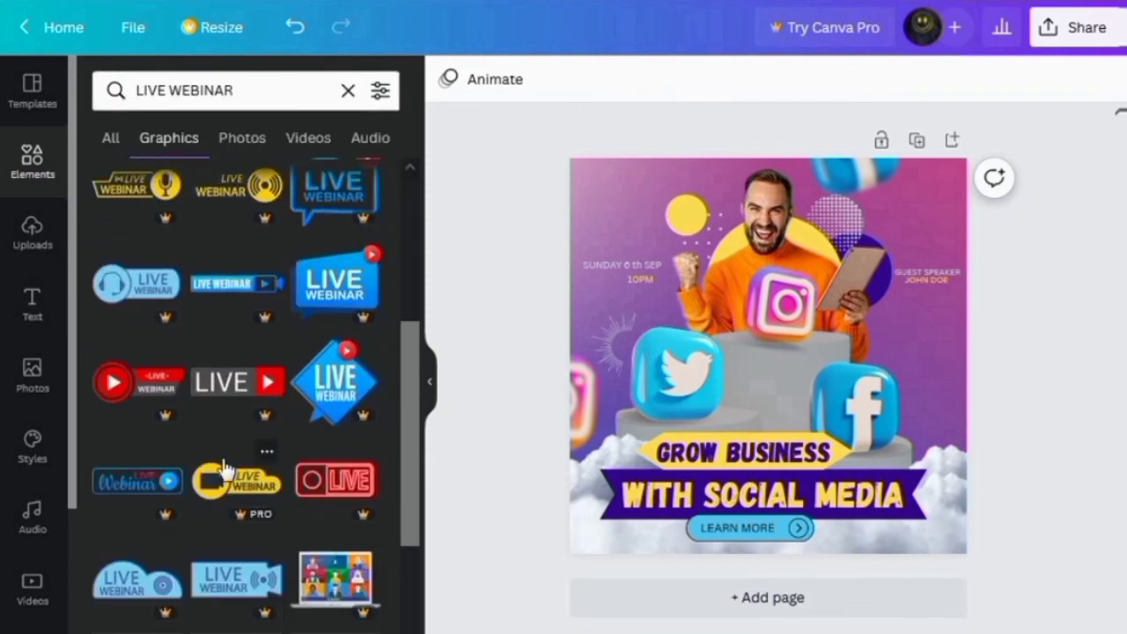
click(130, 390)
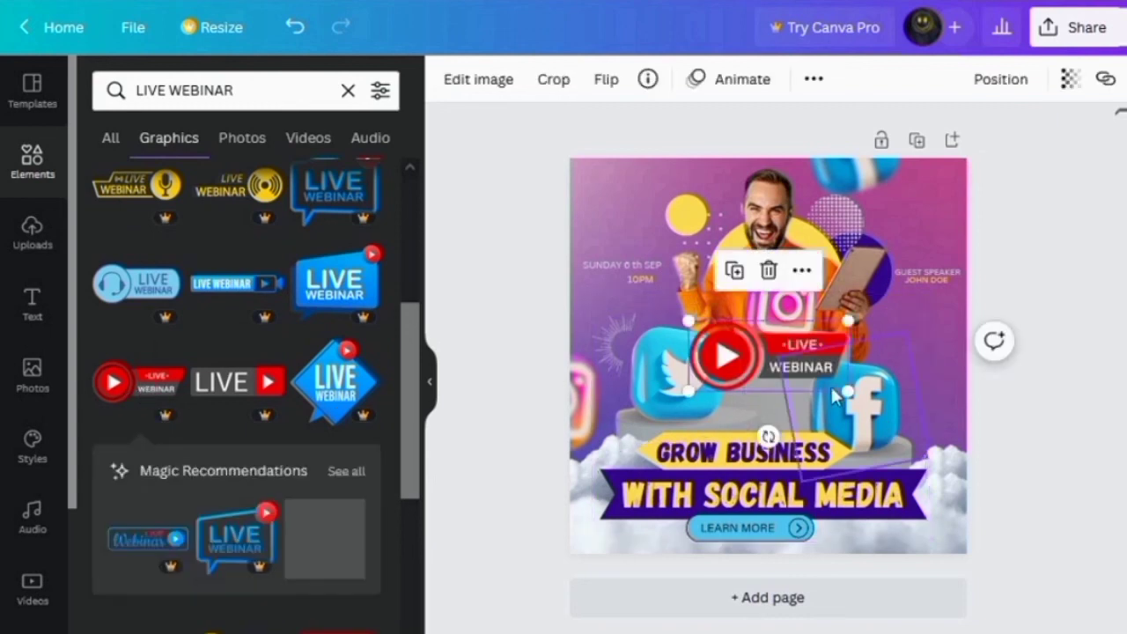
drag(845, 398, 918, 198)
click(1022, 348)
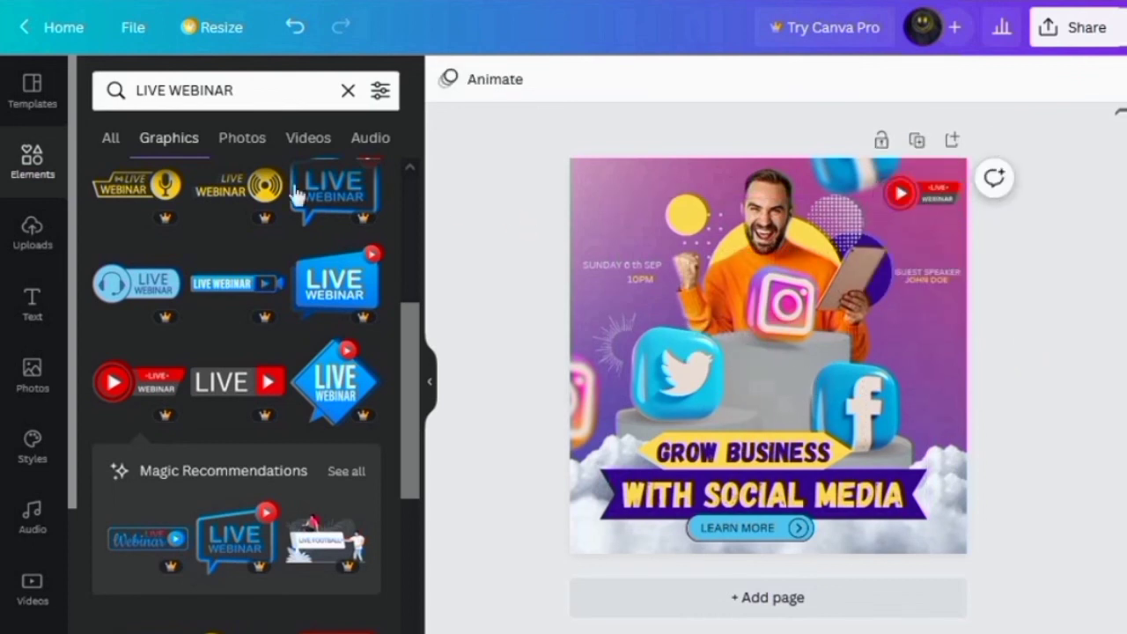
Step: Search the elements for LOGO, add the angular W-shaped logo and shrink it into the page's upper-left corner
drag(243, 97, 133, 92)
text(LOGO)
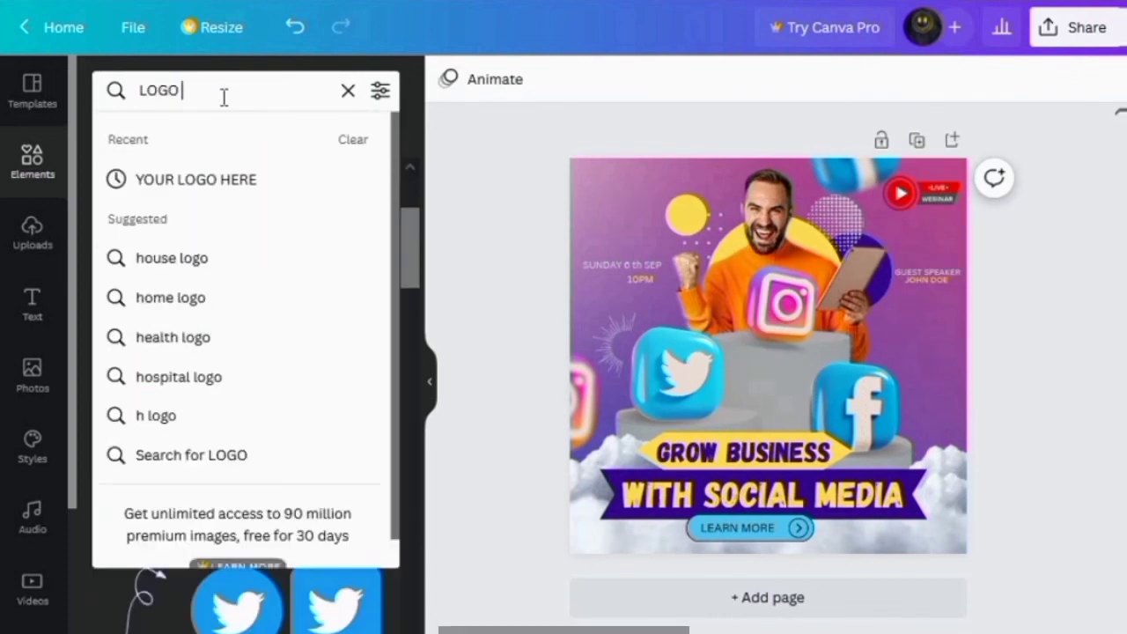
key(Return)
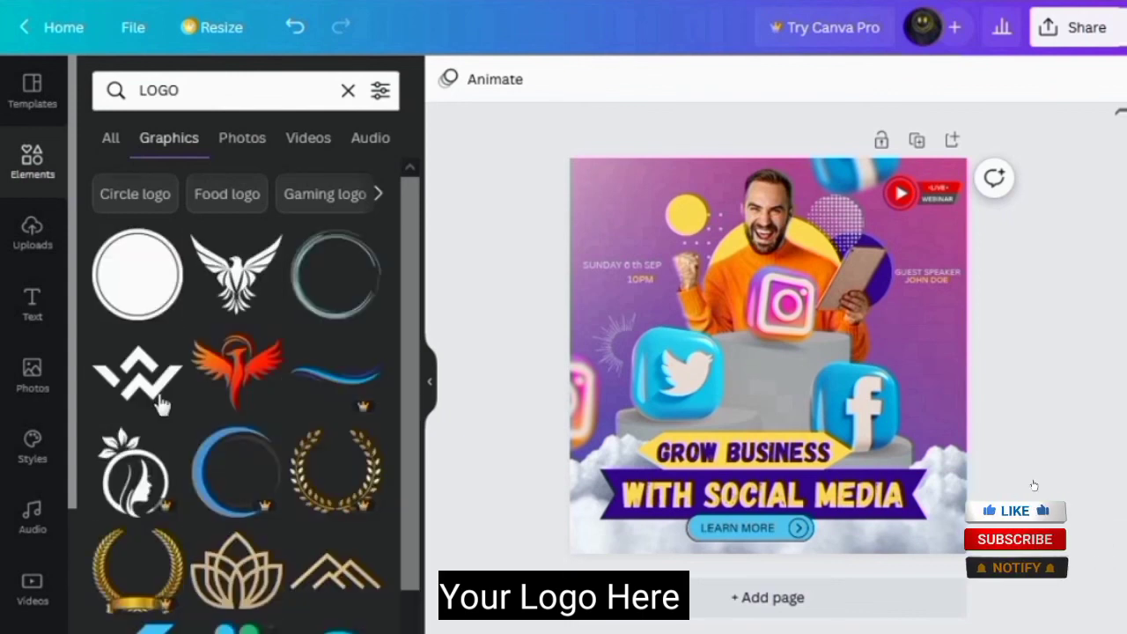
click(137, 371)
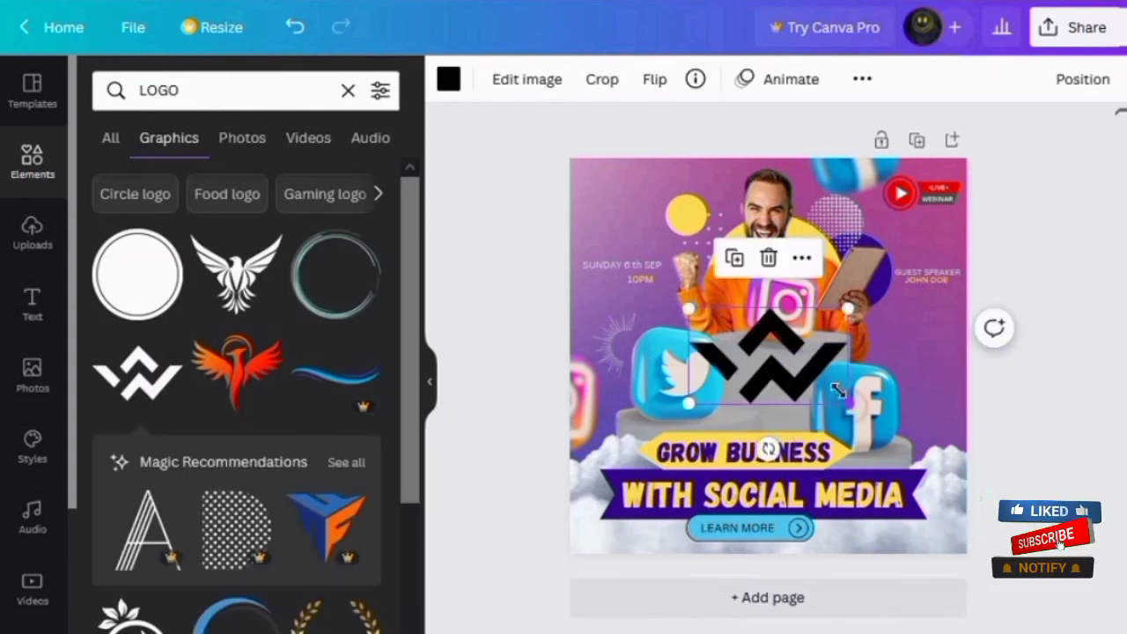
drag(842, 406, 756, 348)
drag(743, 397, 630, 259)
click(1060, 359)
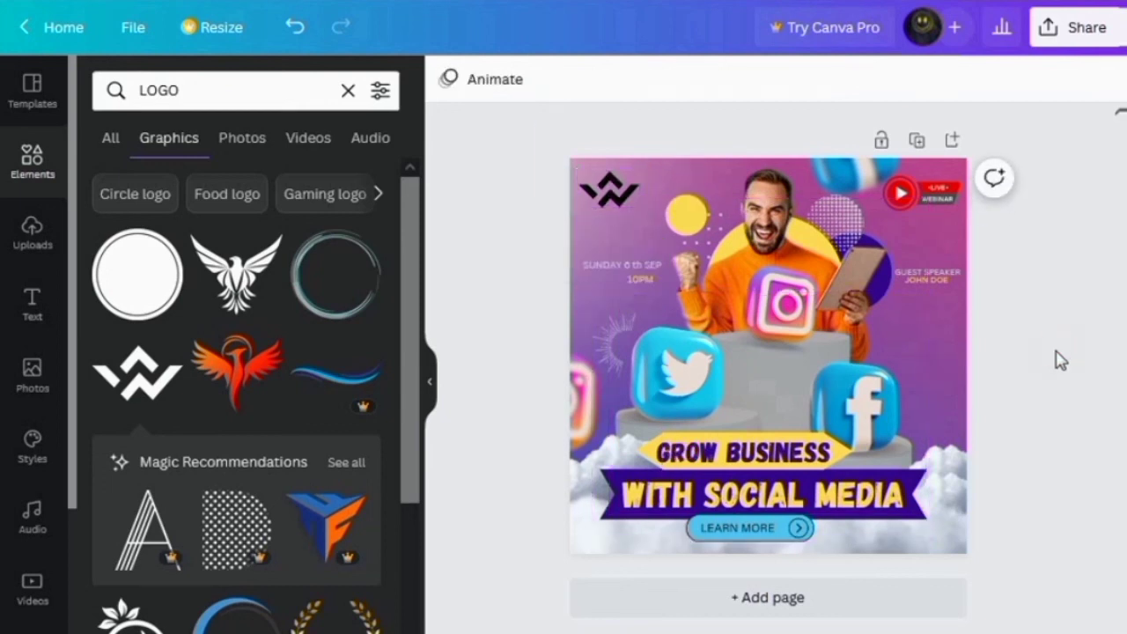
Step: Open the download settings for the finished design
click(1056, 36)
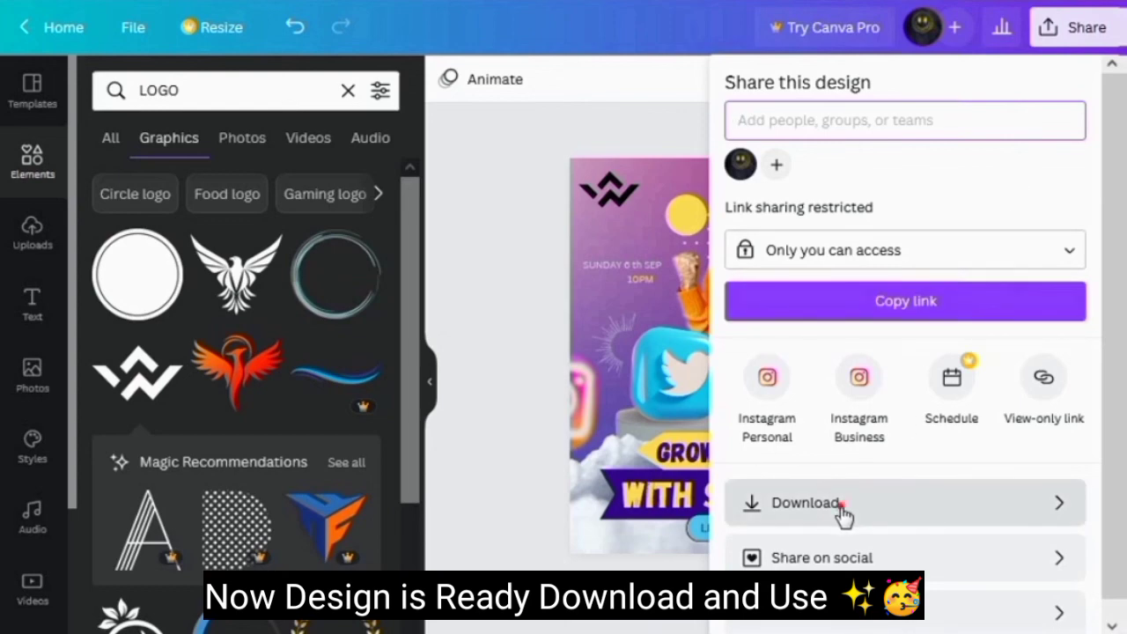
click(844, 516)
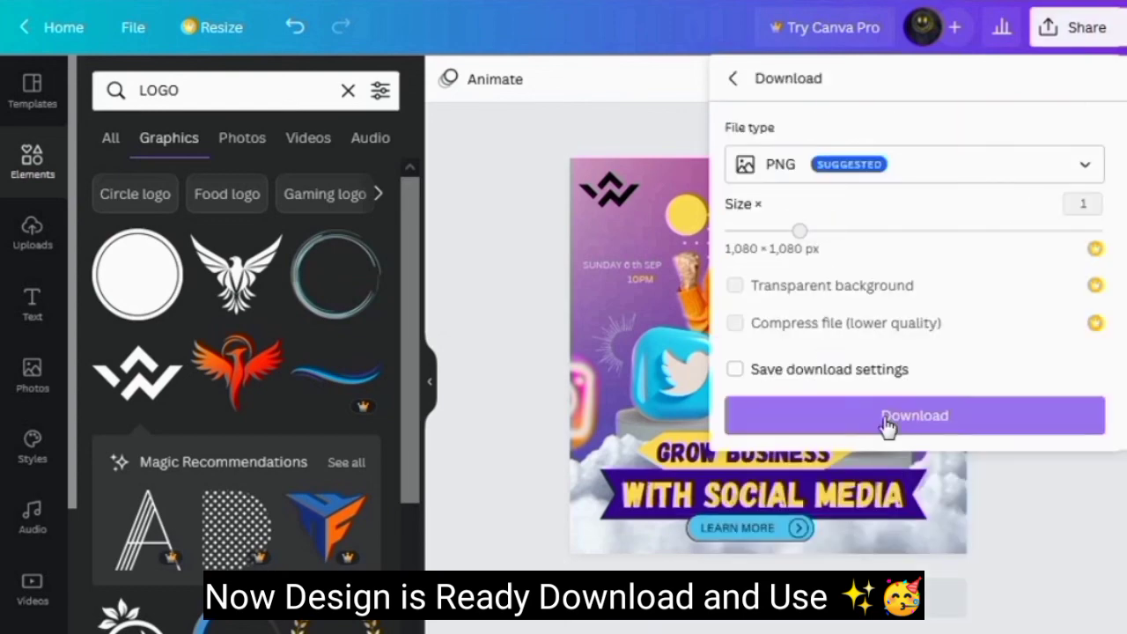